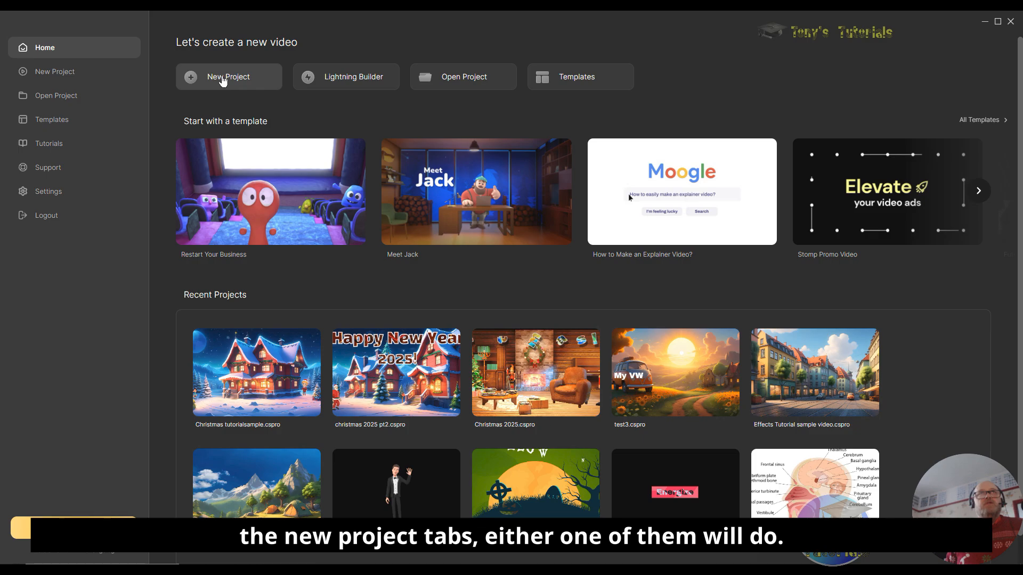
# - Start a new project and add the "View on Manhattan" background to the canvas
pyautogui.click(224, 78)
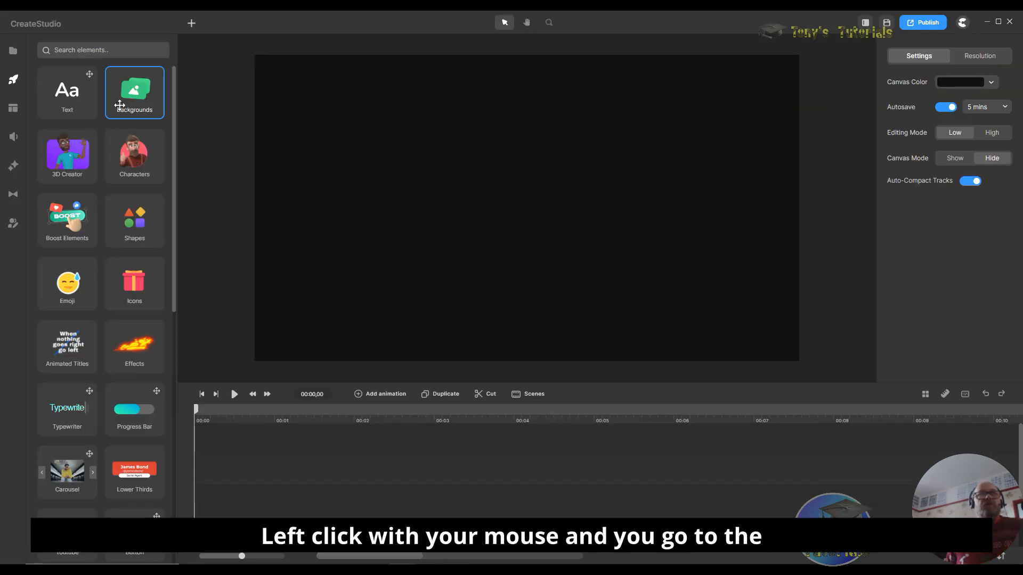
pyautogui.click(133, 92)
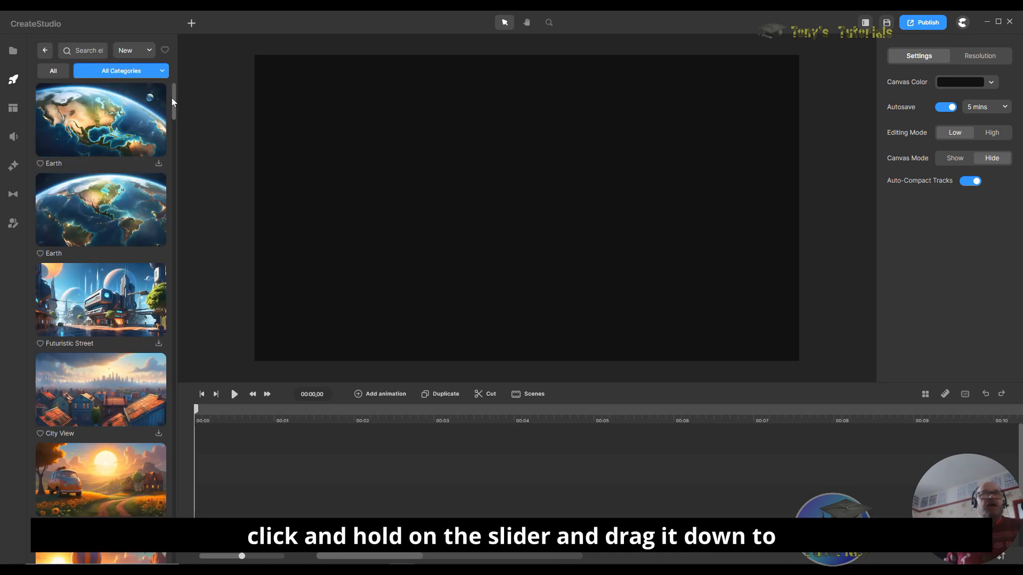
pyautogui.moveTo(173, 98); pyautogui.dragTo(175, 148)
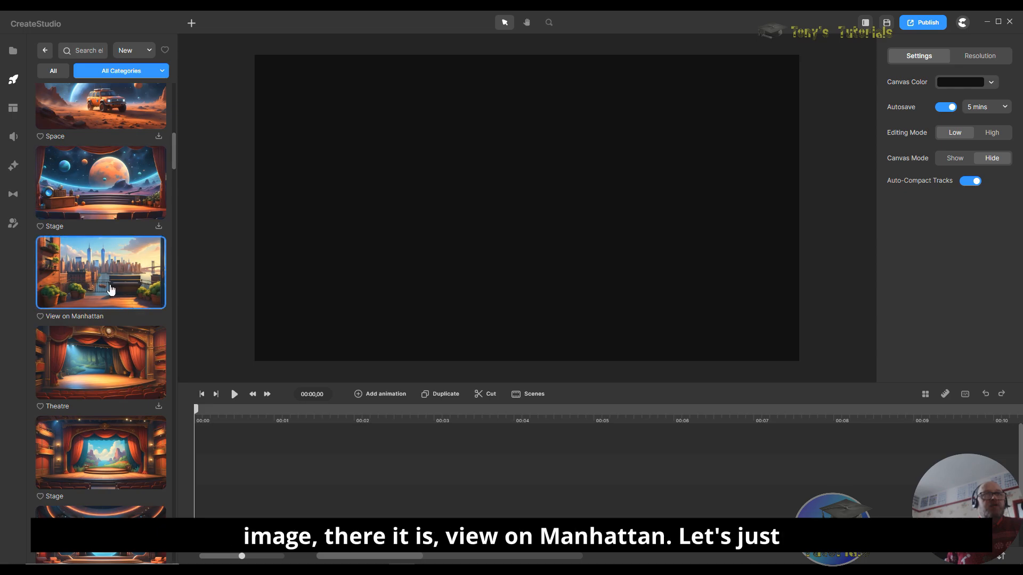
pyautogui.moveTo(89, 267); pyautogui.dragTo(484, 176)
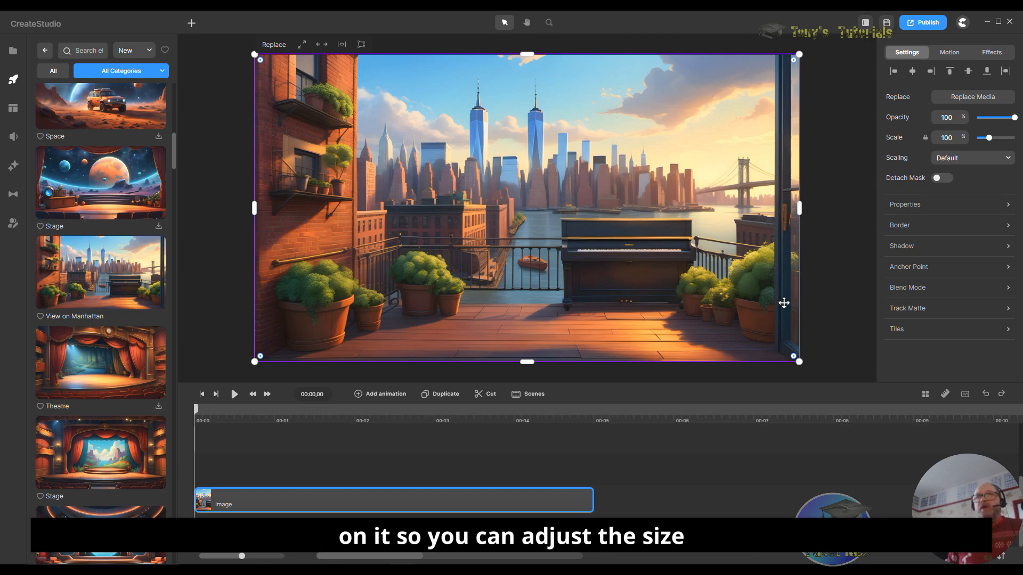
# - Try resizing the background and rounding its corners into an oval, then restore the square corners
pyautogui.moveTo(799, 362)
pyautogui.mouseDown()
pyautogui.moveTo(475, 221)
pyautogui.moveTo(798, 361)
pyautogui.mouseUp()
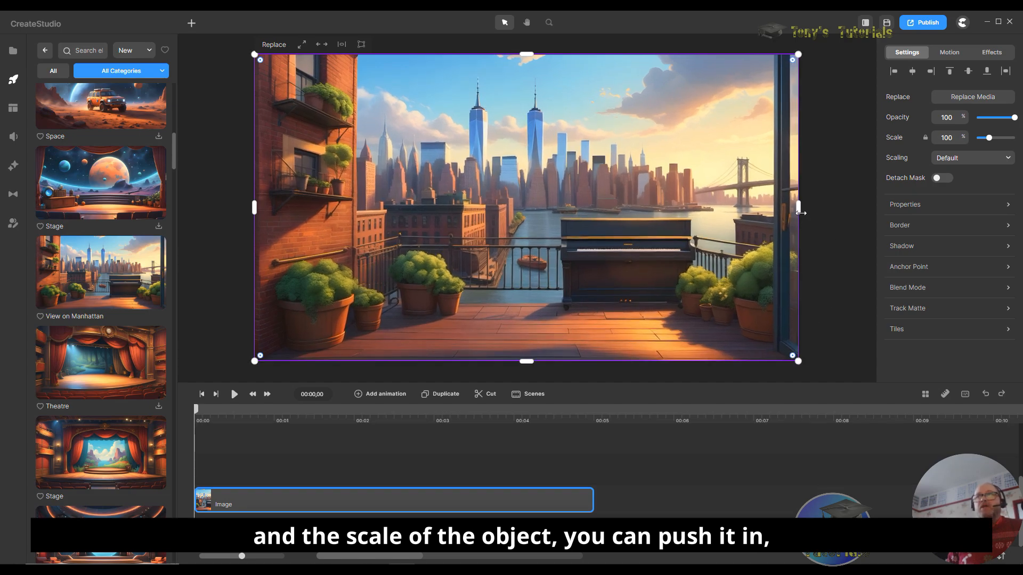
pyautogui.moveTo(791, 207)
pyautogui.mouseDown()
pyautogui.moveTo(456, 202)
pyautogui.moveTo(808, 208)
pyautogui.moveTo(796, 210)
pyautogui.mouseUp()
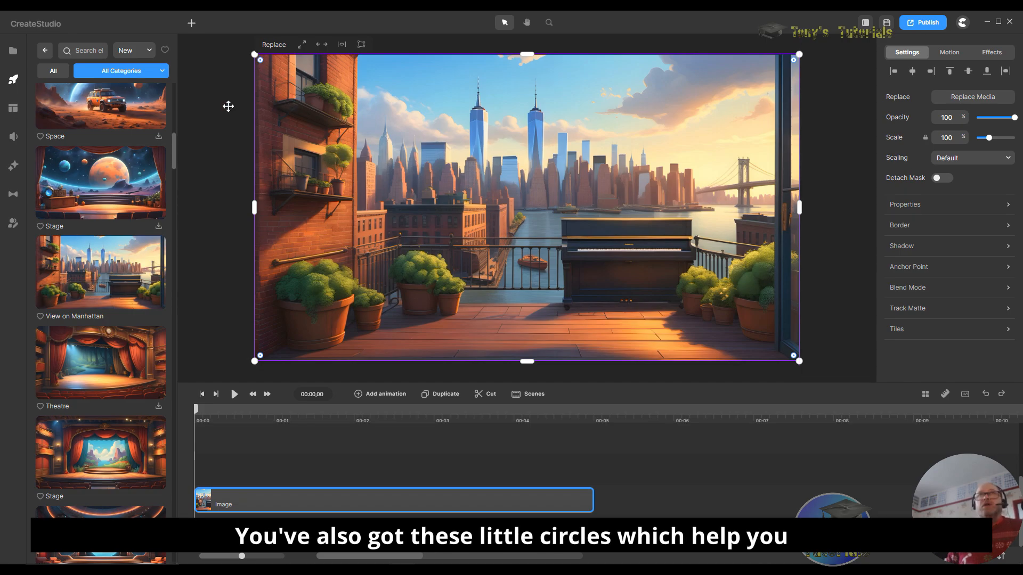
pyautogui.moveTo(260, 59); pyautogui.dragTo(397, 212)
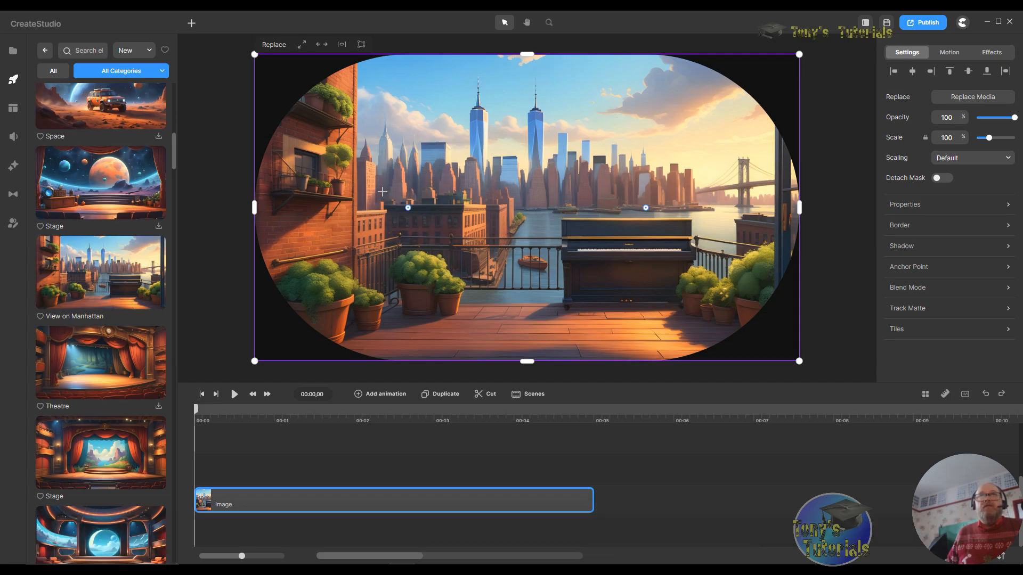
pyautogui.click(986, 395)
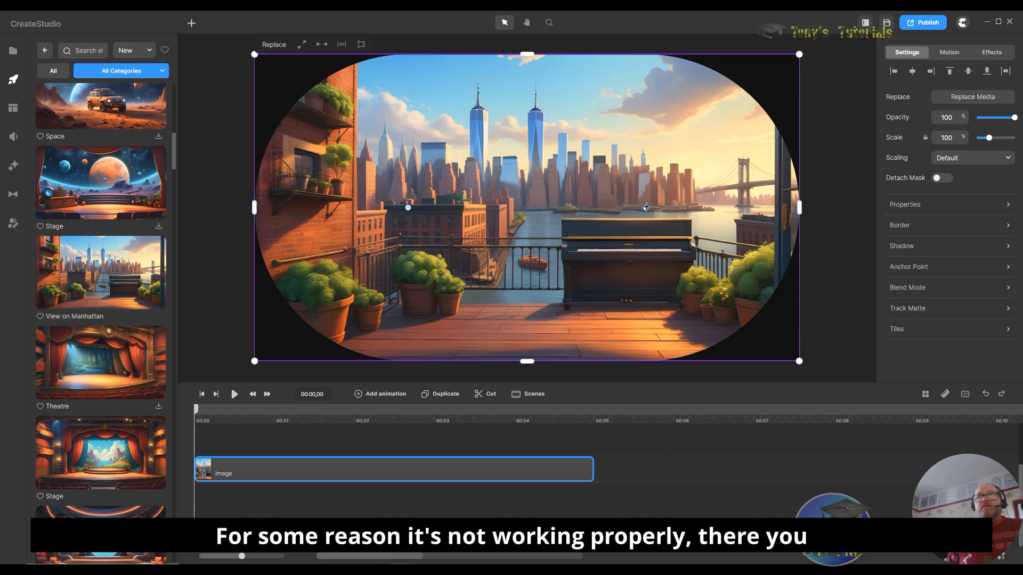
pyautogui.moveTo(646, 207); pyautogui.dragTo(794, 360)
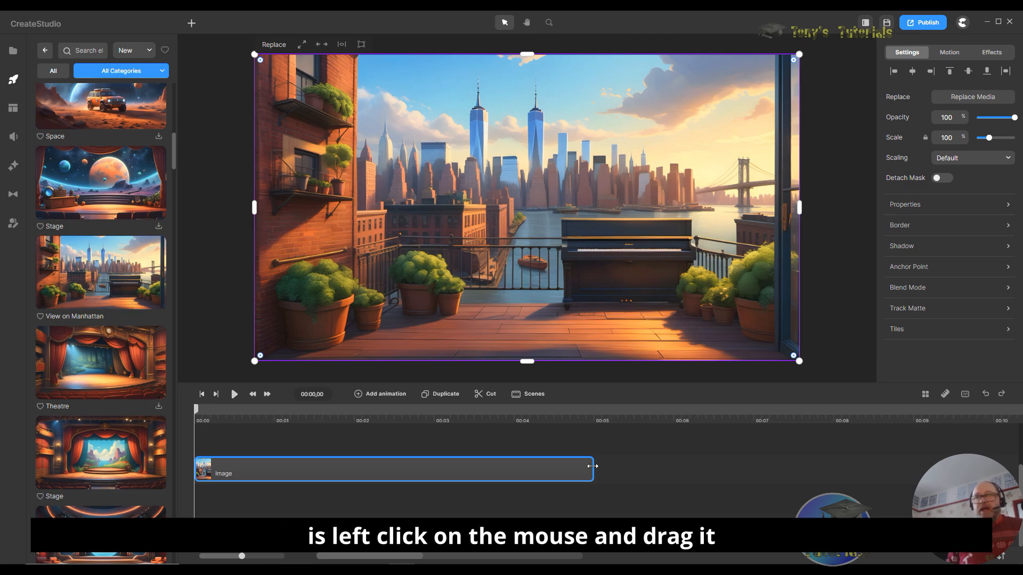
# - Extend the background clip to about 10 seconds on the timeline and lock it in place
pyautogui.moveTo(592, 465); pyautogui.dragTo(1004, 461)
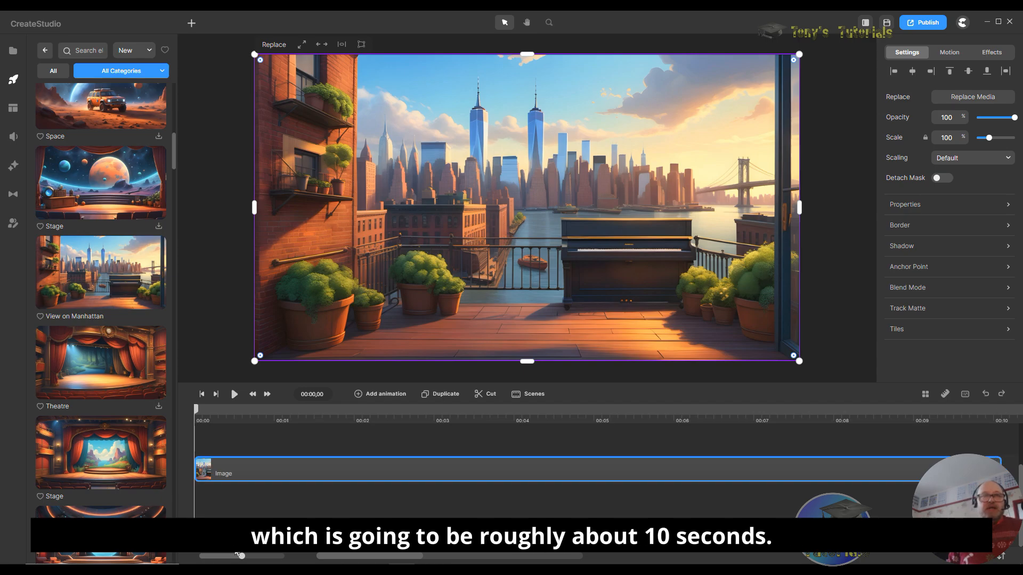
pyautogui.rightClick(583, 470)
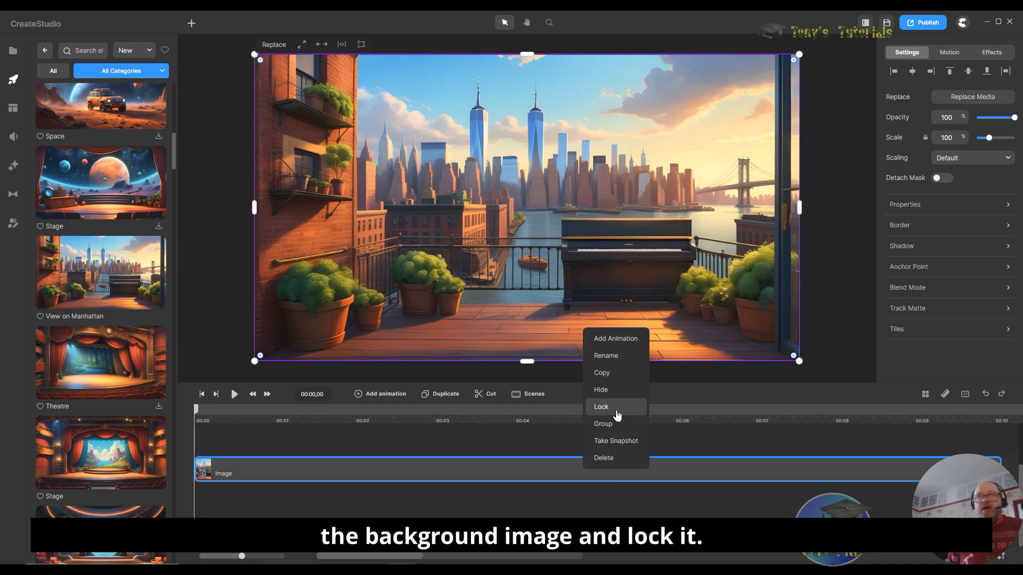
pyautogui.click(601, 407)
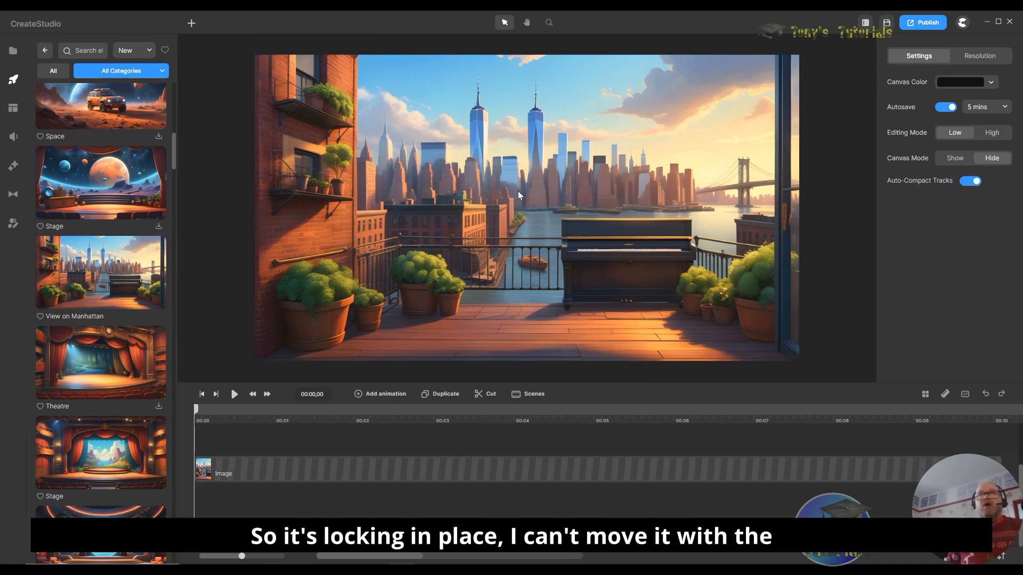
pyautogui.moveTo(616, 205); pyautogui.dragTo(331, 261)
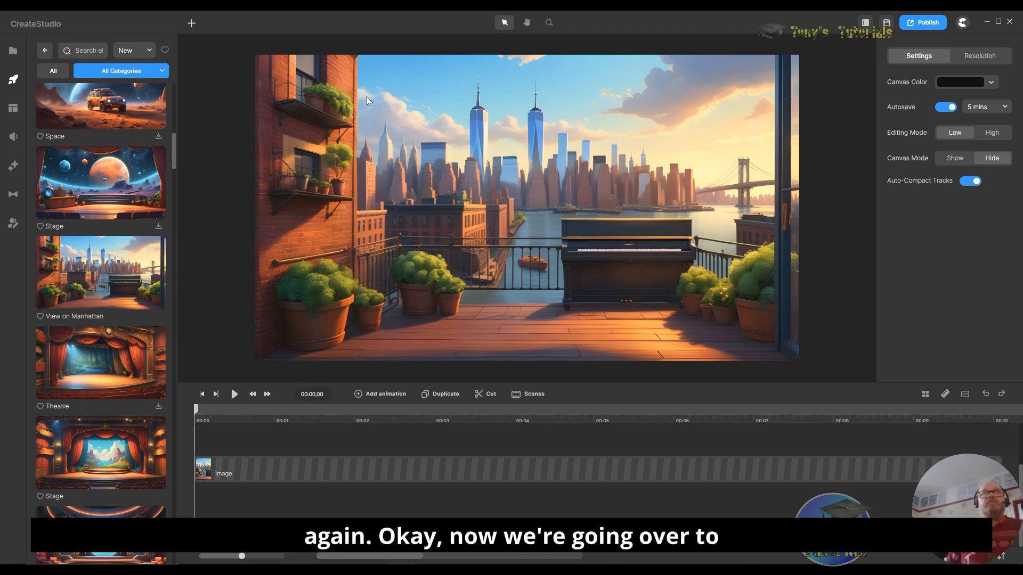
# - Add the Hearts sticker from the Stickers elements onto the canvas
pyautogui.click(46, 51)
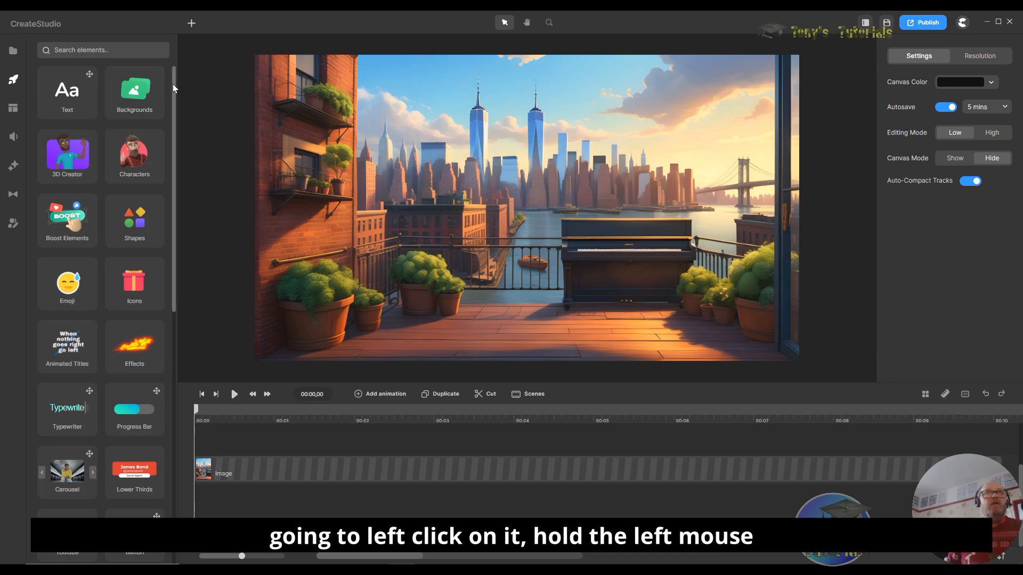
pyautogui.moveTo(173, 84)
pyautogui.mouseDown()
pyautogui.moveTo(187, 177)
pyautogui.moveTo(180, 302)
pyautogui.mouseUp()
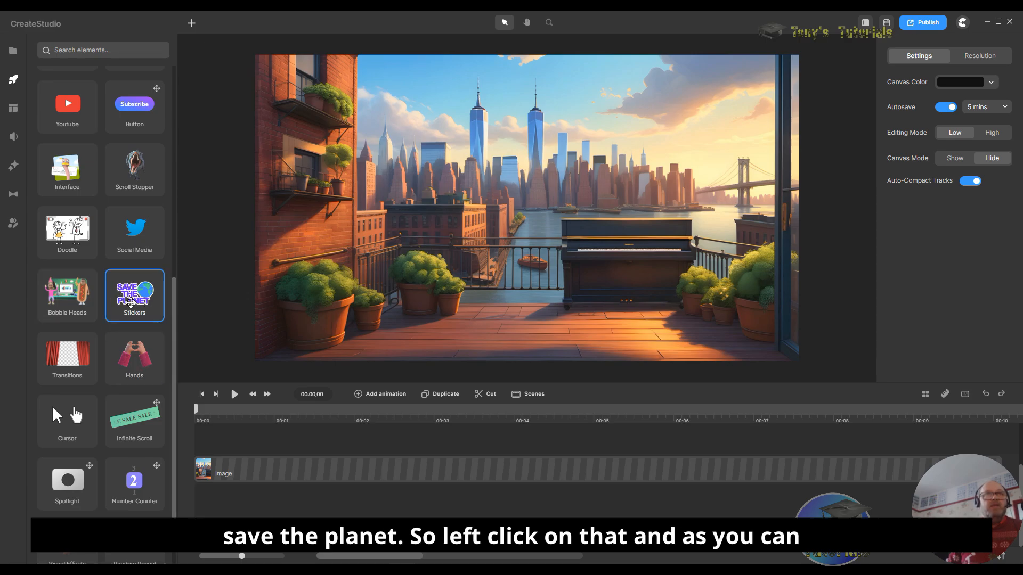
pyautogui.click(130, 295)
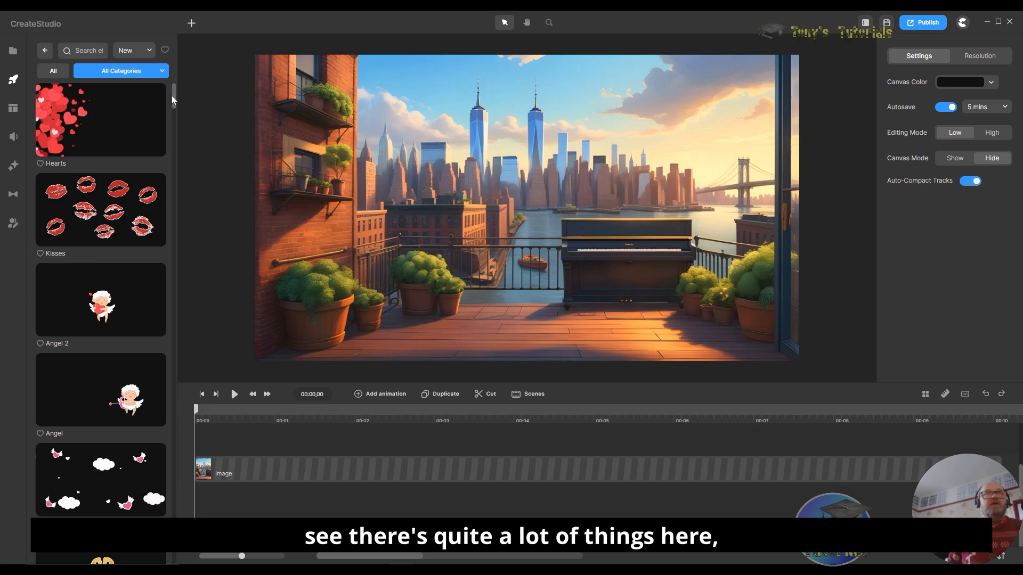
pyautogui.moveTo(175, 94); pyautogui.dragTo(167, 412)
pyautogui.moveTo(167, 423); pyautogui.dragTo(161, 87)
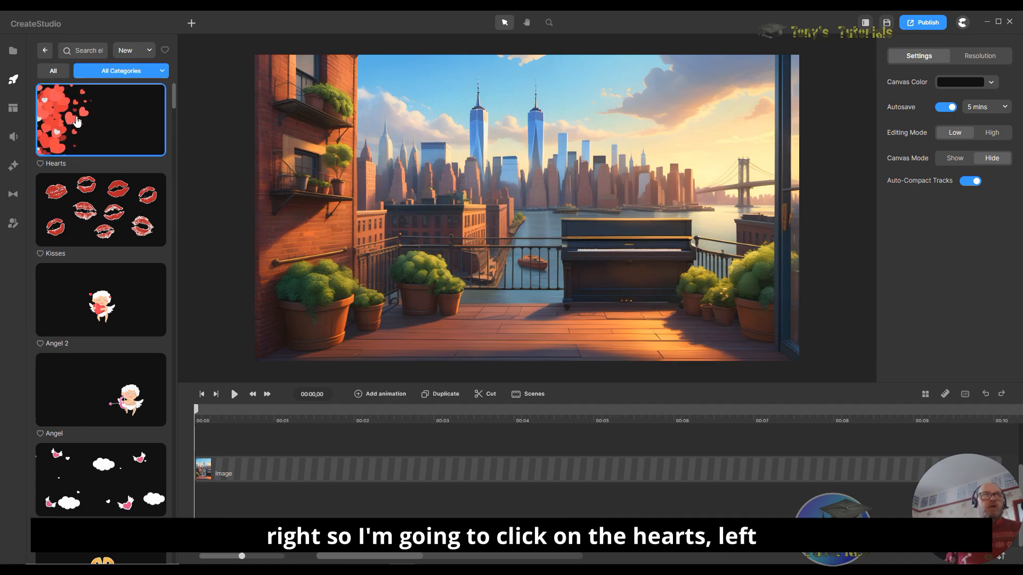
pyautogui.moveTo(78, 121); pyautogui.dragTo(441, 177)
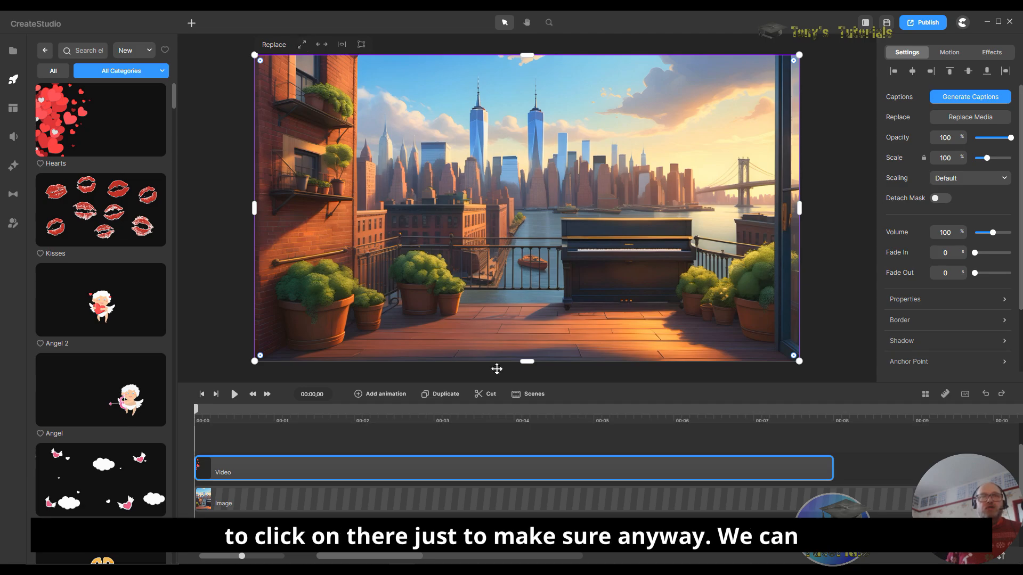
# - Play the preview and move the playhead to about 6 seconds
pyautogui.click(235, 394)
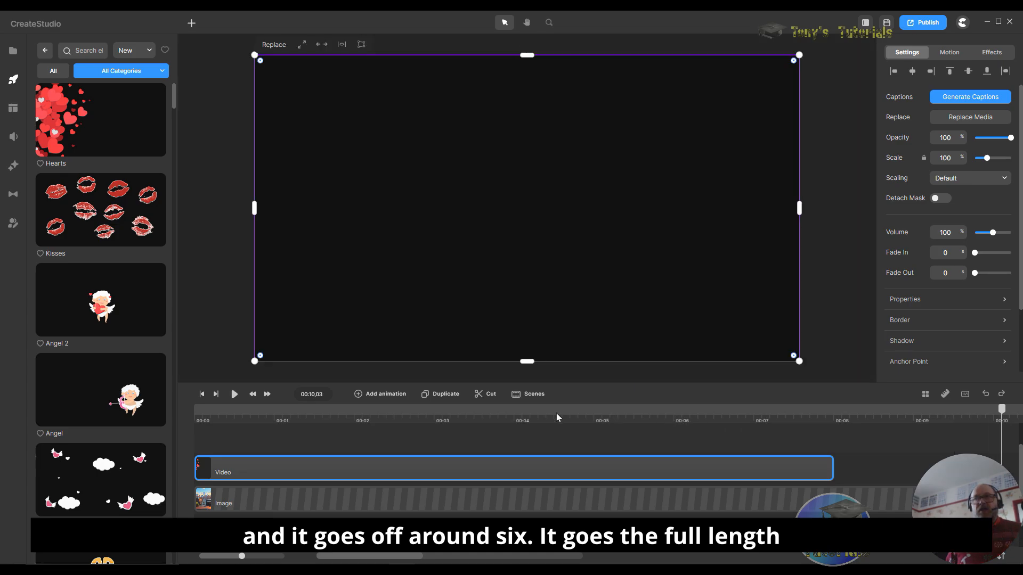
pyautogui.click(676, 420)
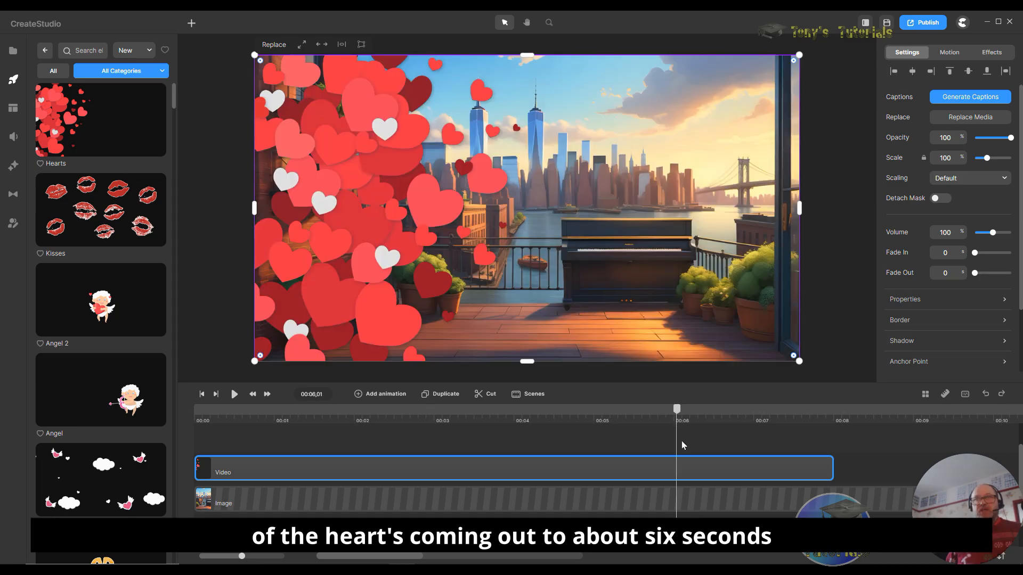
pyautogui.moveTo(677, 412)
pyautogui.mouseDown()
pyautogui.moveTo(760, 412)
pyautogui.moveTo(634, 413)
pyautogui.moveTo(673, 410)
pyautogui.mouseUp()
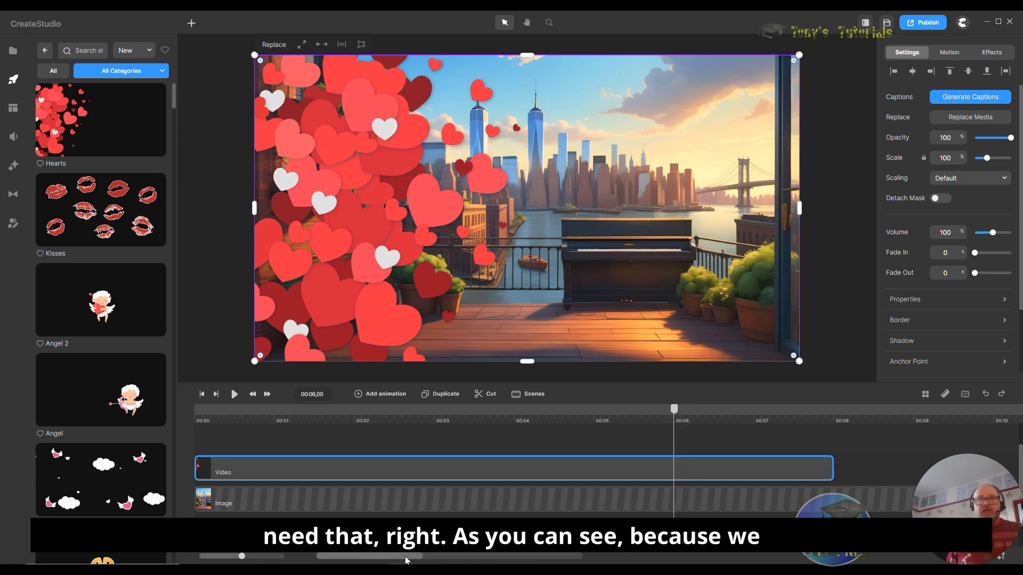
pyautogui.moveTo(413, 556); pyautogui.dragTo(403, 560)
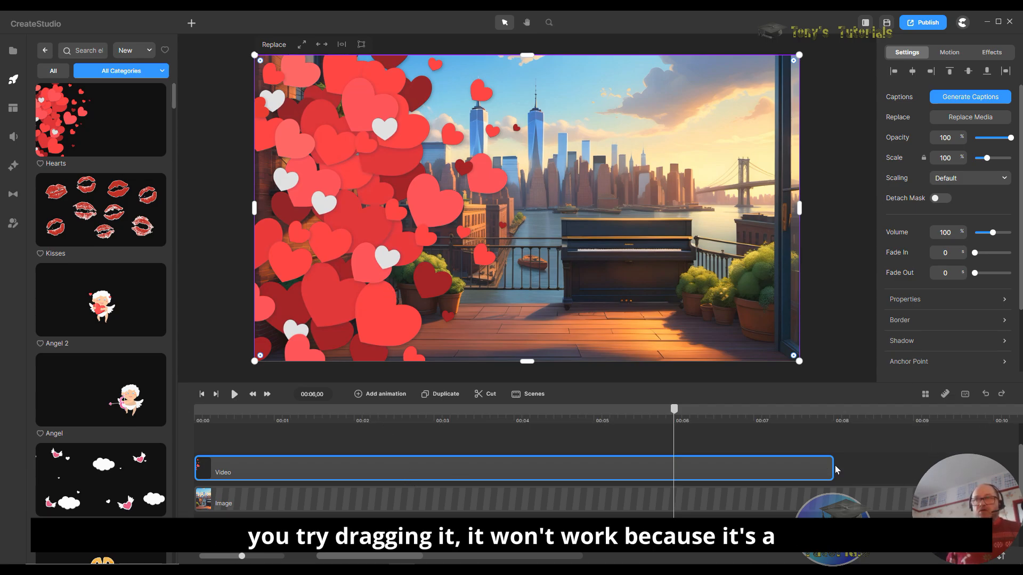
# - Try lengthening the hearts clip, then take a snapshot of its frame at the playhead
pyautogui.moveTo(831, 466); pyautogui.dragTo(852, 464)
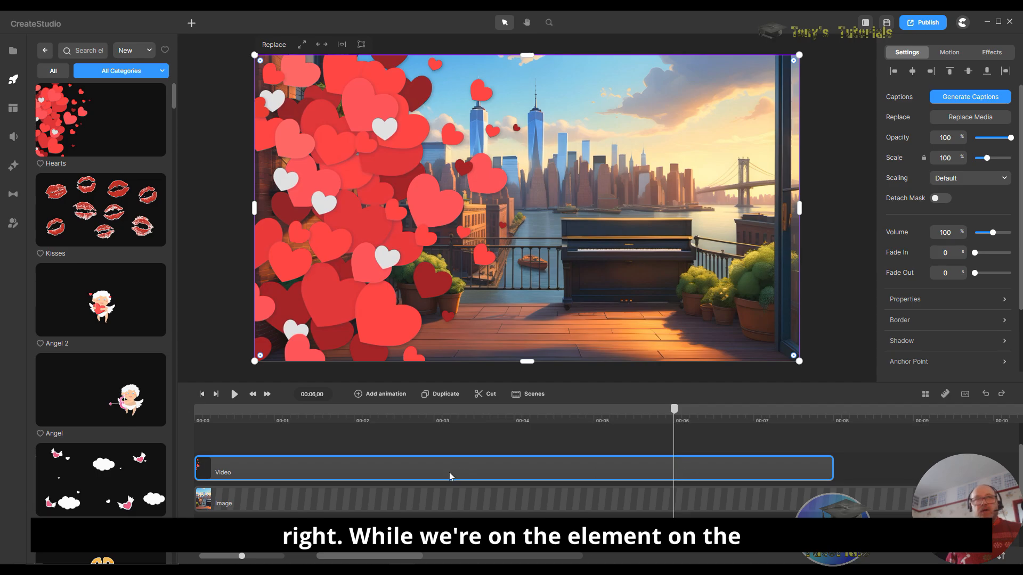
pyautogui.rightClick(674, 475)
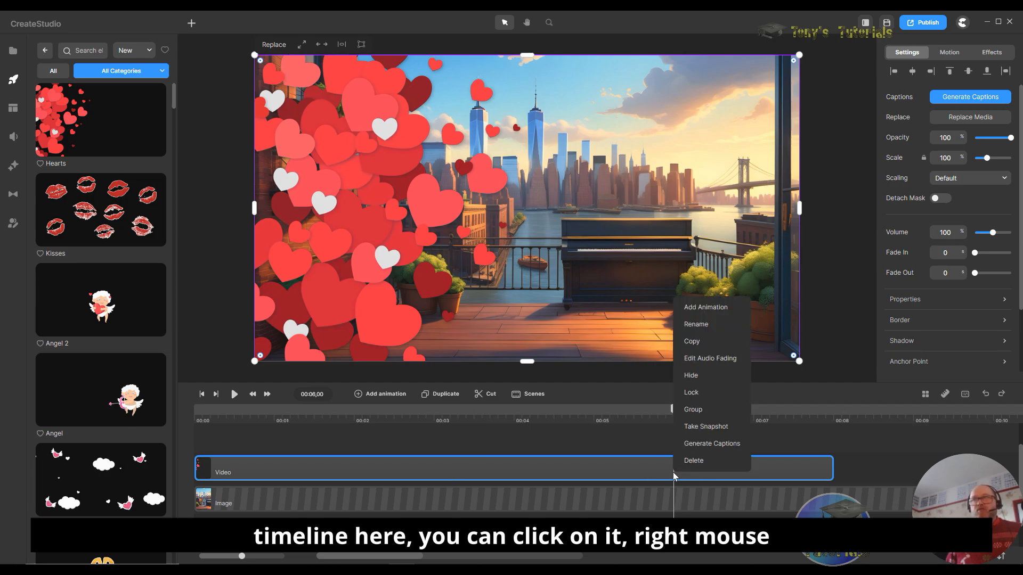
pyautogui.click(707, 427)
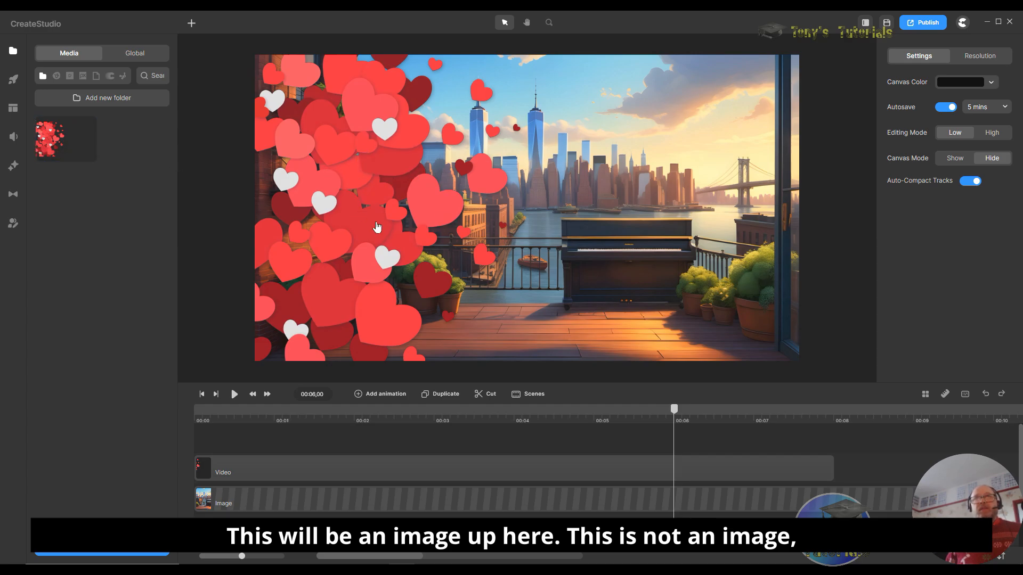
# - Split the hearts video clip at the 6-second playhead
pyautogui.click(672, 472)
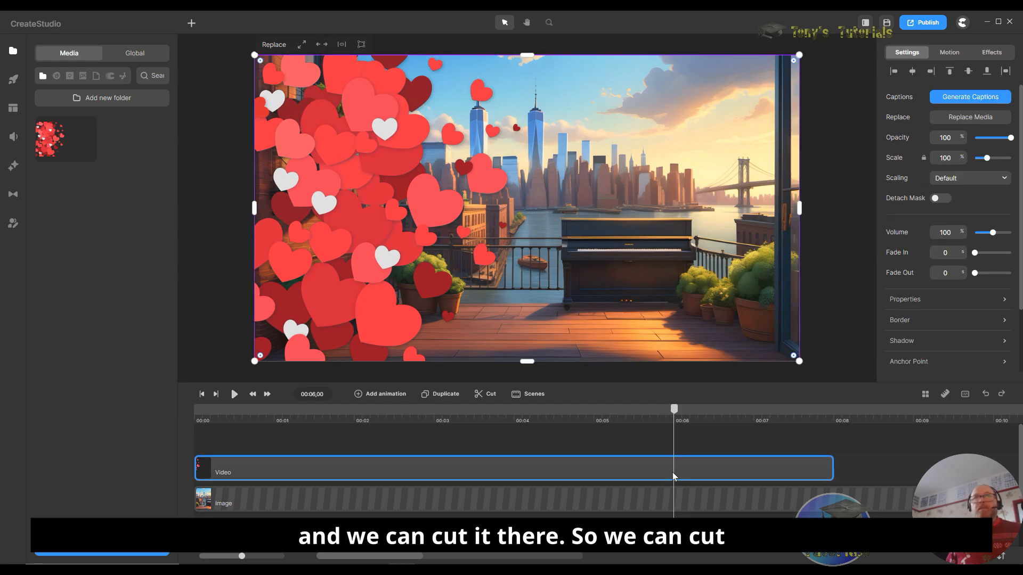
pyautogui.click(486, 395)
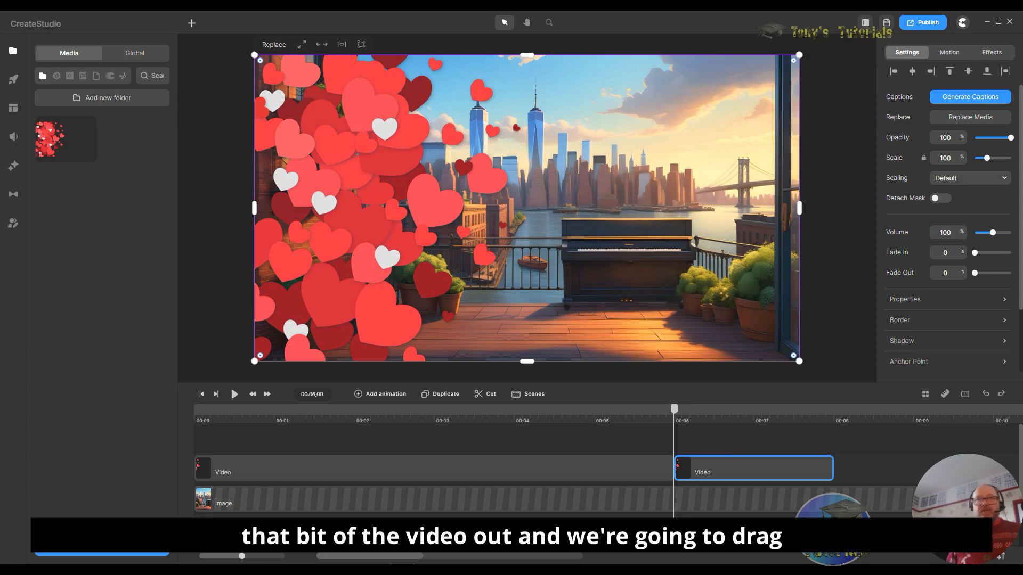
# - Move the second part of the hearts clip to start at about 8 seconds
pyautogui.moveTo(402, 560); pyautogui.dragTo(405, 559)
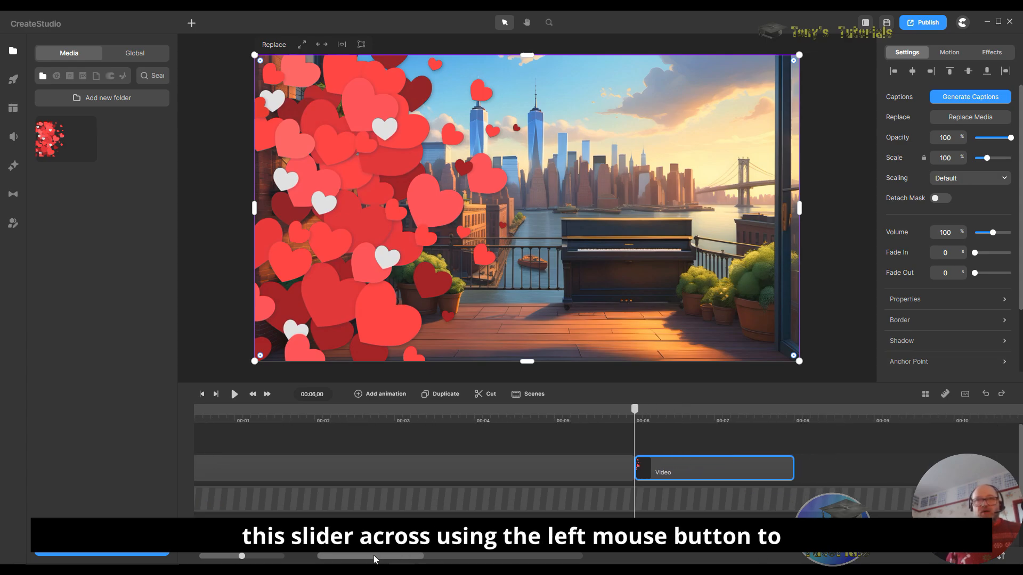
pyautogui.moveTo(374, 556); pyautogui.dragTo(391, 559)
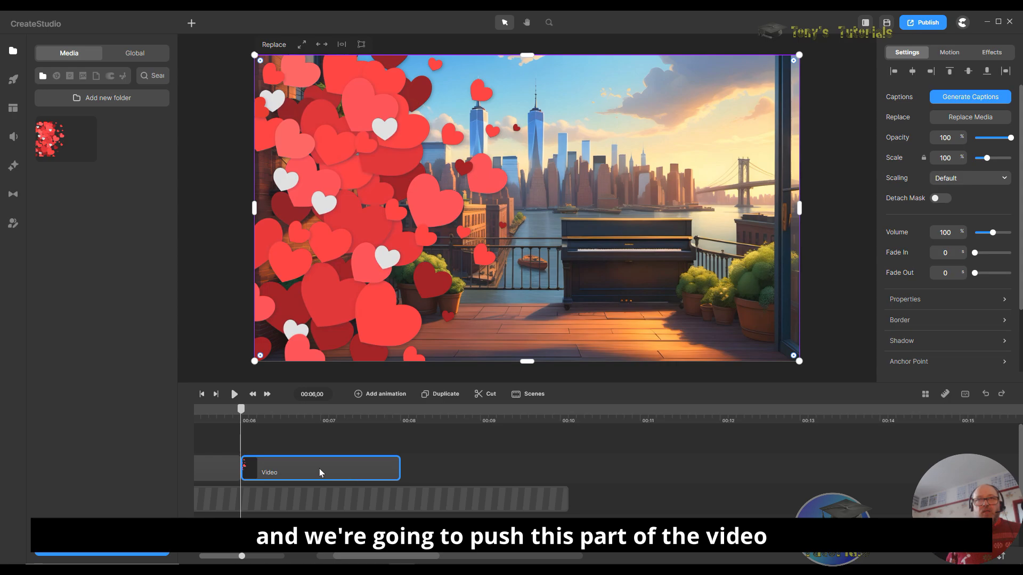
pyautogui.moveTo(327, 468); pyautogui.dragTo(490, 477)
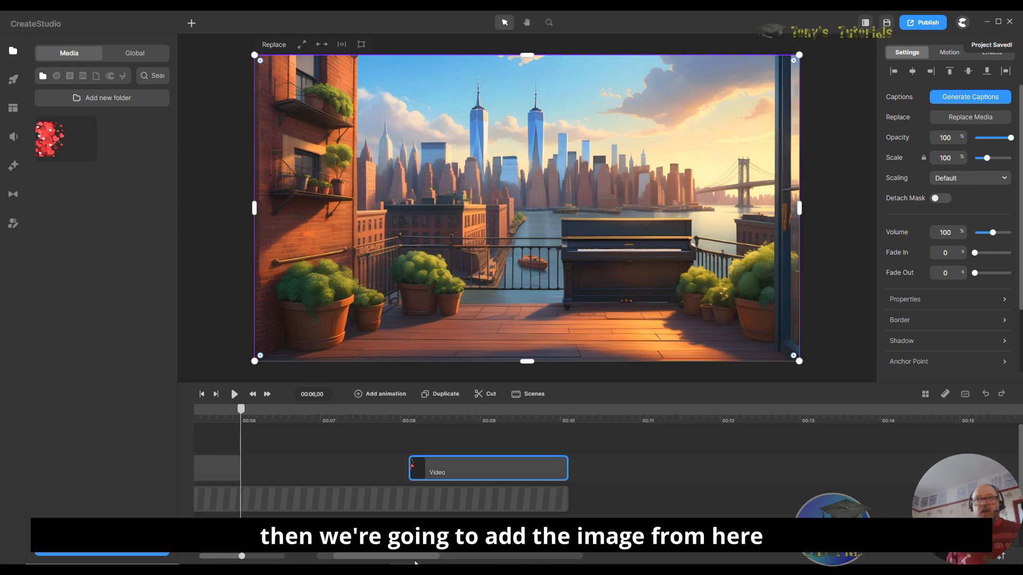
# - Place the hearts snapshot from the media library on the timeline starting at 6 seconds
pyautogui.moveTo(412, 558); pyautogui.dragTo(399, 557)
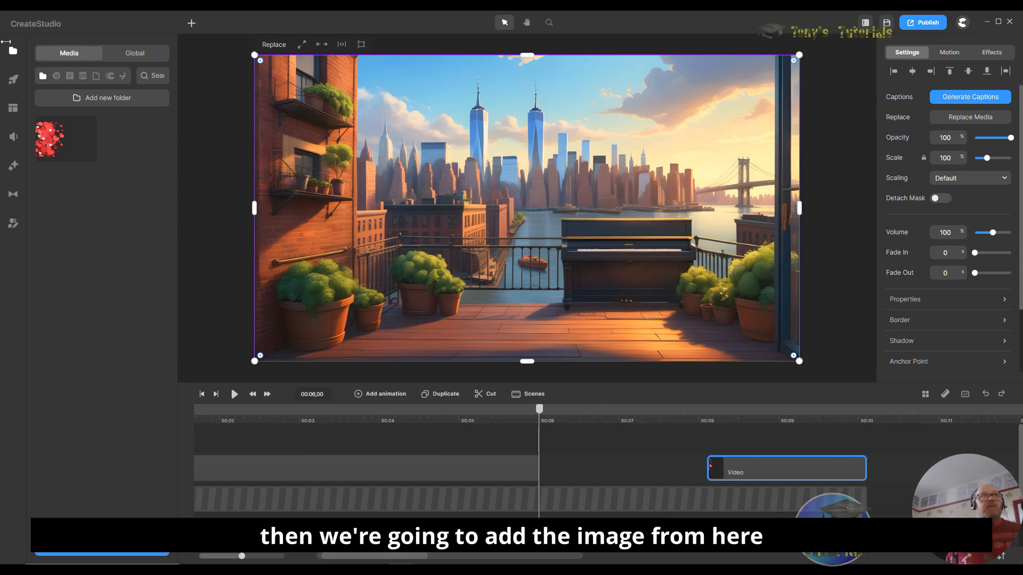
pyautogui.moveTo(58, 143); pyautogui.dragTo(566, 434)
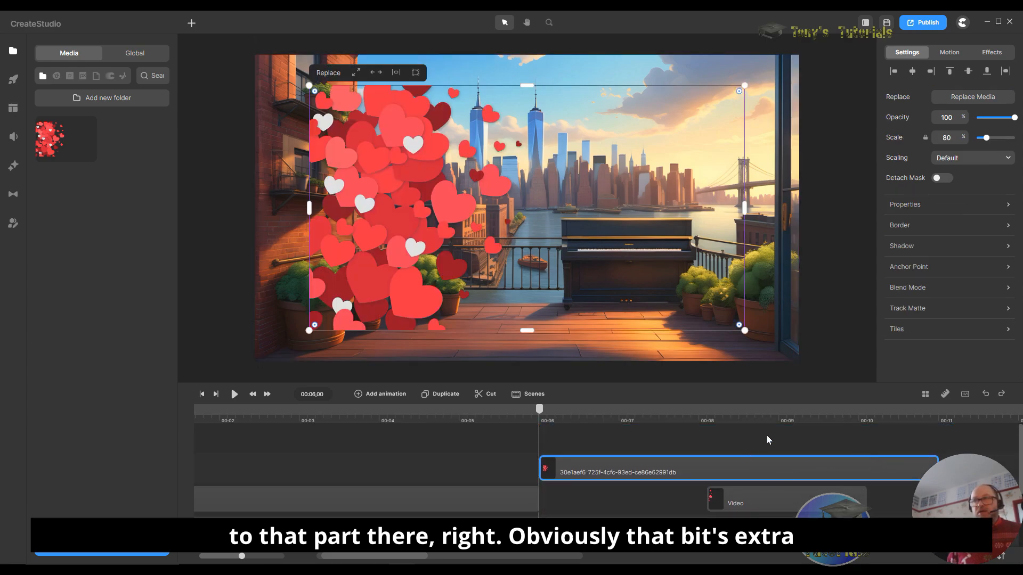
# - Split the hearts snapshot clip at the 8-second mark and delete the part after it
pyautogui.click(706, 420)
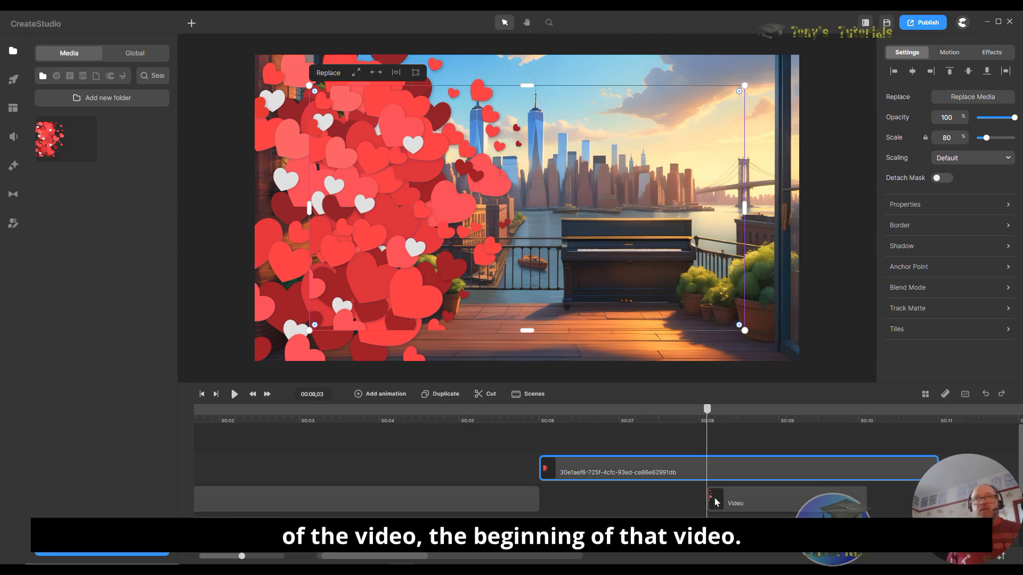
pyautogui.click(479, 396)
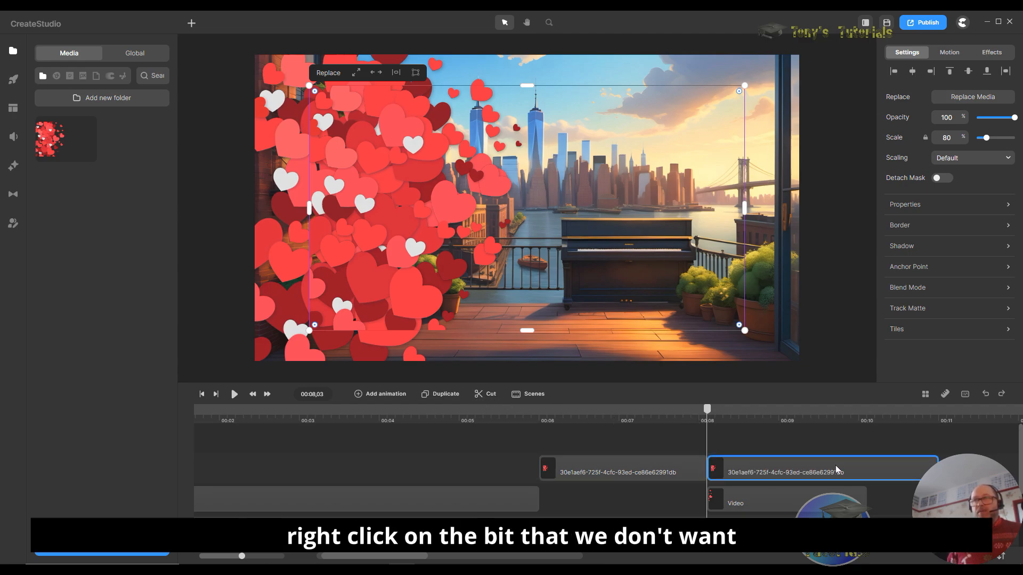
pyautogui.rightClick(799, 462)
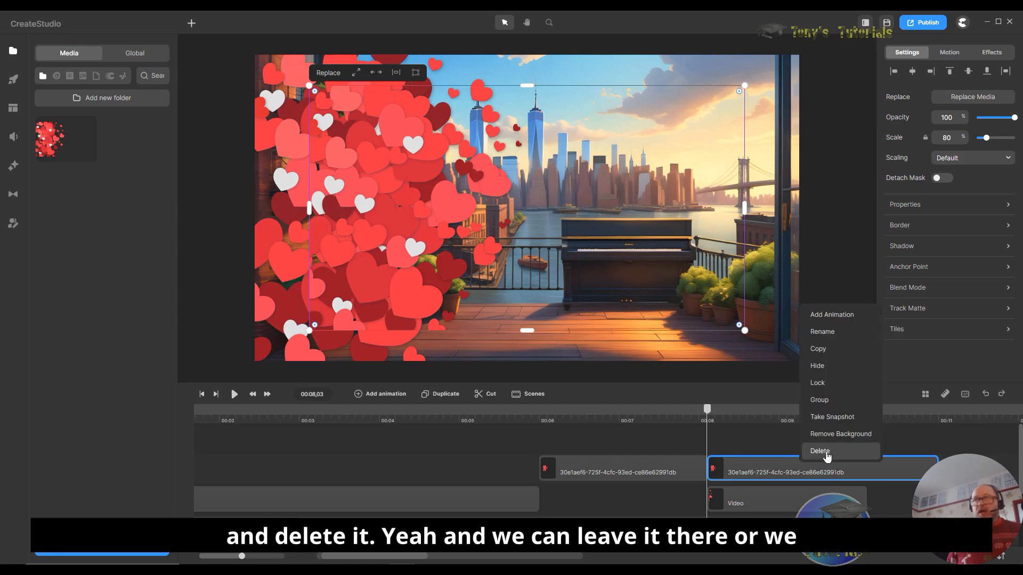
pyautogui.click(820, 452)
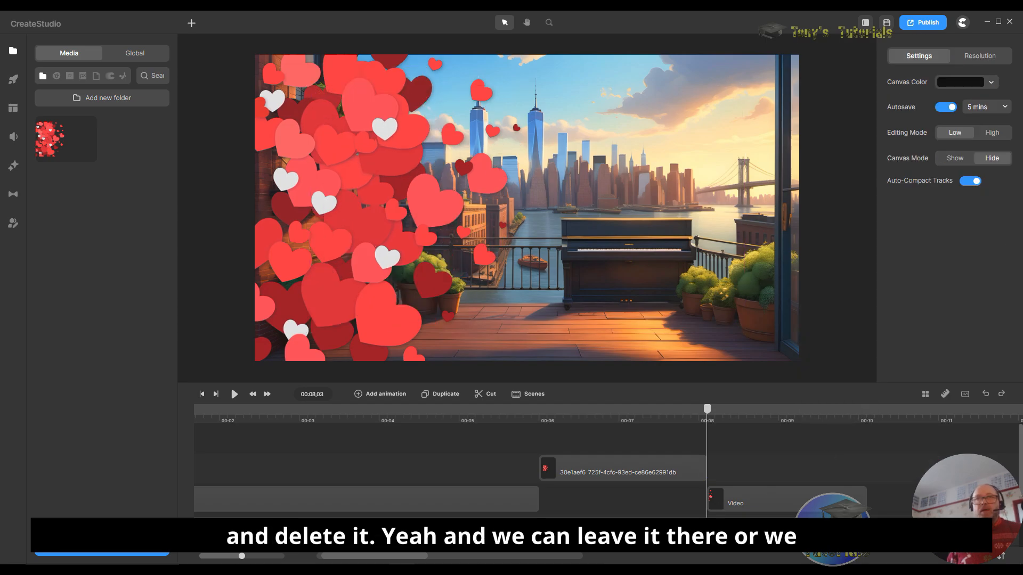
# - Move the hearts snapshot onto the hearts video track between its two parts and fit it to fill the whole canvas
pyautogui.moveTo(643, 472); pyautogui.dragTo(643, 506)
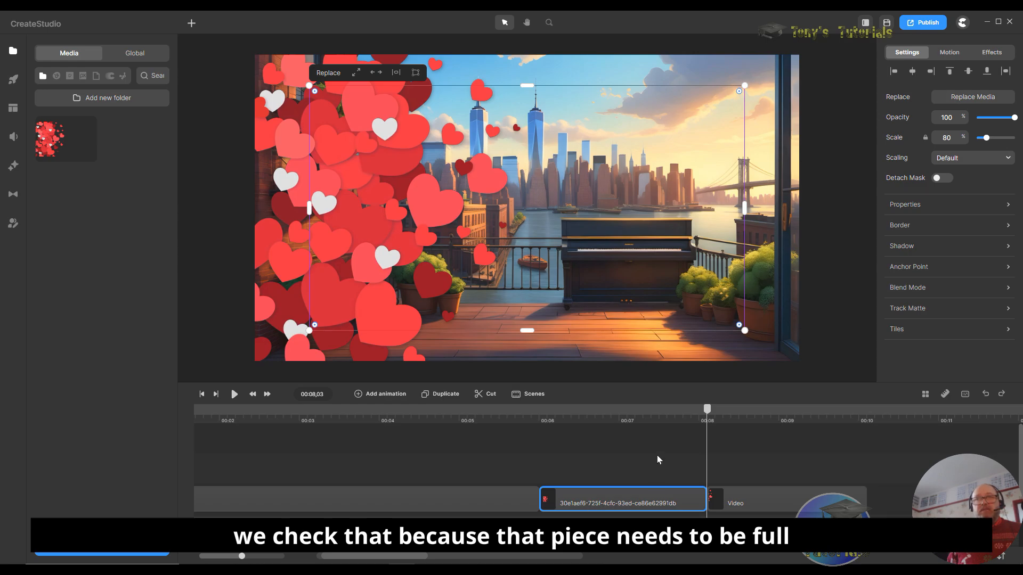
pyautogui.moveTo(708, 409); pyautogui.dragTo(614, 409)
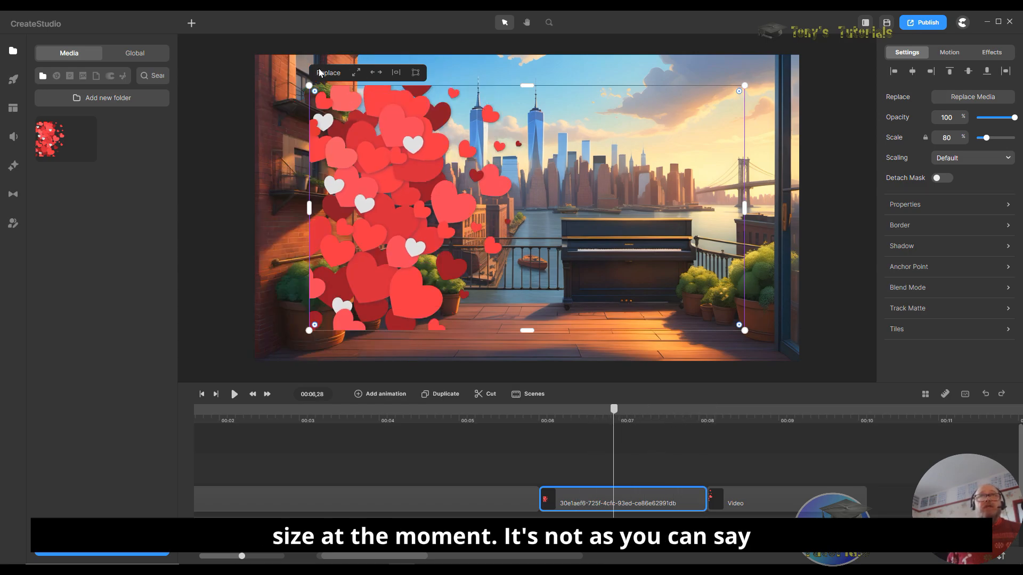
pyautogui.click(357, 74)
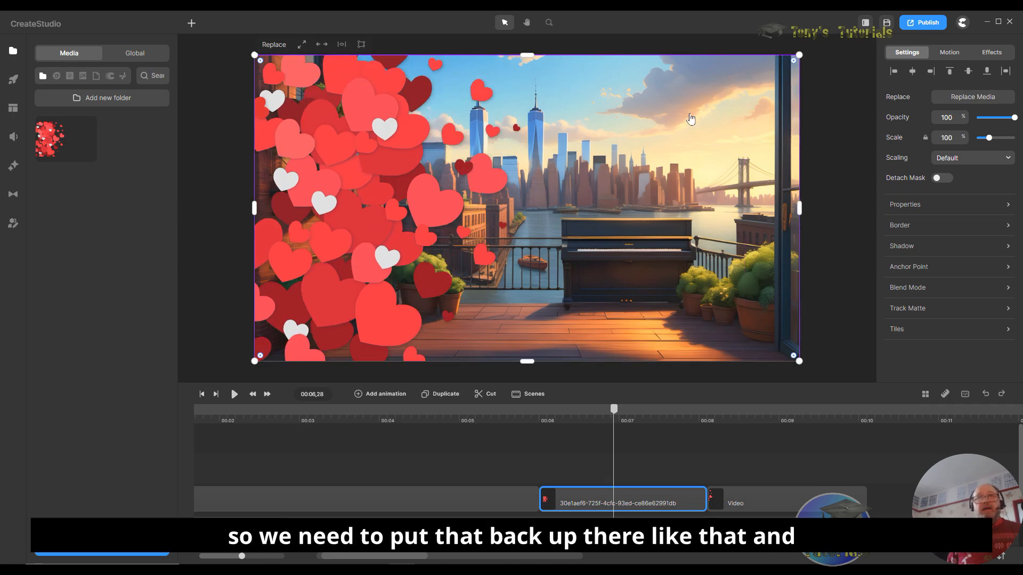
# - Play the sequence from the beginning to preview the freeze effect
pyautogui.moveTo(613, 410); pyautogui.dragTo(580, 410)
pyautogui.click(202, 394)
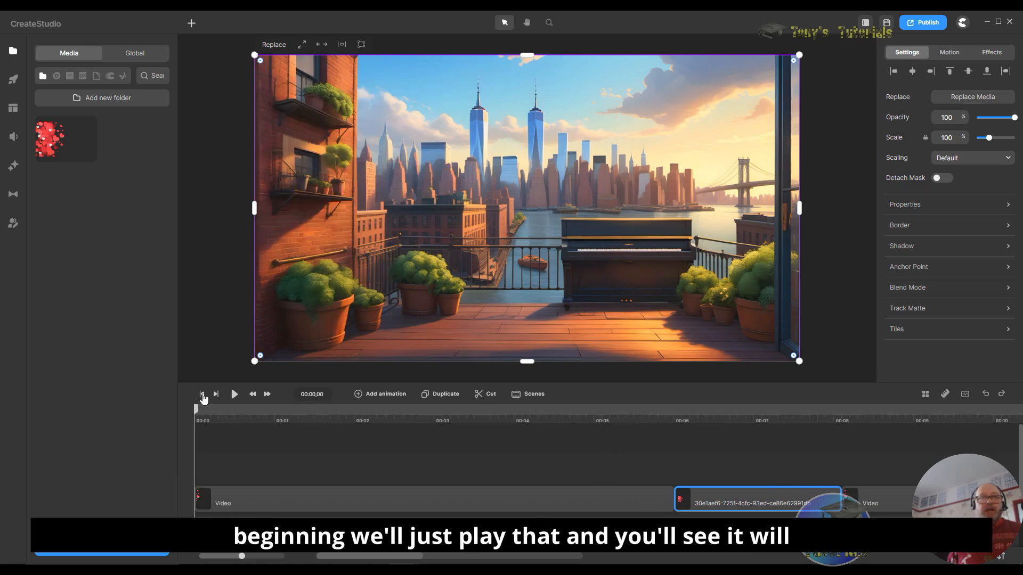
pyautogui.click(235, 395)
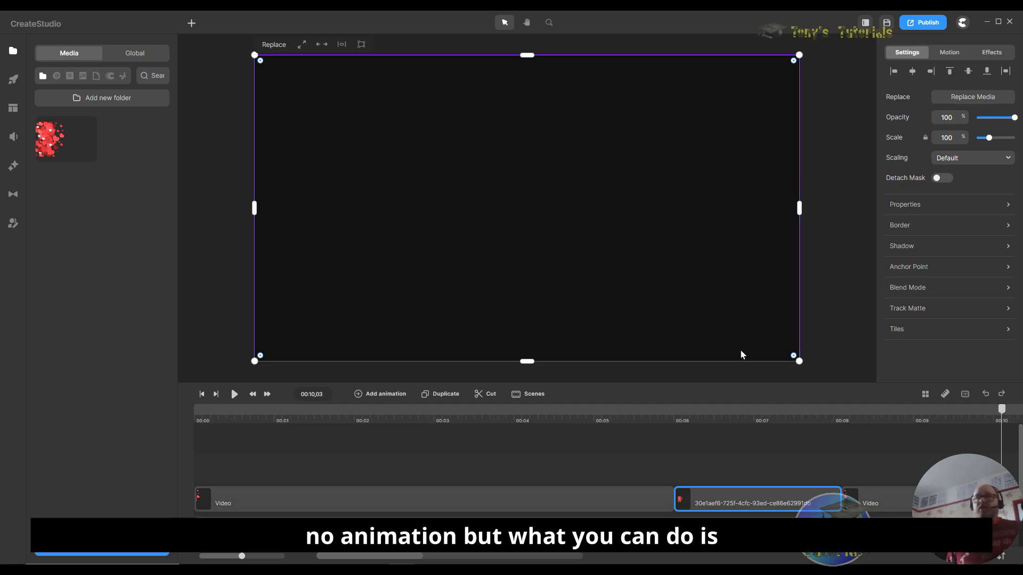
pyautogui.click(669, 421)
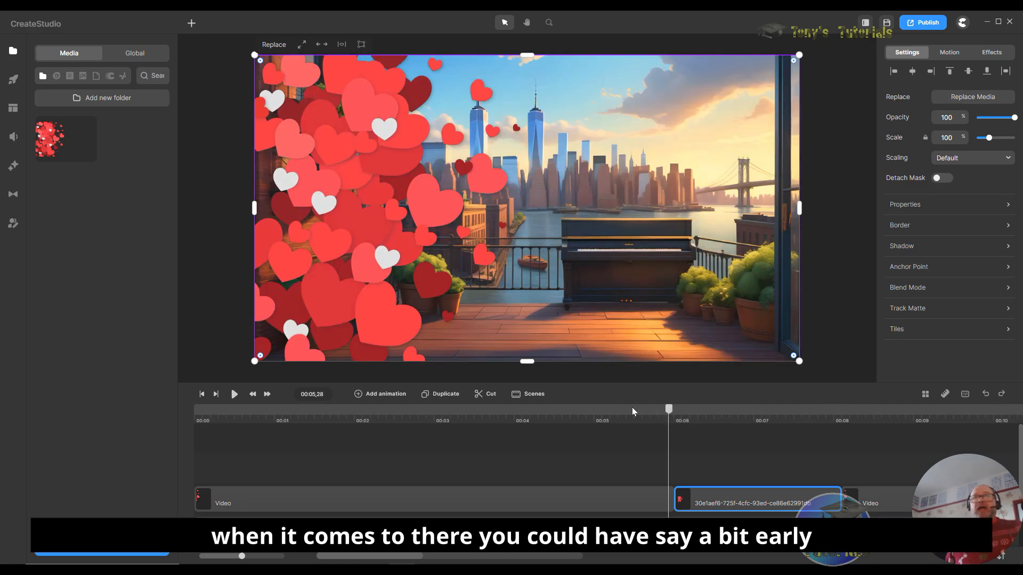
# - Add a text element at the 4-second mark, enlarge it to about 139% and move it toward the canvas's upper middle
pyautogui.moveTo(669, 415); pyautogui.dragTo(523, 417)
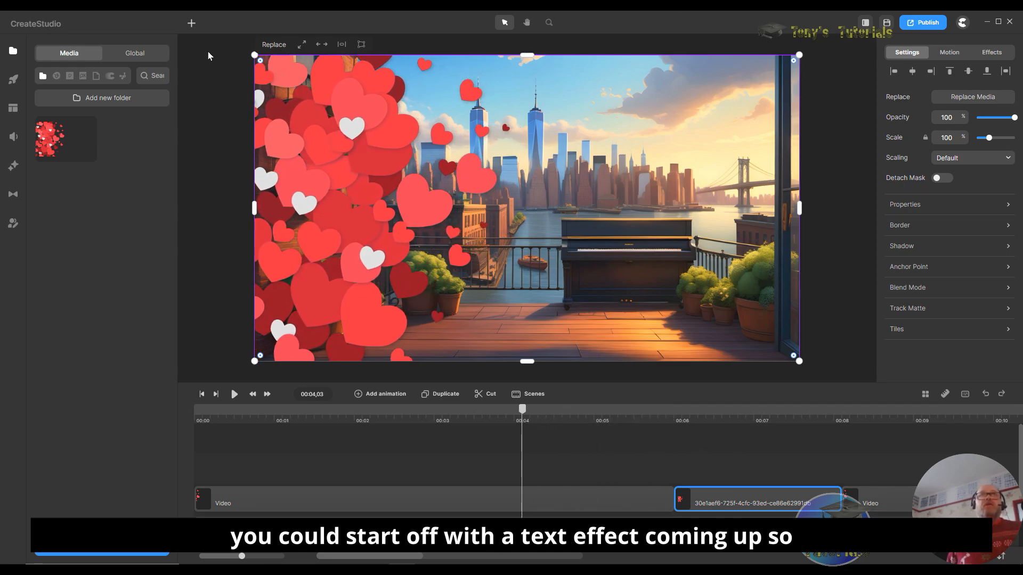
pyautogui.click(192, 23)
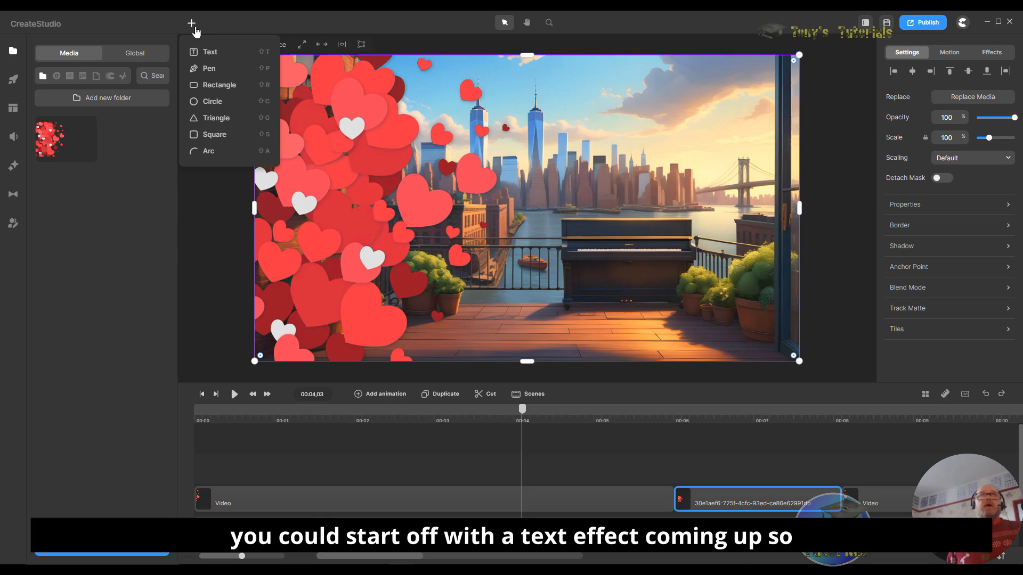
pyautogui.click(225, 53)
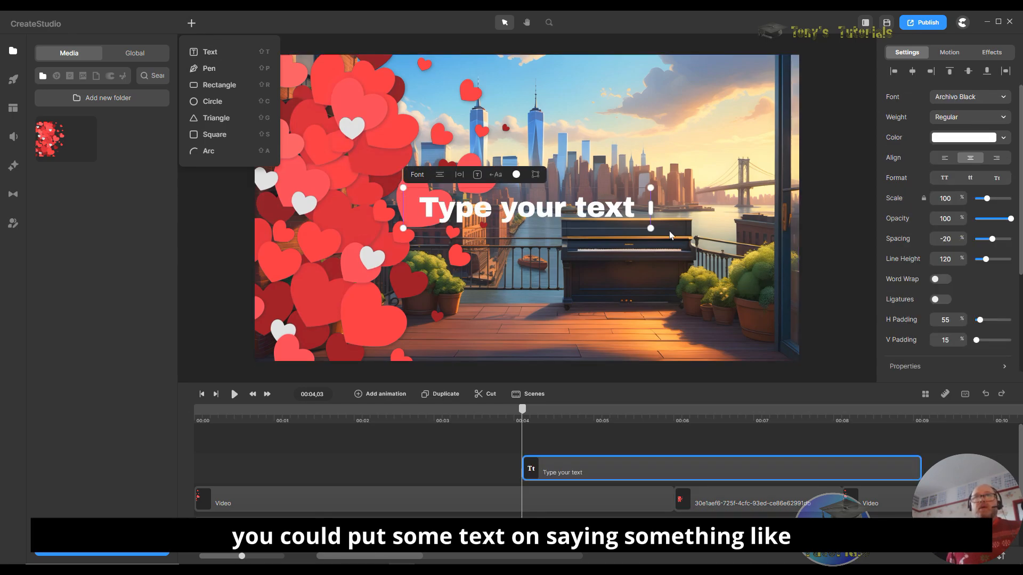
pyautogui.moveTo(660, 233); pyautogui.dragTo(757, 249)
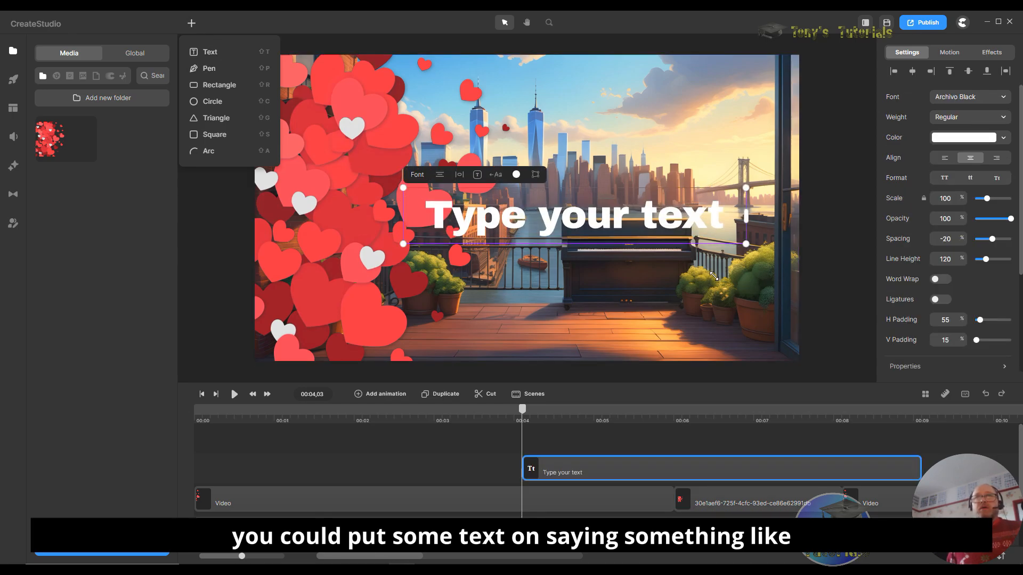
pyautogui.moveTo(533, 219); pyautogui.dragTo(495, 191)
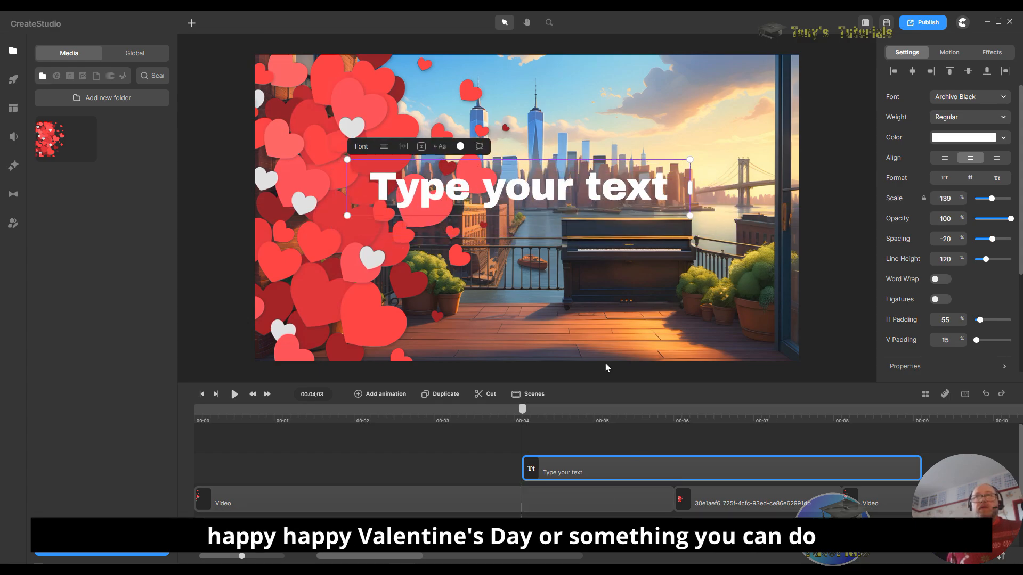
# - Replace the placeholder text with "Happy valentine's day!"
pyautogui.moveTo(649, 185); pyautogui.dragTo(647, 184)
pyautogui.doubleClick(647, 185)
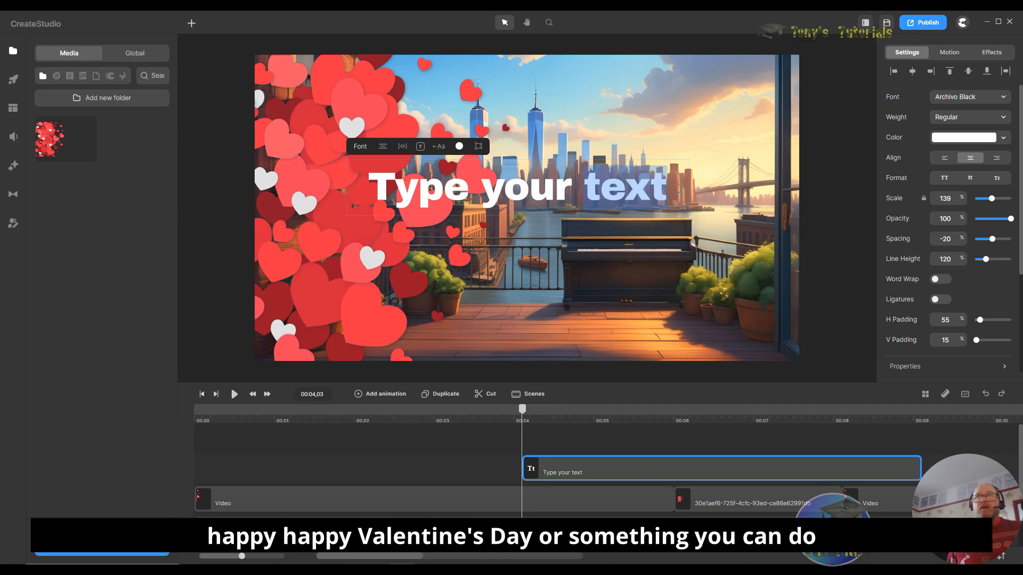
pyautogui.hotkey('ctrl', 'a')
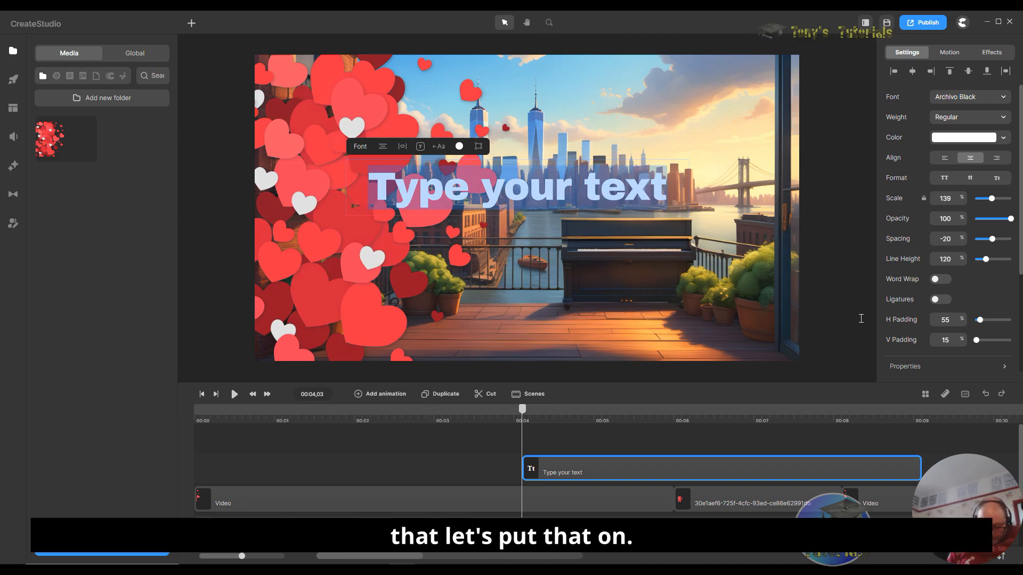
pyautogui.write('Ha')
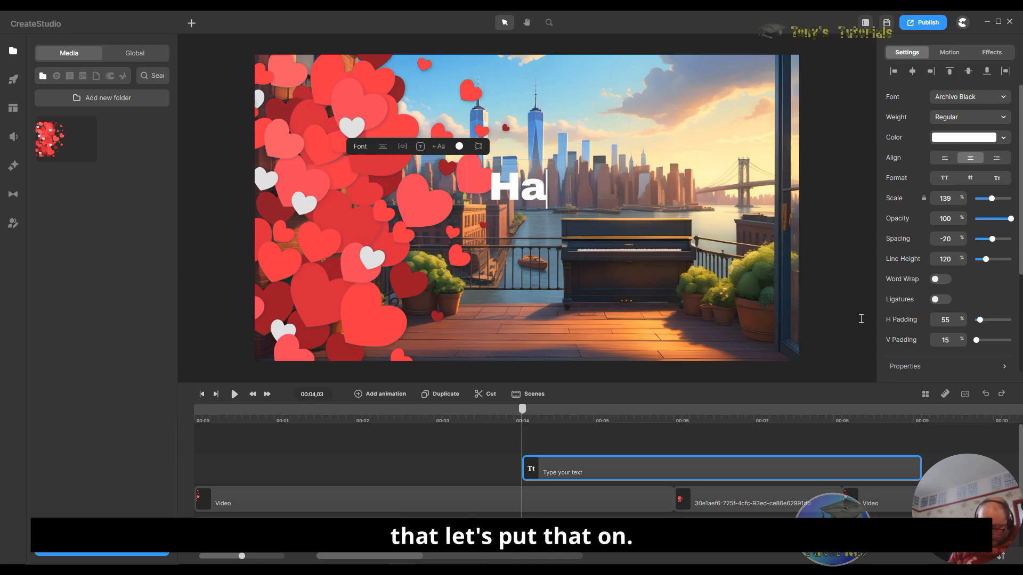
pyautogui.write('ppy va')
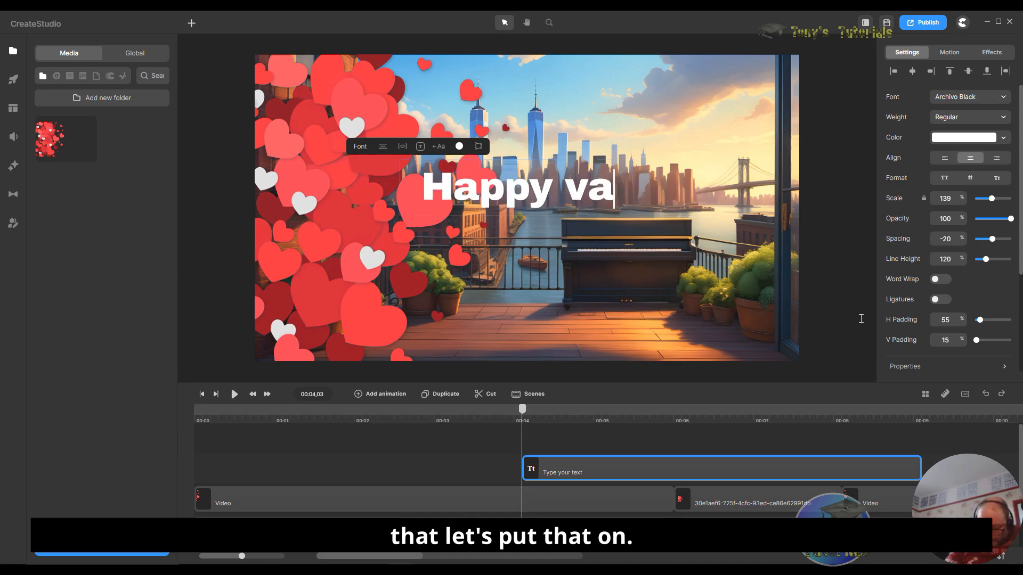
pyautogui.write('lentines da')
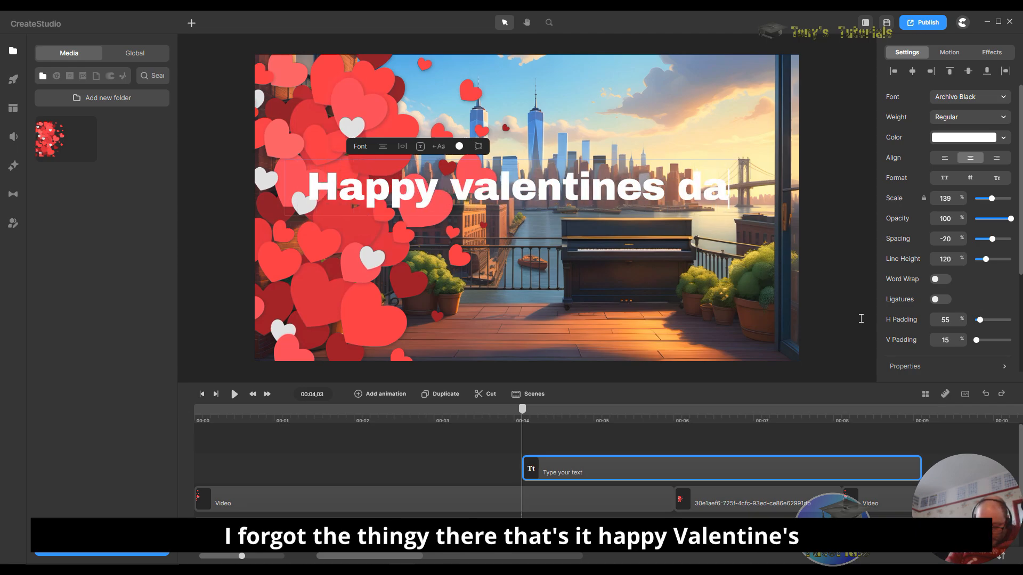
pyautogui.write('i')
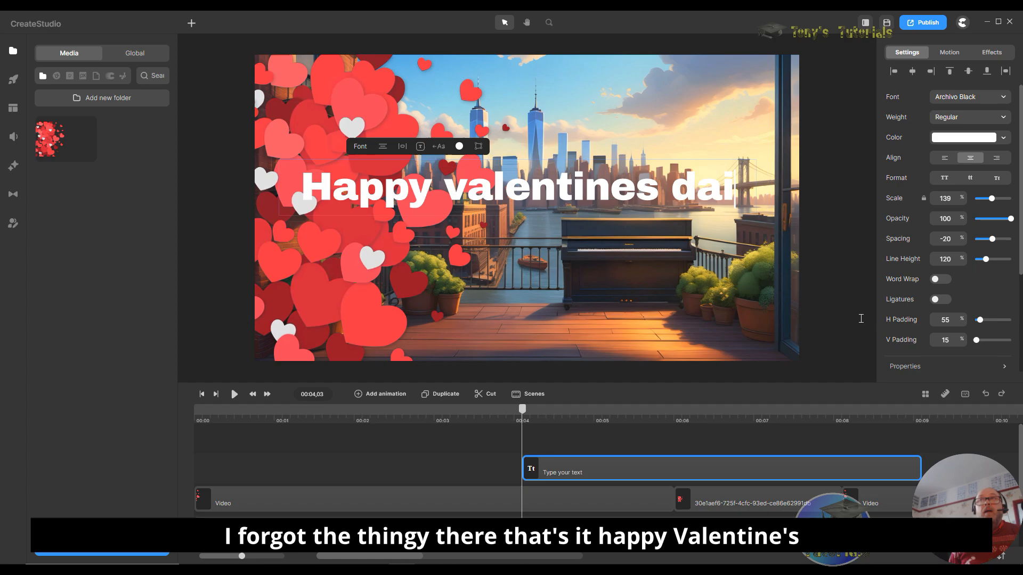
pyautogui.press('BackSpace')
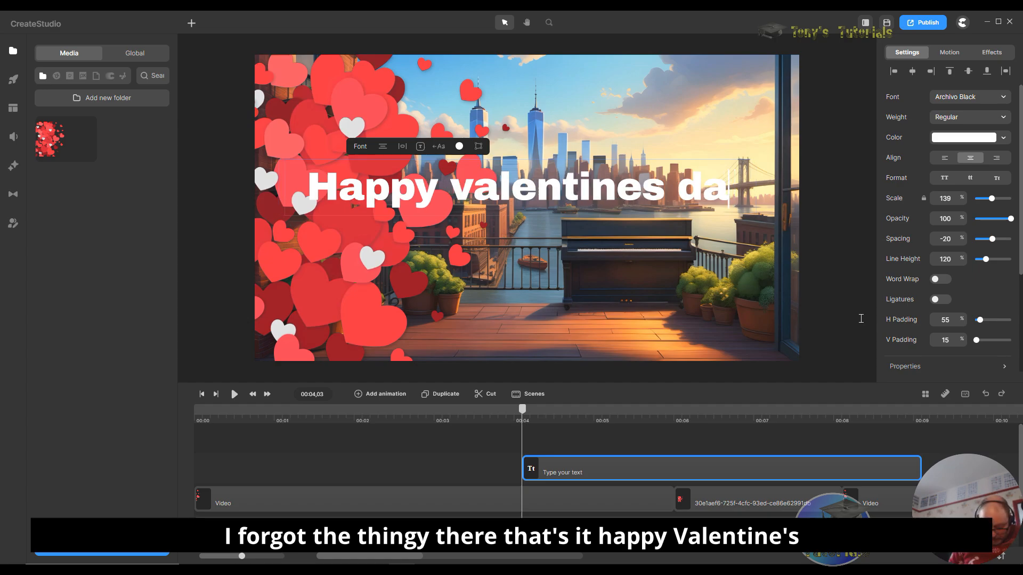
pyautogui.write('y')
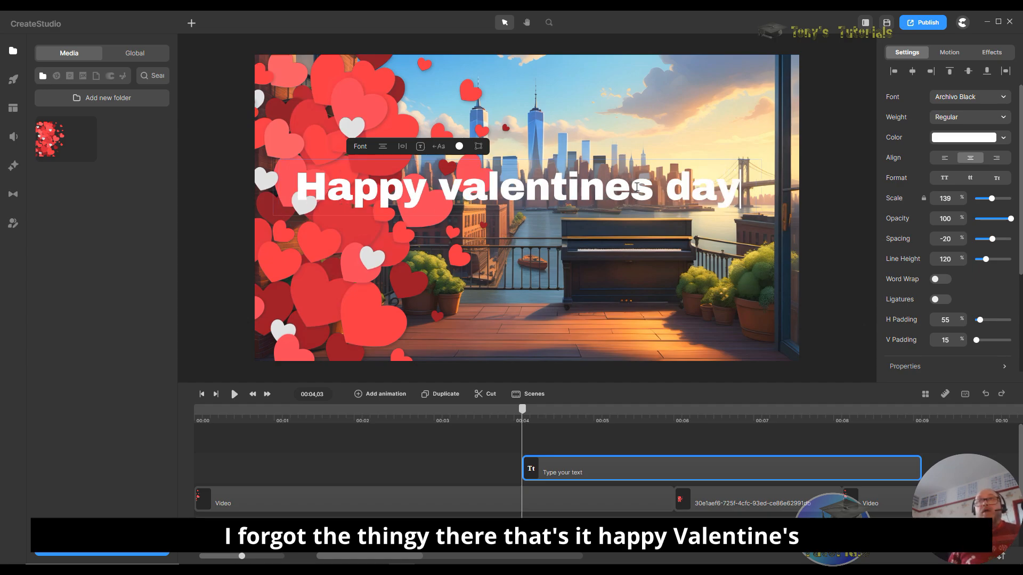
pyautogui.write("'")
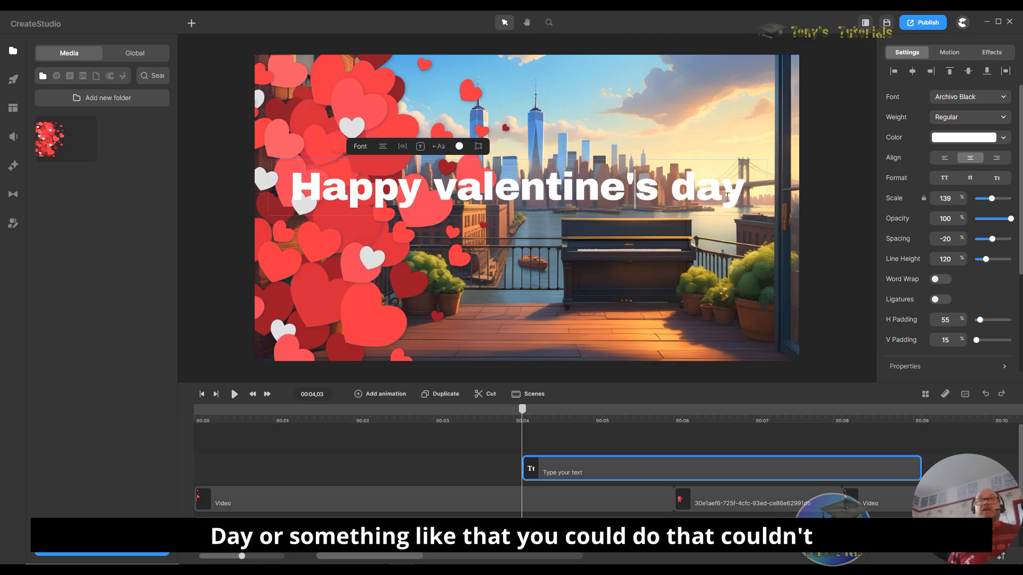
pyautogui.click(754, 196)
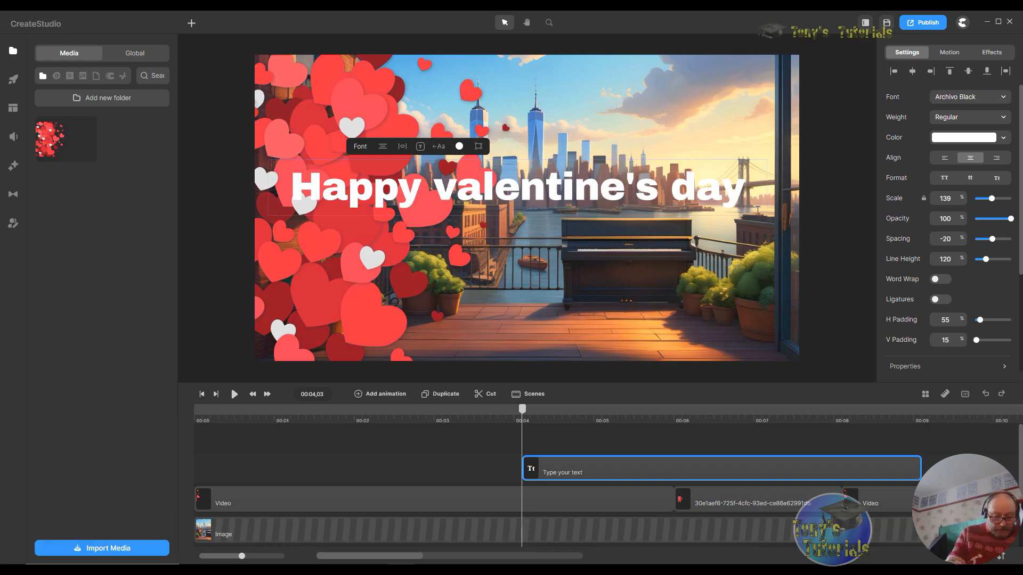
pyautogui.write('!')
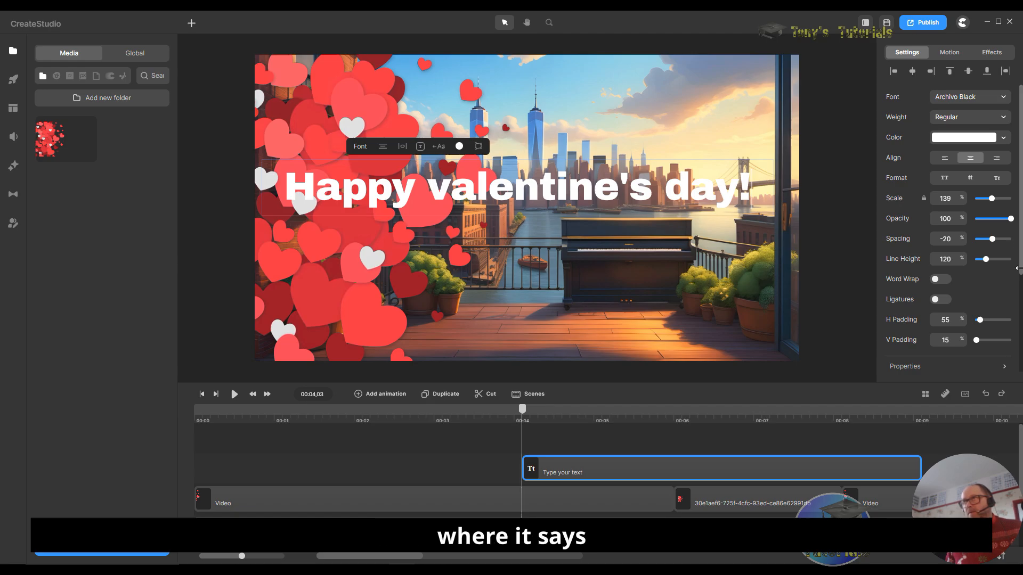
# - Give the text a 5 px border in black (050404)
pyautogui.scroll(-3, 940, 358)
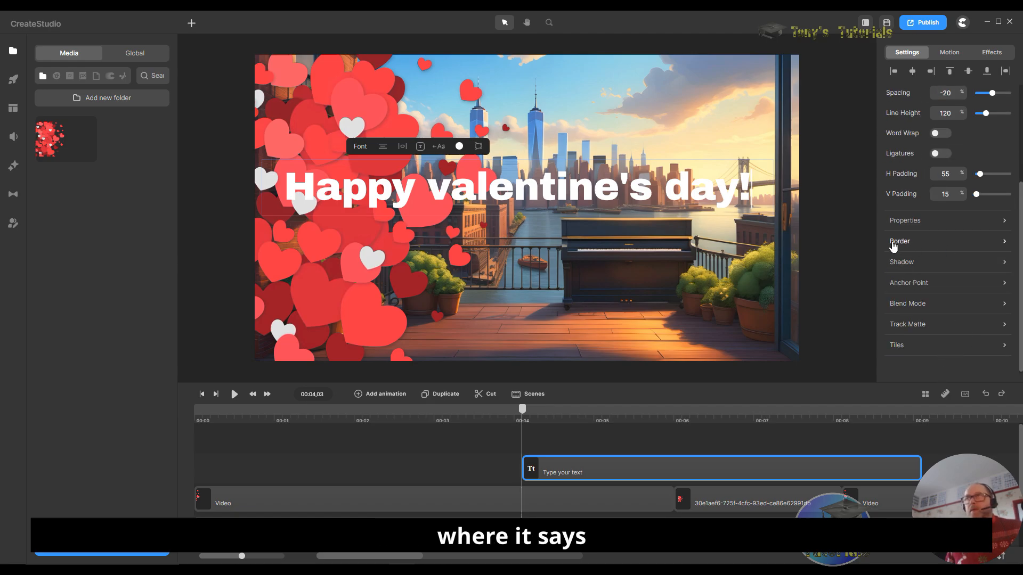
pyautogui.click(931, 246)
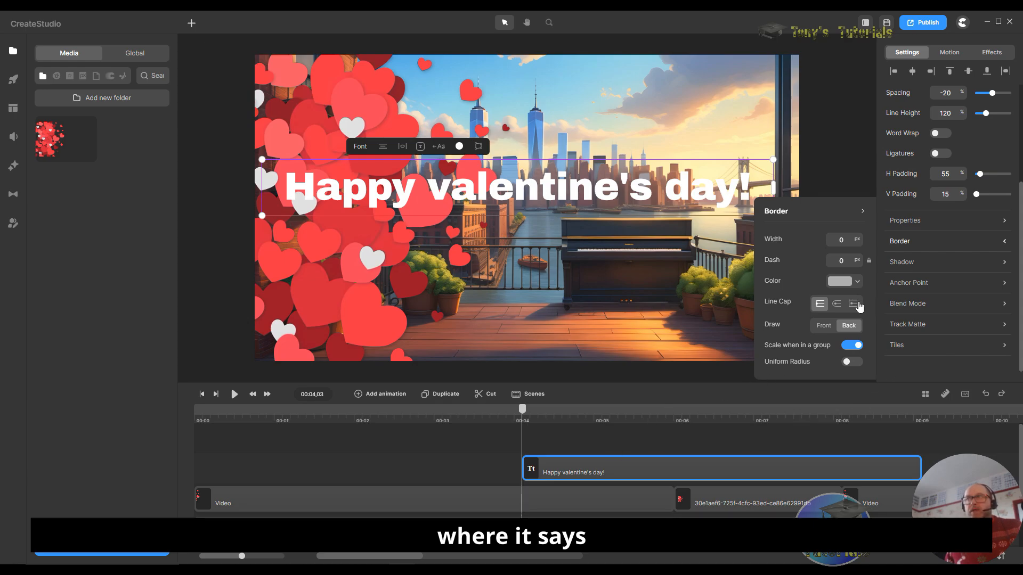
pyautogui.click(847, 241)
pyautogui.write('5')
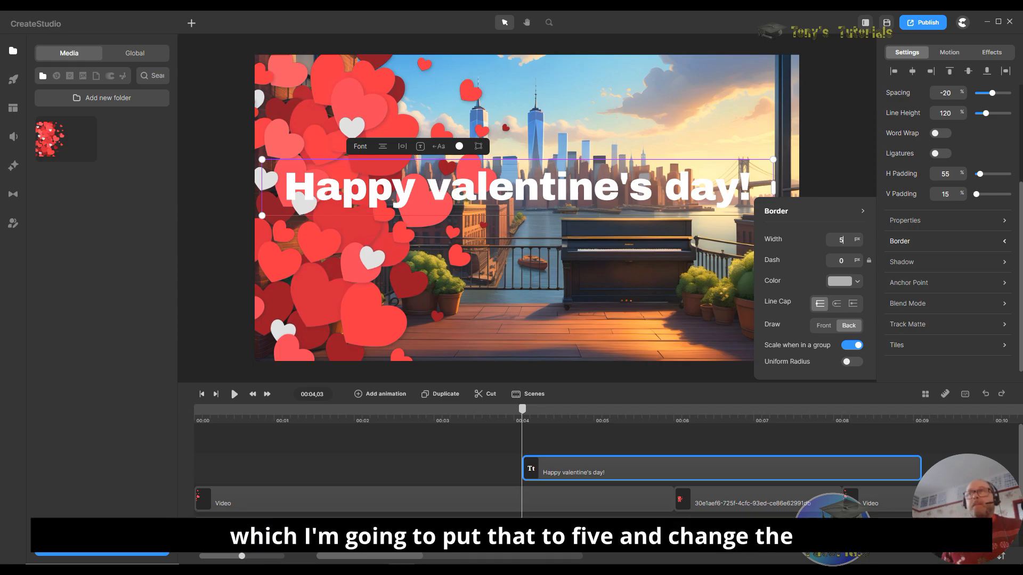
pyautogui.click(841, 281)
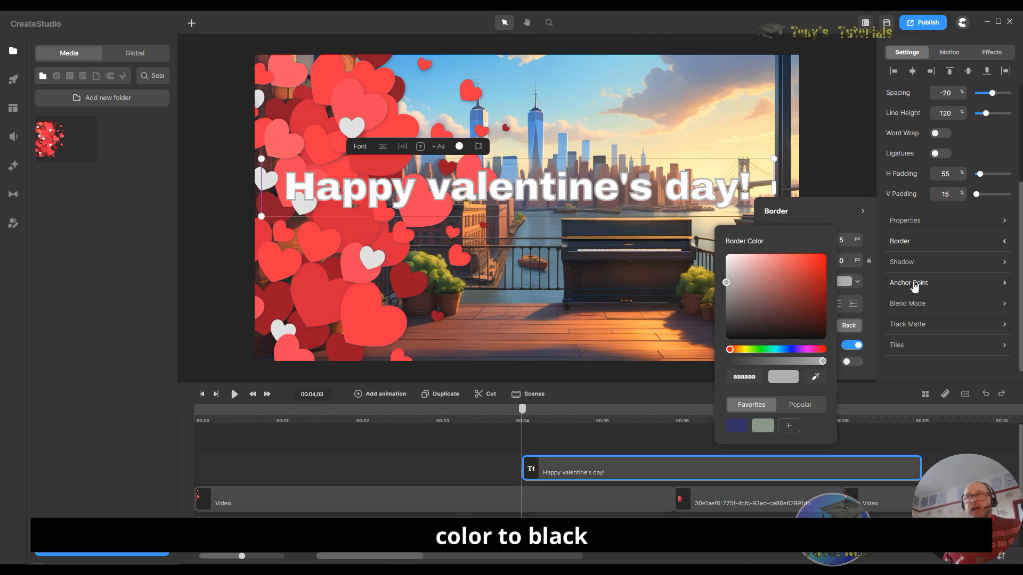
pyautogui.moveTo(750, 334); pyautogui.dragTo(745, 337)
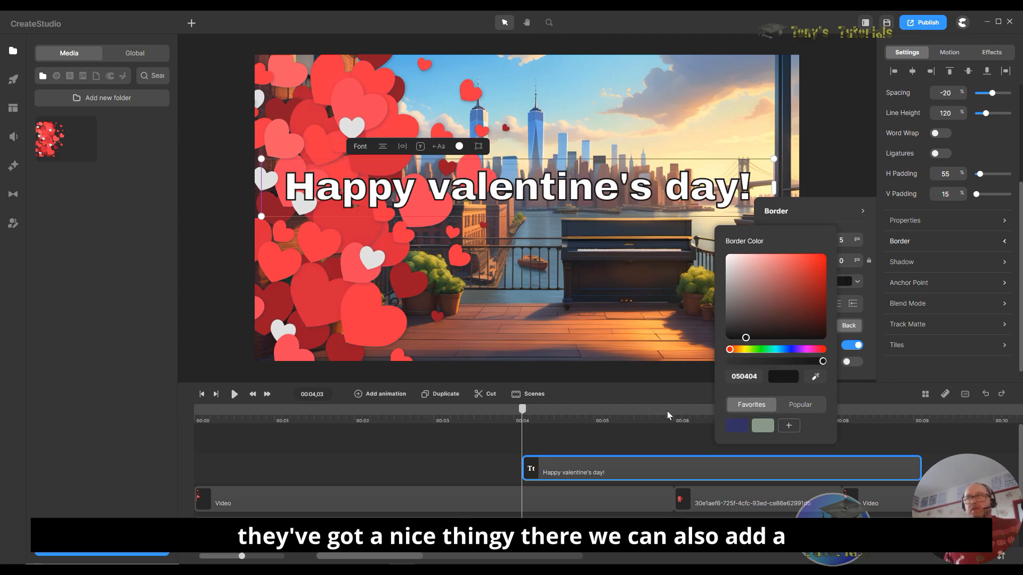
pyautogui.click(587, 347)
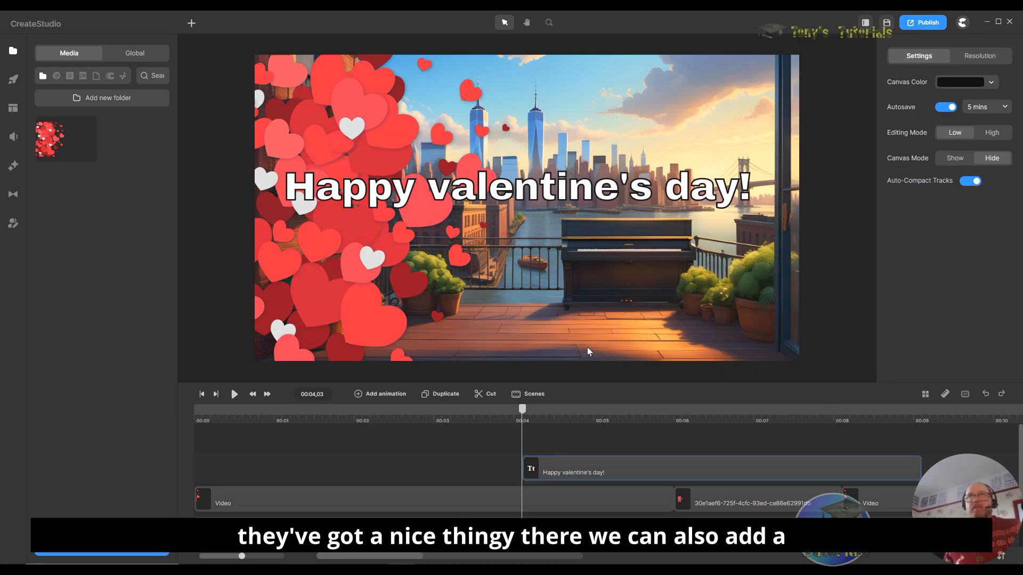
# - Apply the Position "Right" in-motion animation to the text
pyautogui.click(686, 193)
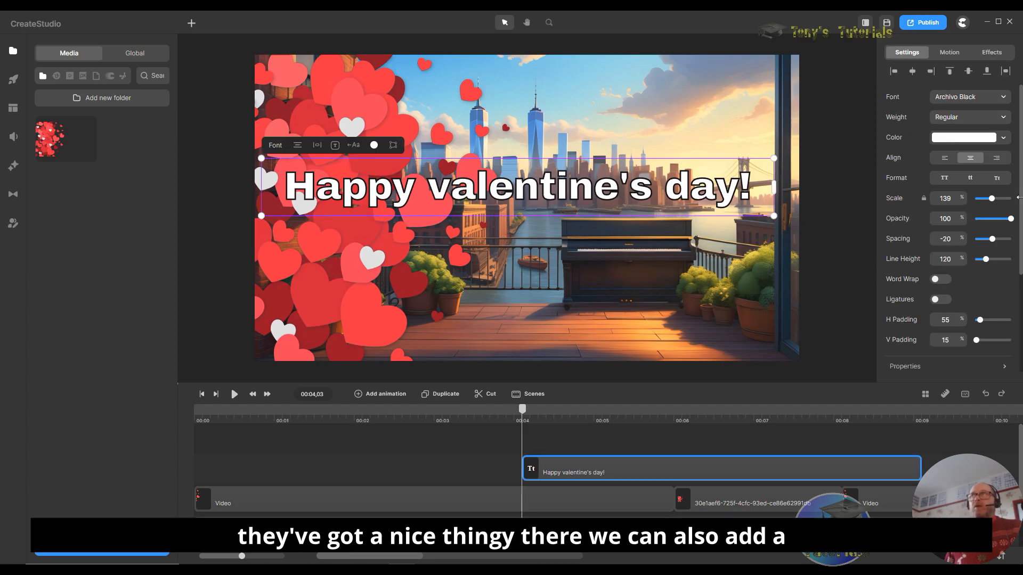
pyautogui.click(949, 53)
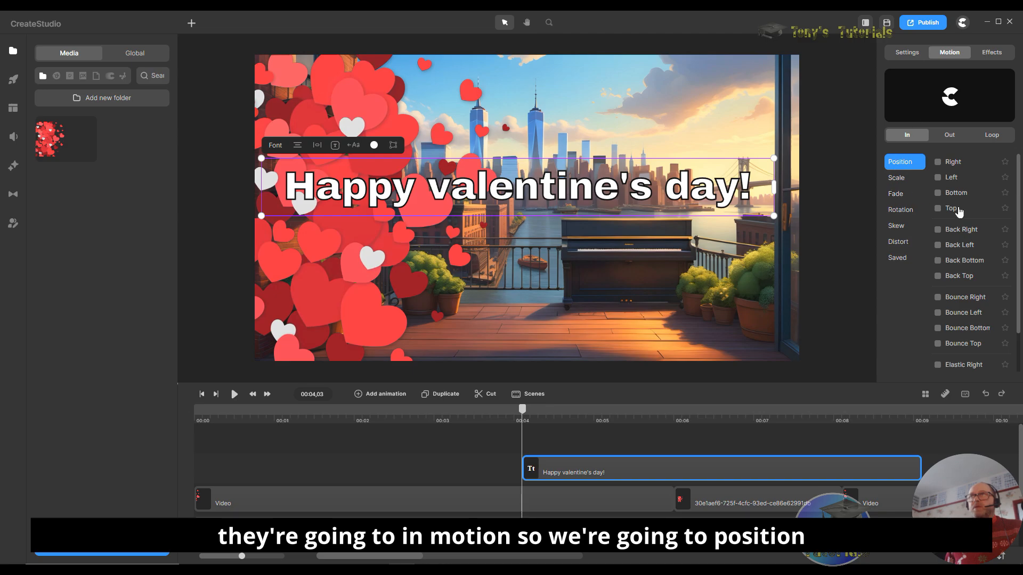
pyautogui.click(938, 179)
pyautogui.click(937, 163)
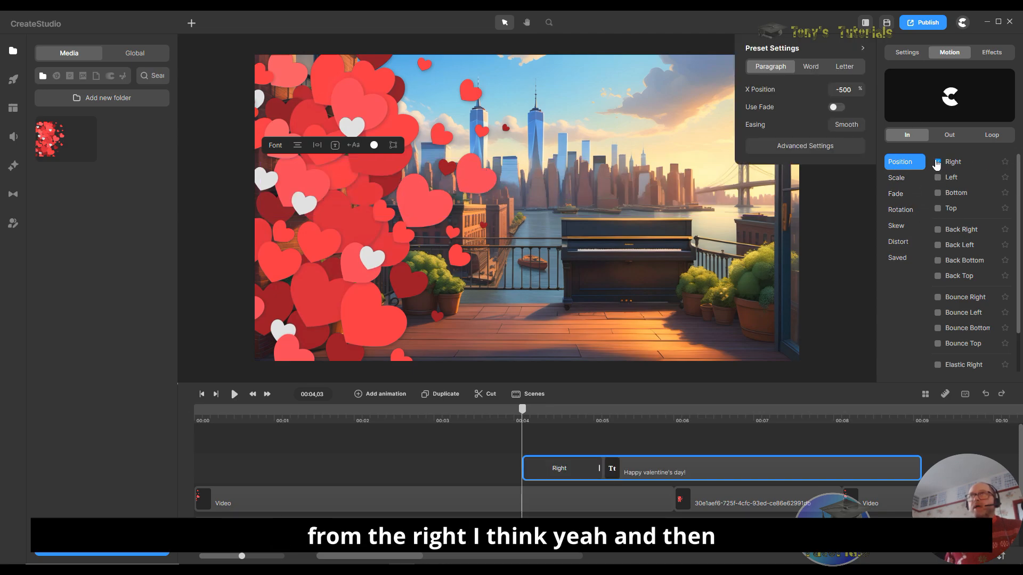
# - Switch the text's Right entrance animation to Letter mode in Reverse order and preview it
pyautogui.click(810, 147)
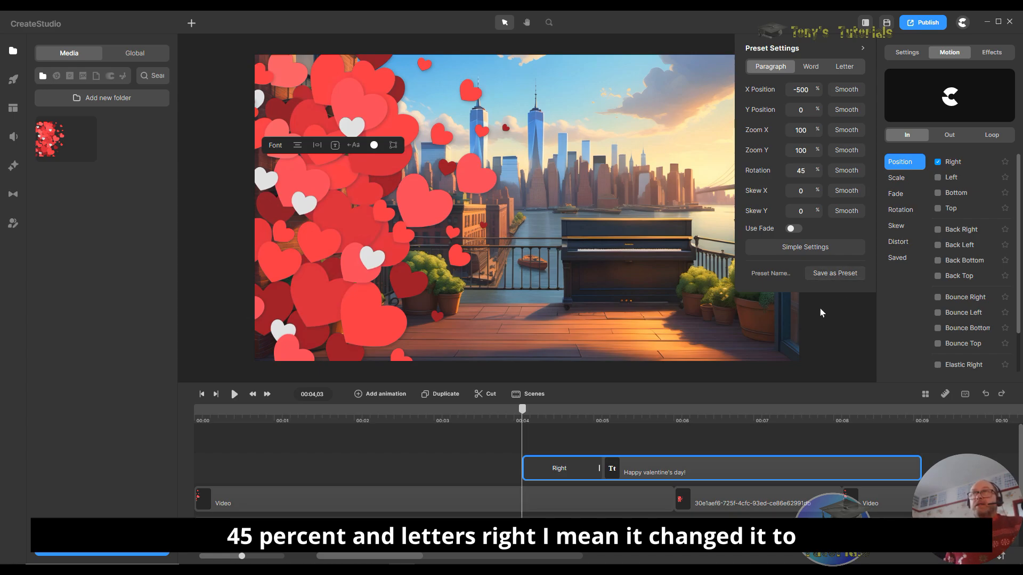
pyautogui.click(842, 68)
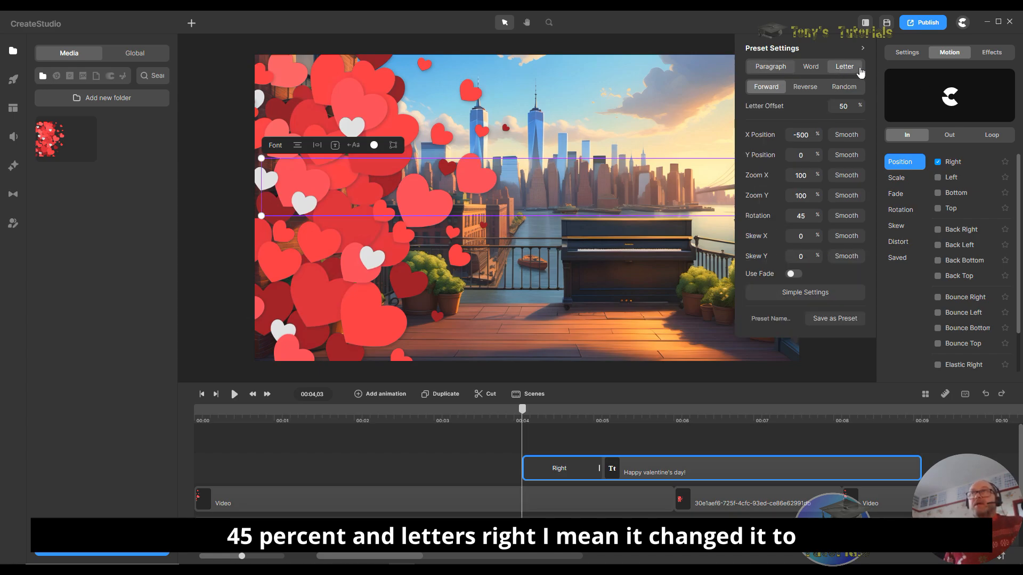
pyautogui.click(811, 88)
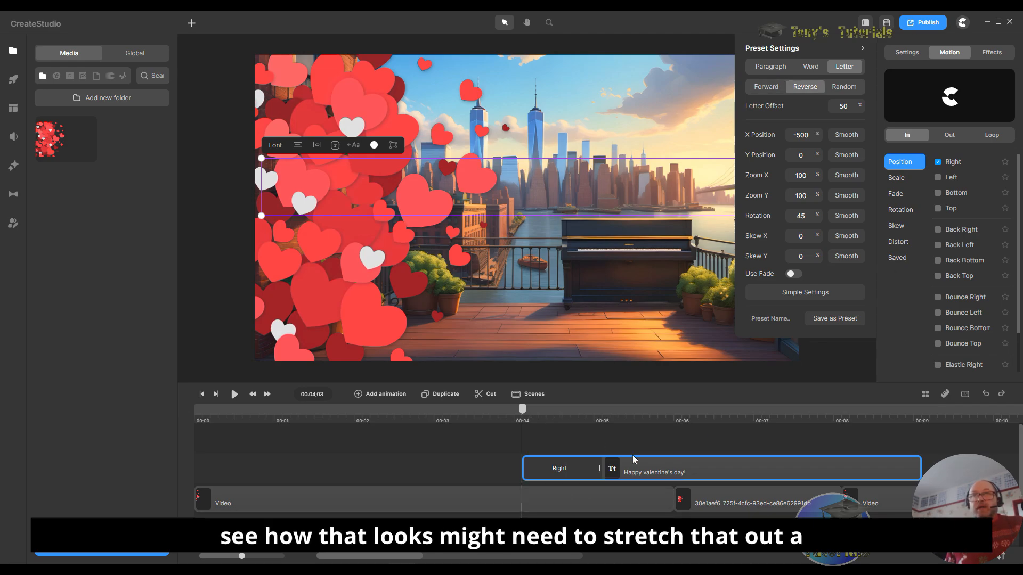
pyautogui.click(233, 395)
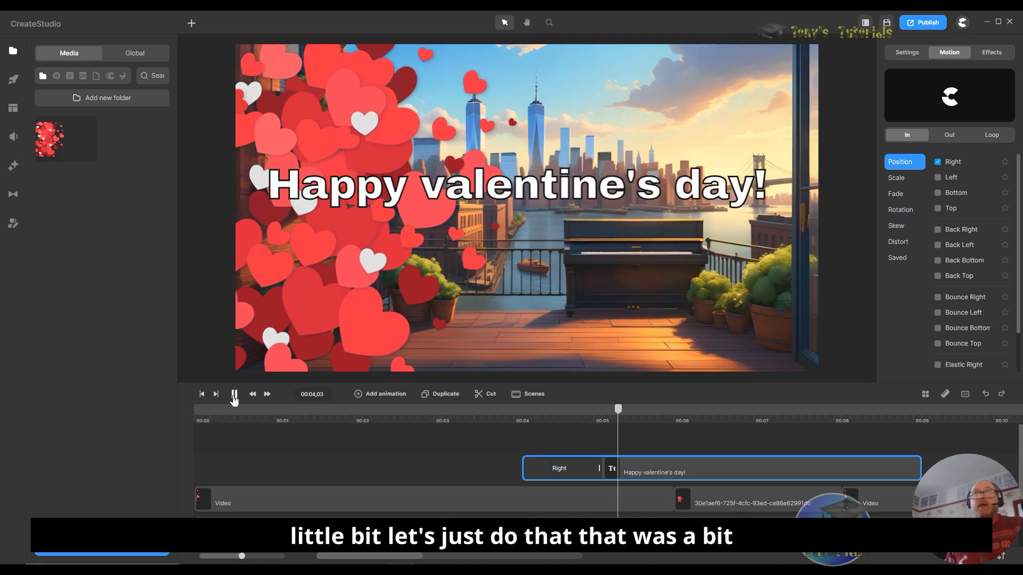
# - Lengthen the text's Right entrance animation to about 2 seconds and preview the result
pyautogui.moveTo(600, 470); pyautogui.dragTo(687, 475)
pyautogui.click(523, 419)
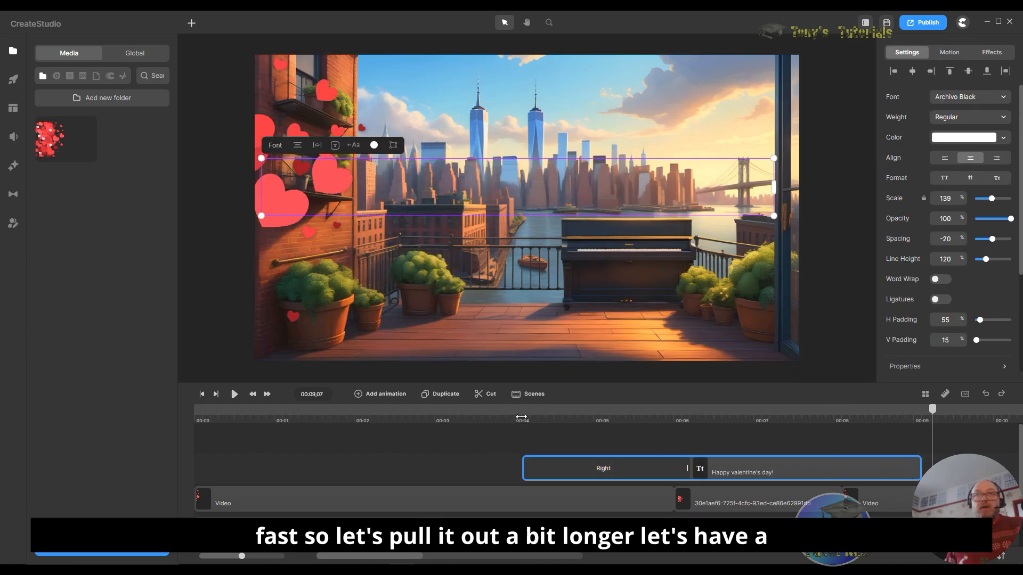
pyautogui.click(235, 394)
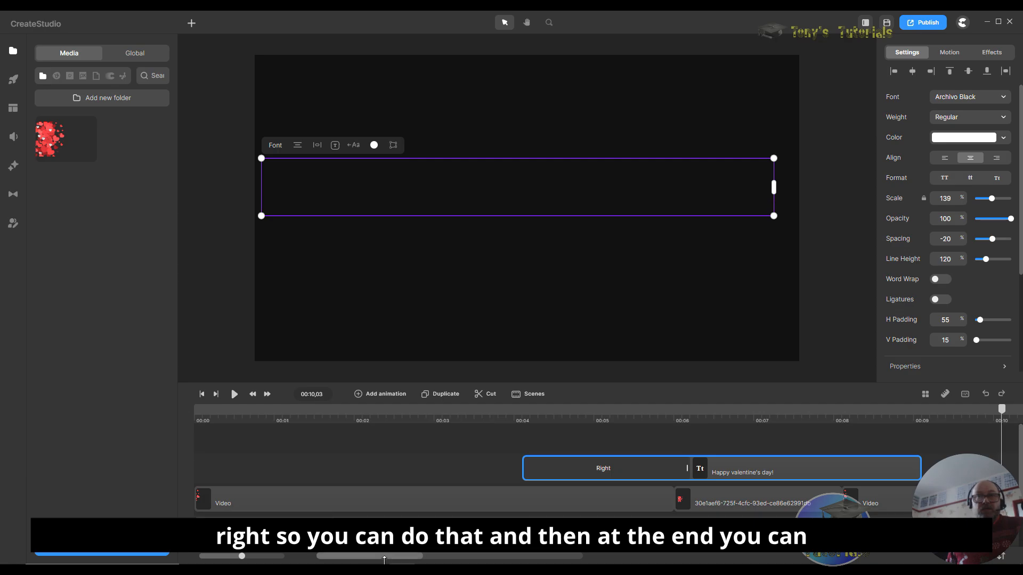
# - Add a Fade Out exit animation to the greeting text and play the video from the start
pyautogui.moveTo(388, 557); pyautogui.dragTo(394, 558)
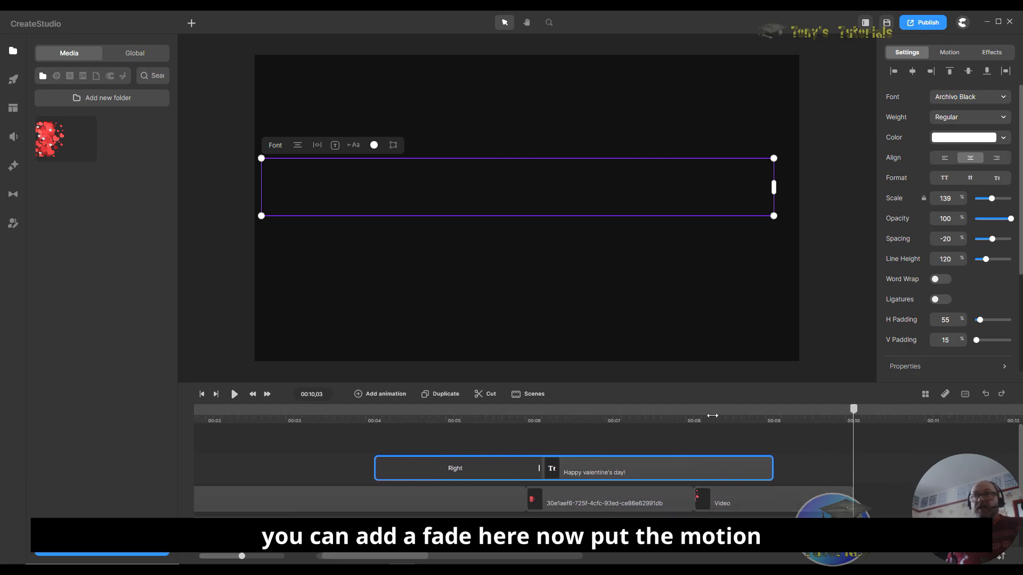
pyautogui.click(696, 419)
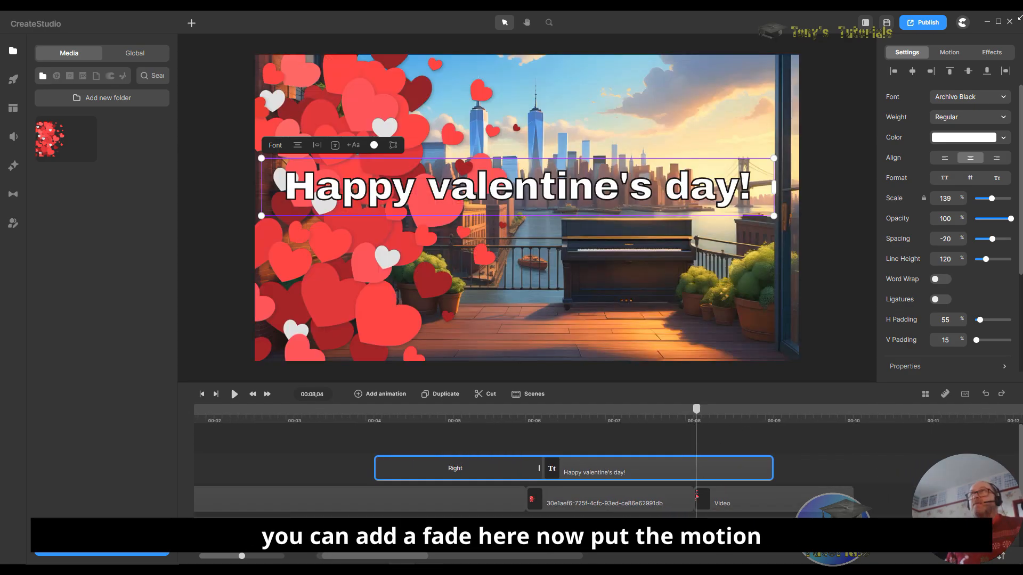
pyautogui.click(948, 53)
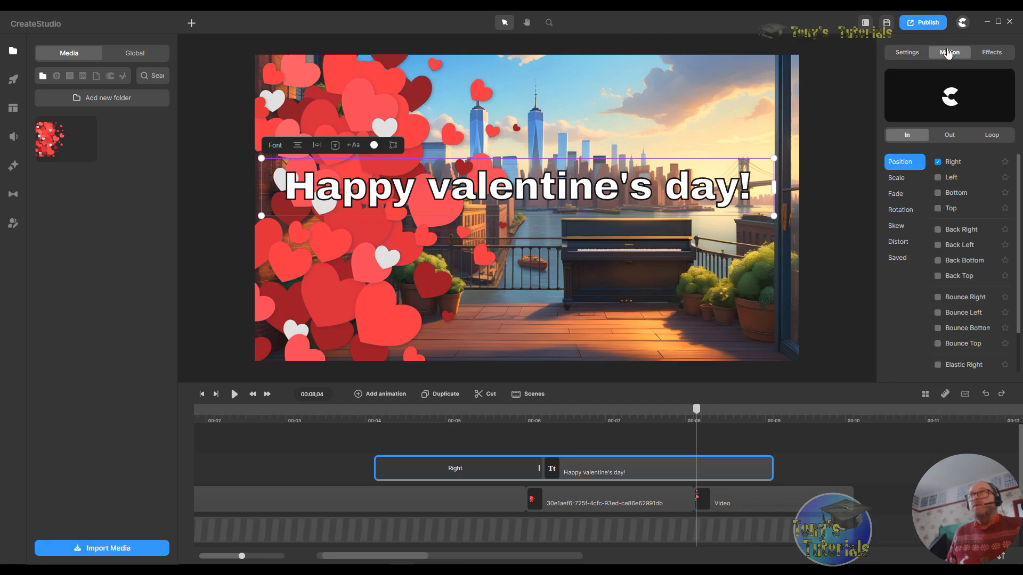
pyautogui.click(952, 136)
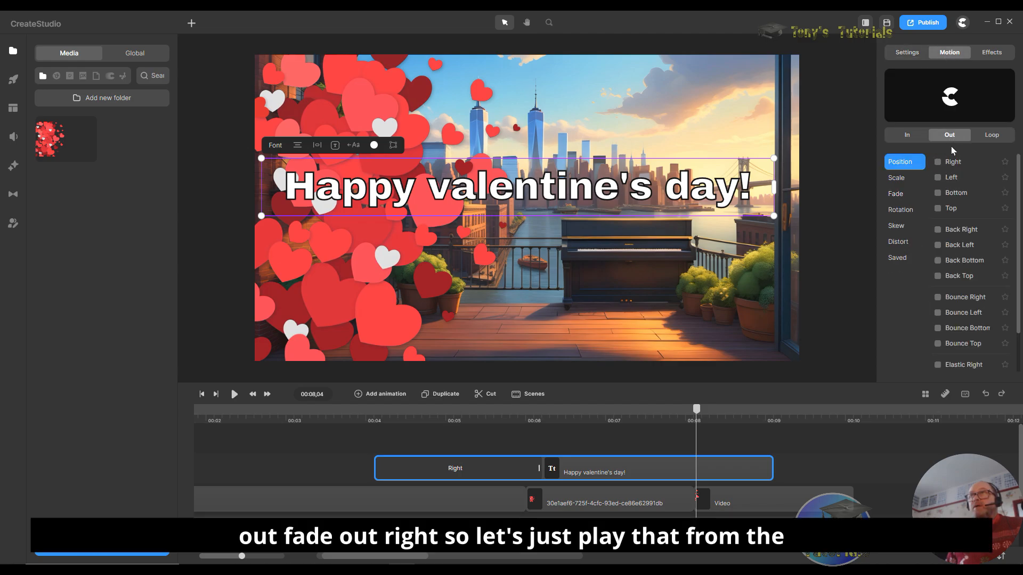
pyautogui.click(896, 194)
pyautogui.click(938, 162)
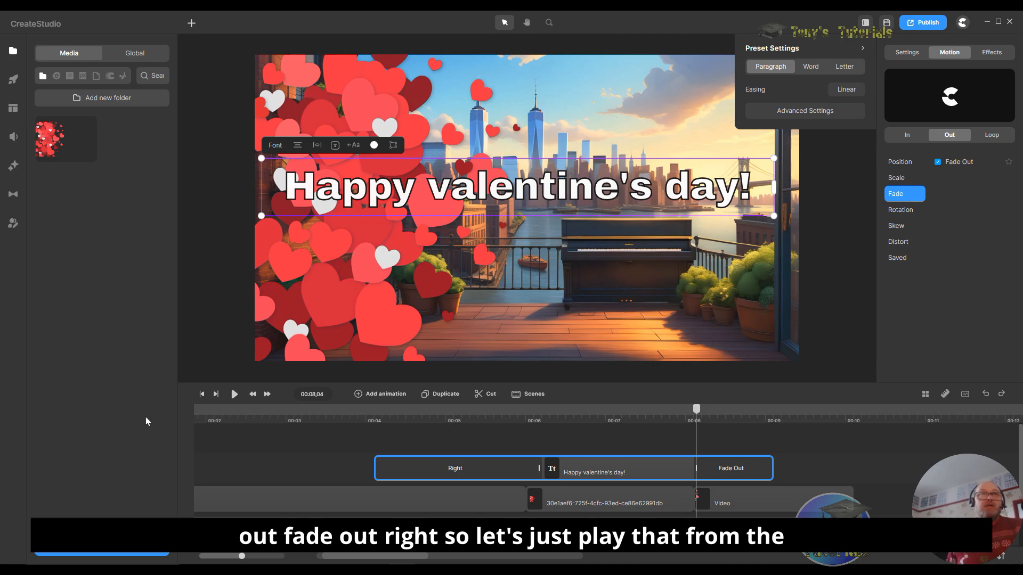
pyautogui.click(202, 394)
pyautogui.click(234, 394)
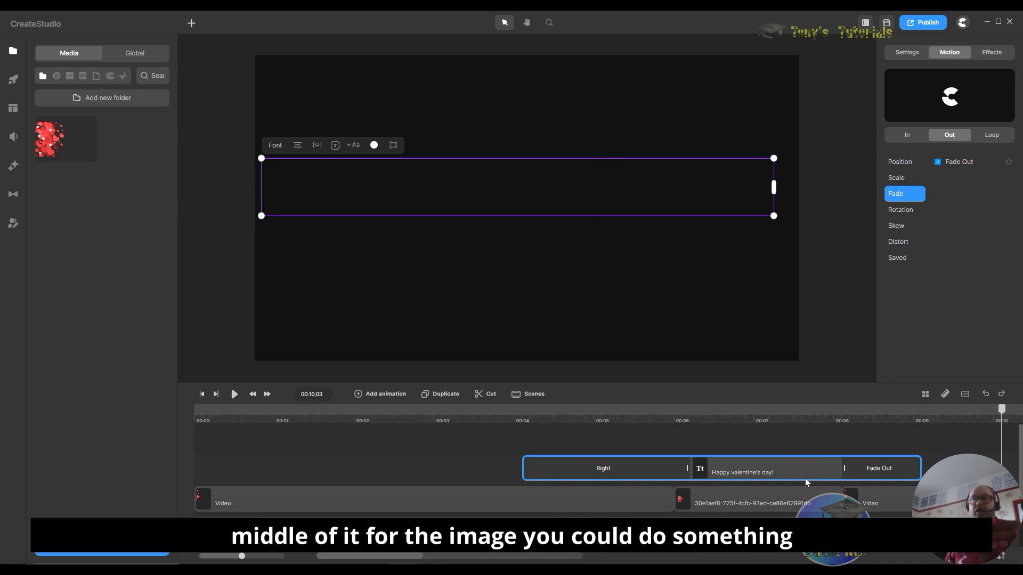
# - Delete the greeting text element
pyautogui.click(674, 424)
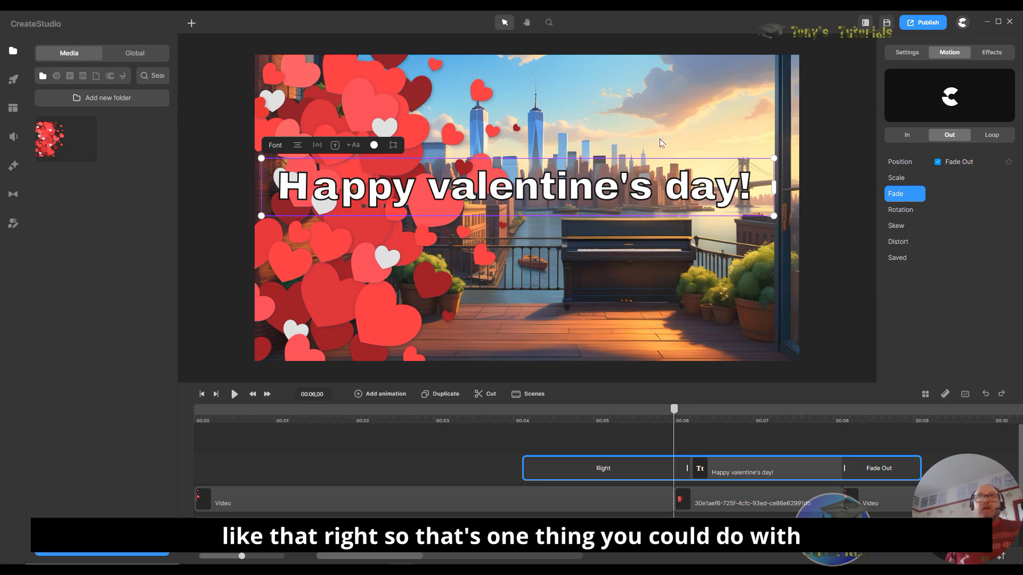
pyautogui.rightClick(625, 191)
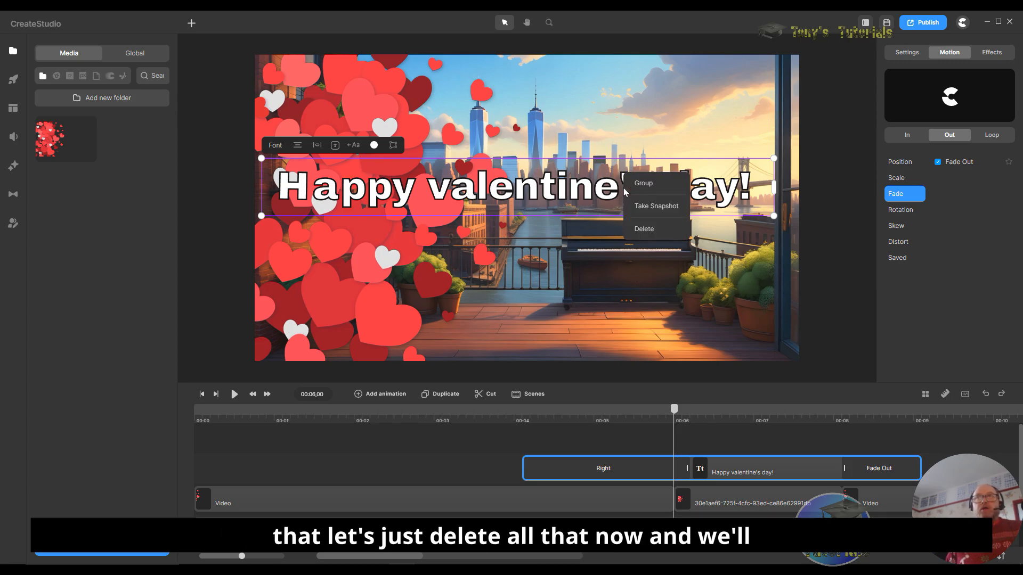
pyautogui.click(644, 229)
# - Delete the hearts snapshot, both Hearts video clips, and the Hearts clip from the media library
pyautogui.rightClick(417, 248)
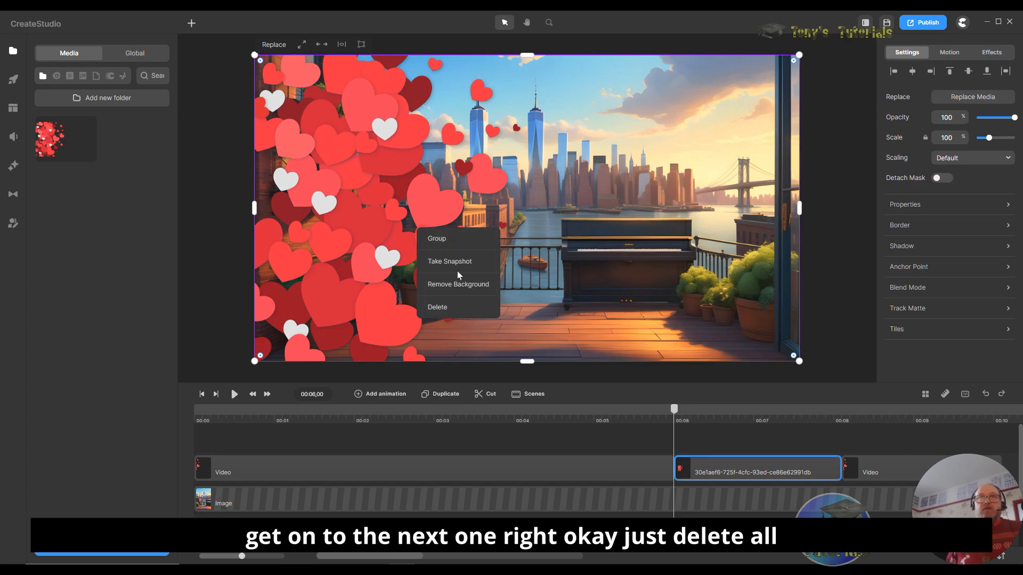
pyautogui.click(453, 307)
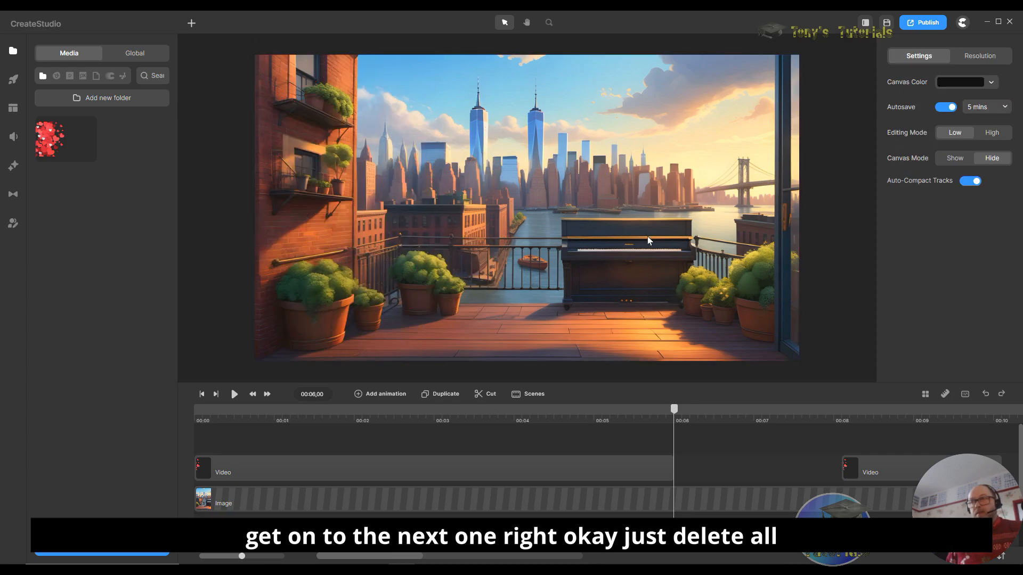
pyautogui.rightClick(529, 467)
pyautogui.click(554, 455)
pyautogui.click(900, 471)
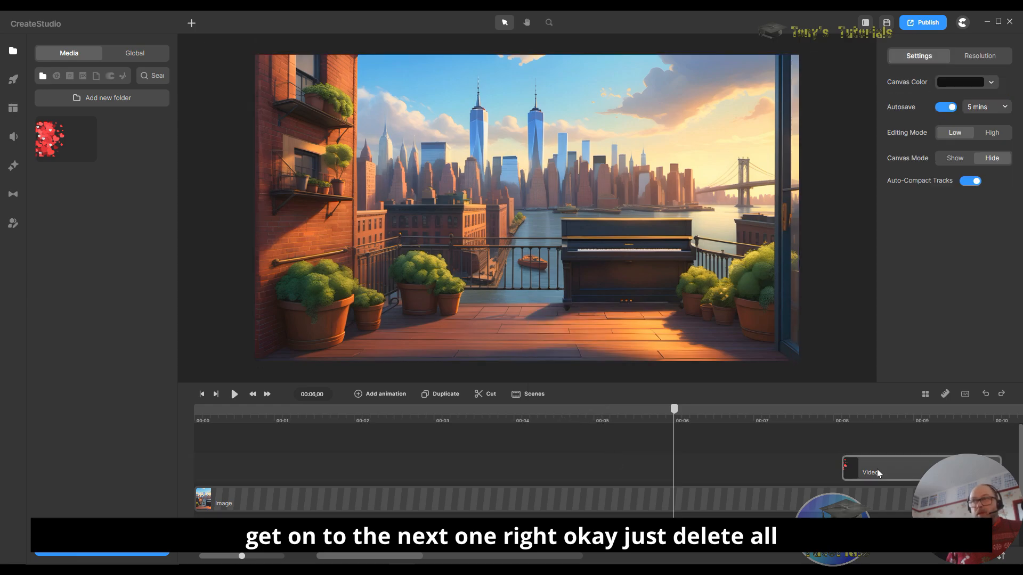
pyautogui.rightClick(904, 471)
pyautogui.click(900, 458)
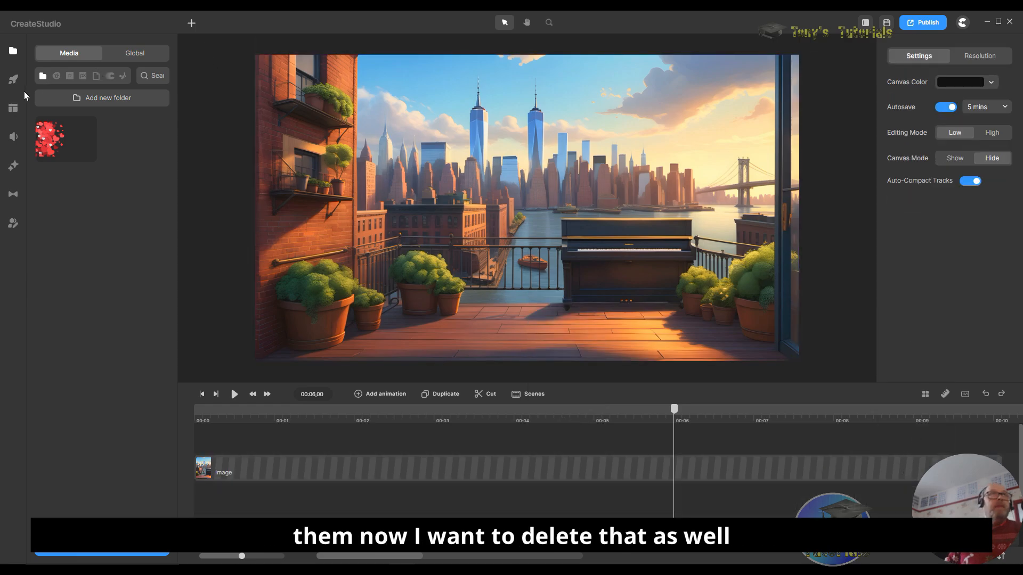
pyautogui.rightClick(47, 150)
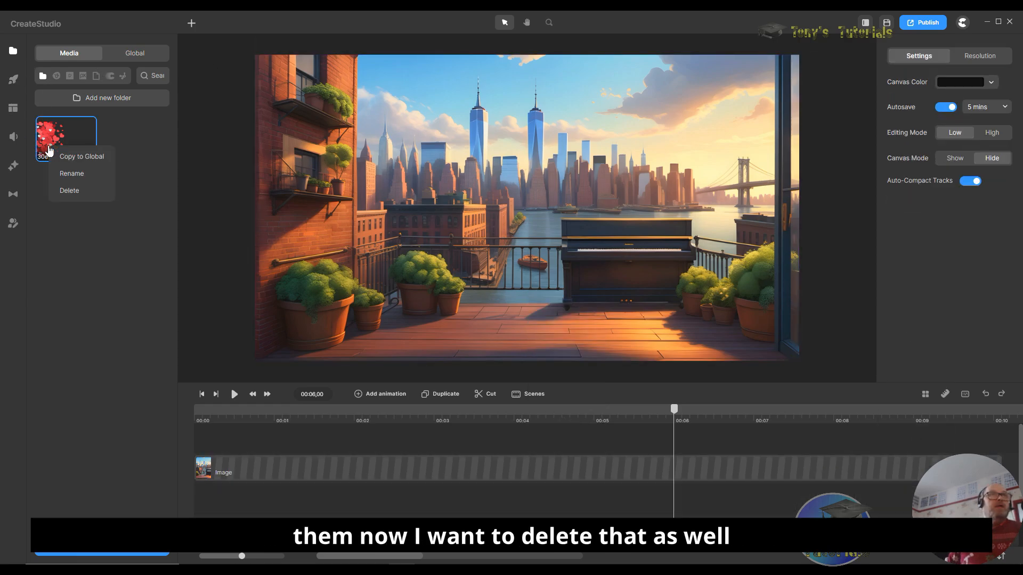
pyautogui.click(69, 191)
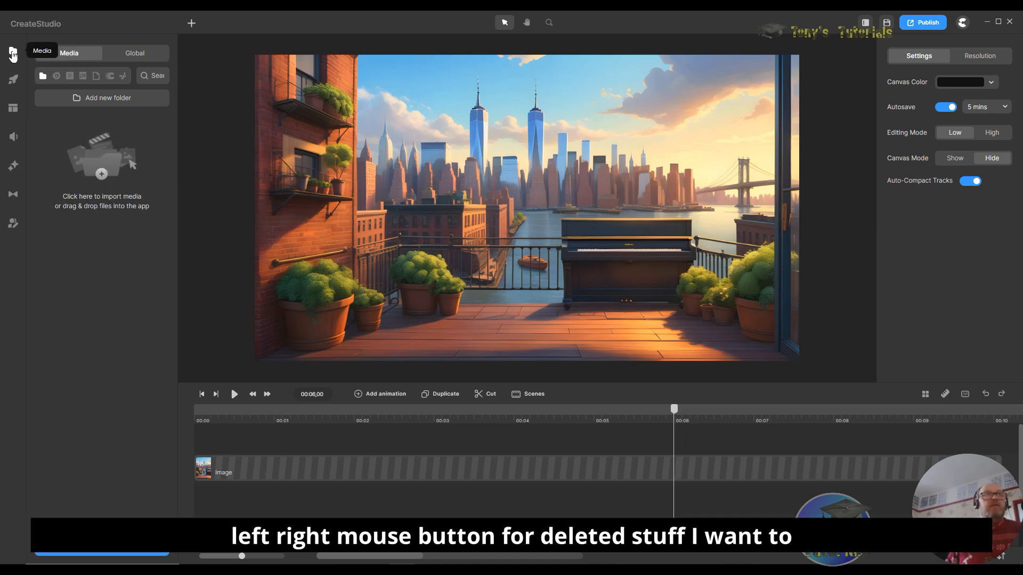
# - Add the Kisses animation from Studio, move its clip to the timeline start, and preview it
pyautogui.click(13, 80)
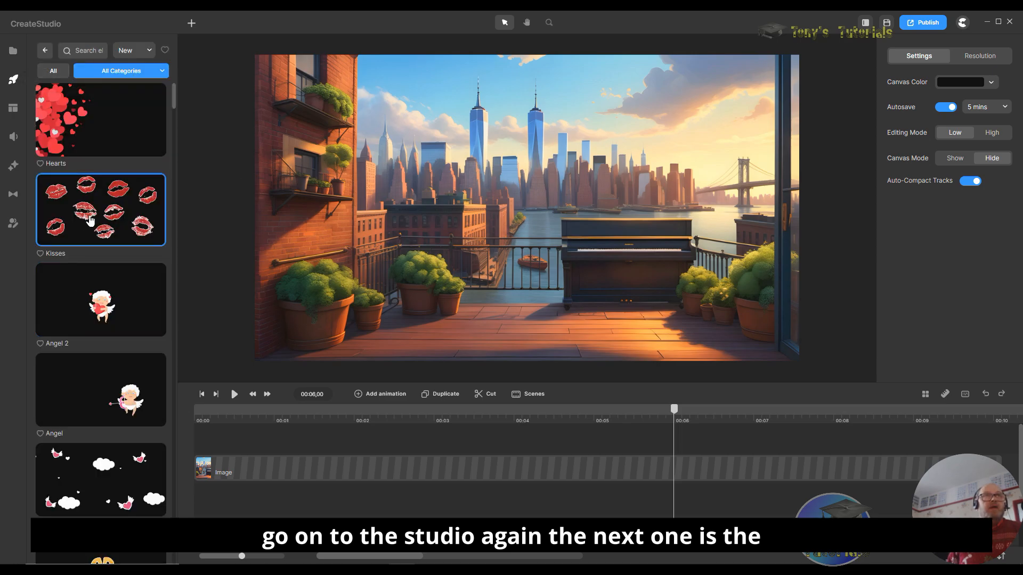
pyautogui.moveTo(51, 200); pyautogui.dragTo(396, 177)
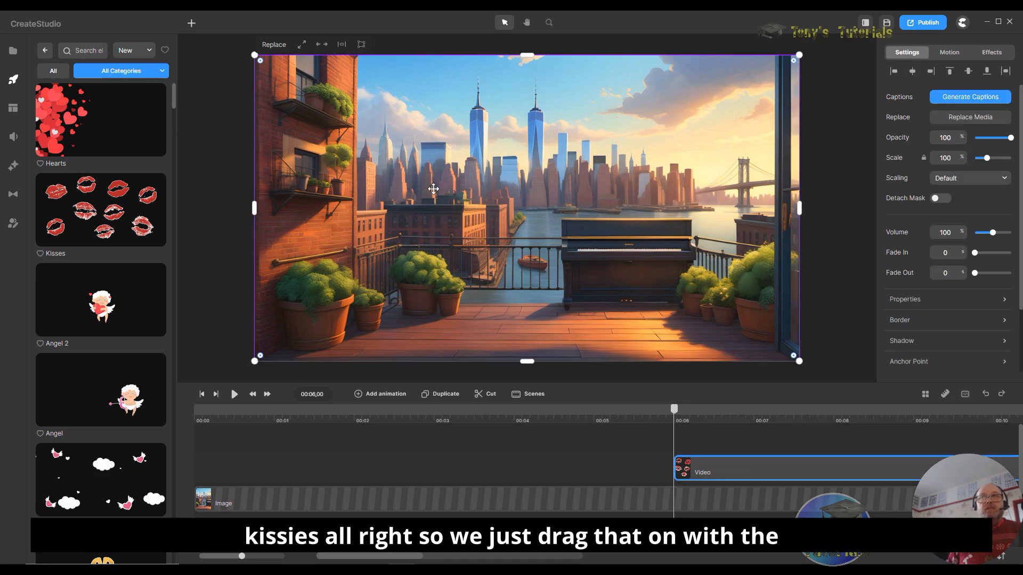
pyautogui.moveTo(818, 469); pyautogui.dragTo(338, 473)
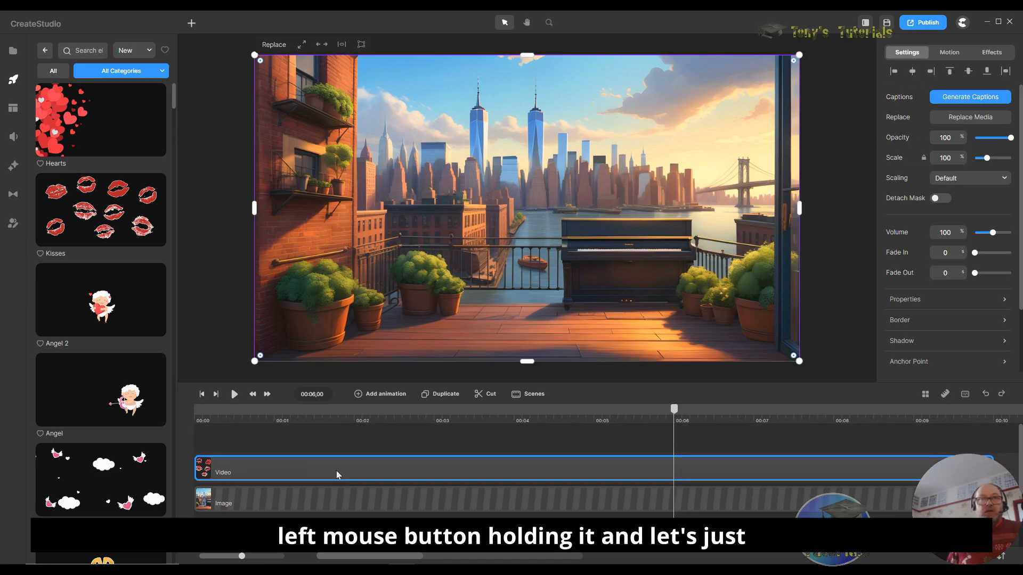
pyautogui.click(202, 394)
pyautogui.click(234, 395)
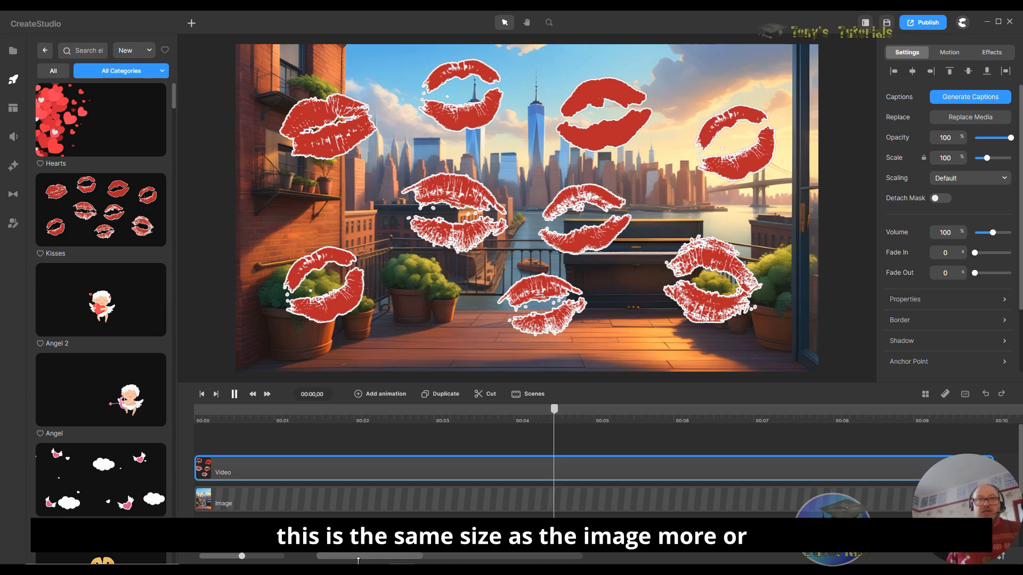
pyautogui.press('space')
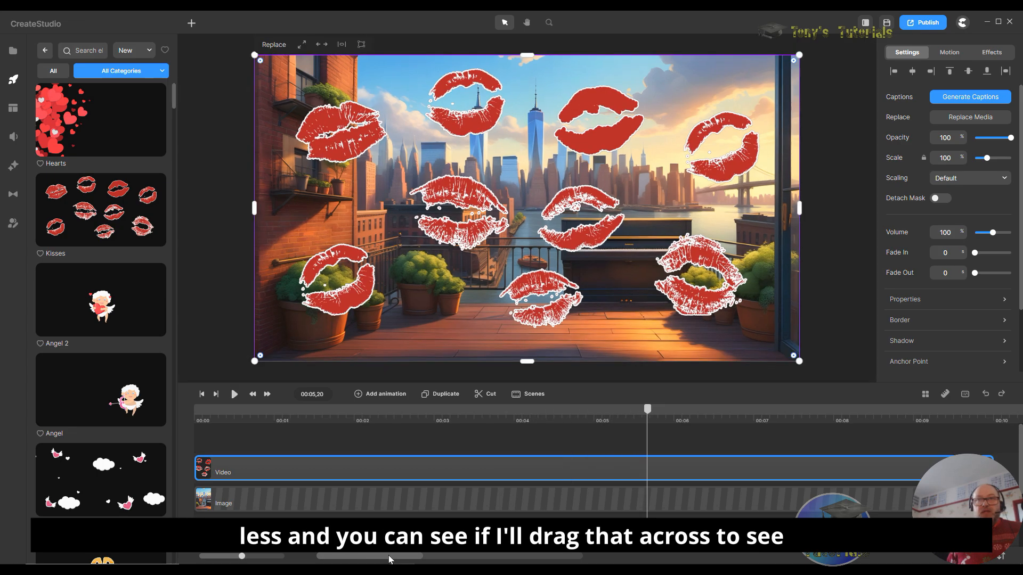
pyautogui.click(426, 558)
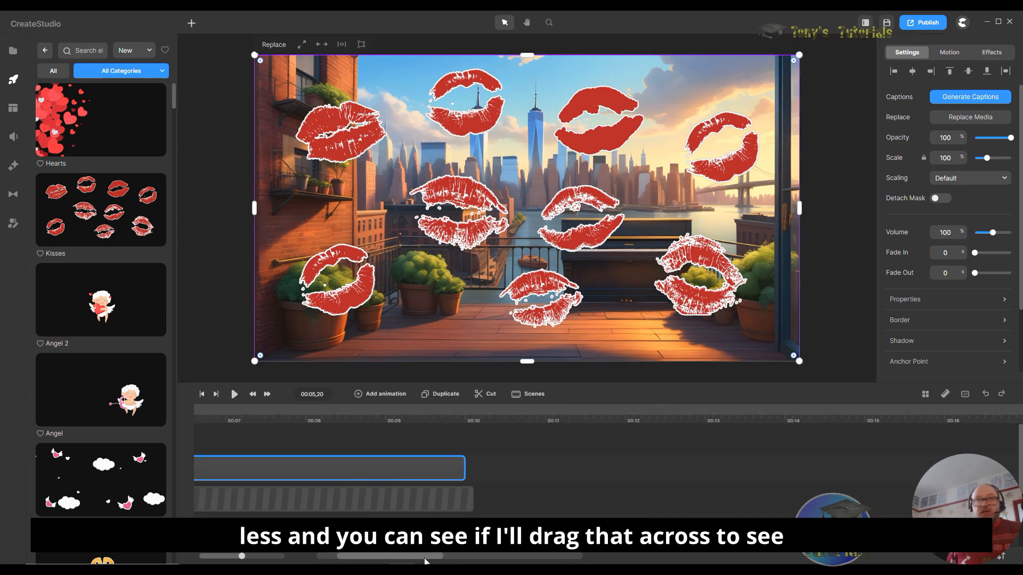
pyautogui.moveTo(425, 558); pyautogui.dragTo(406, 558)
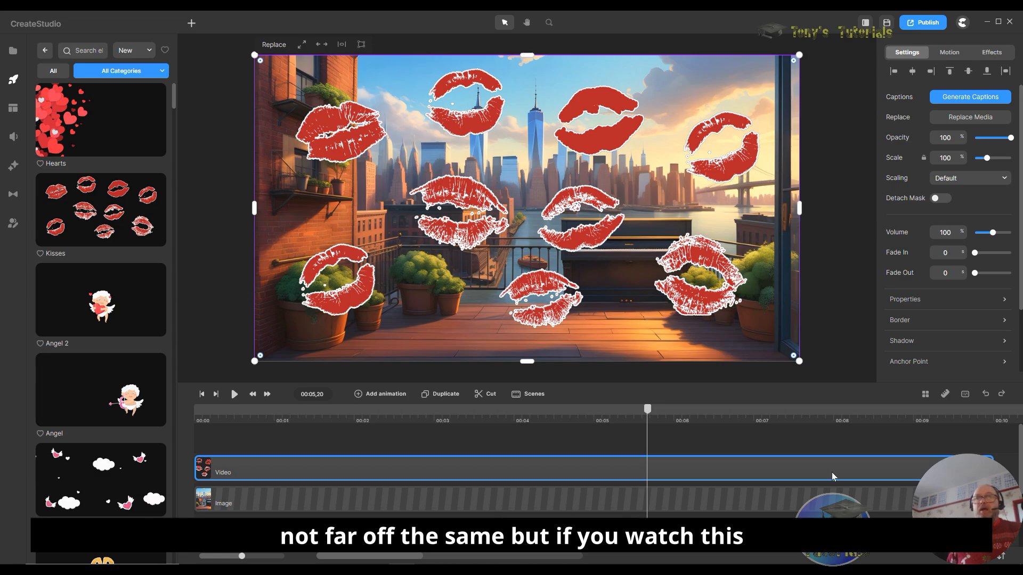
pyautogui.click(234, 394)
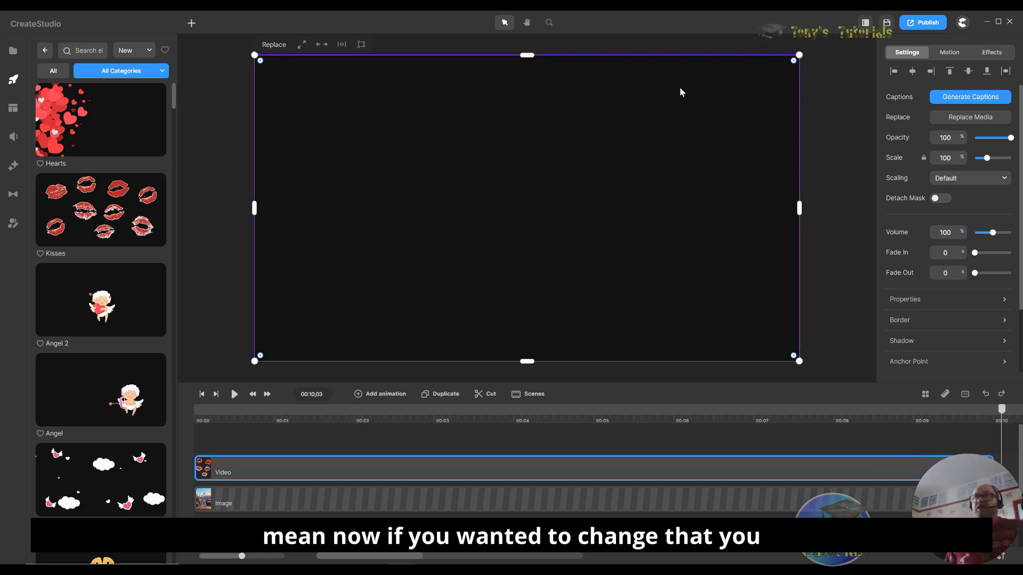
pyautogui.click(879, 419)
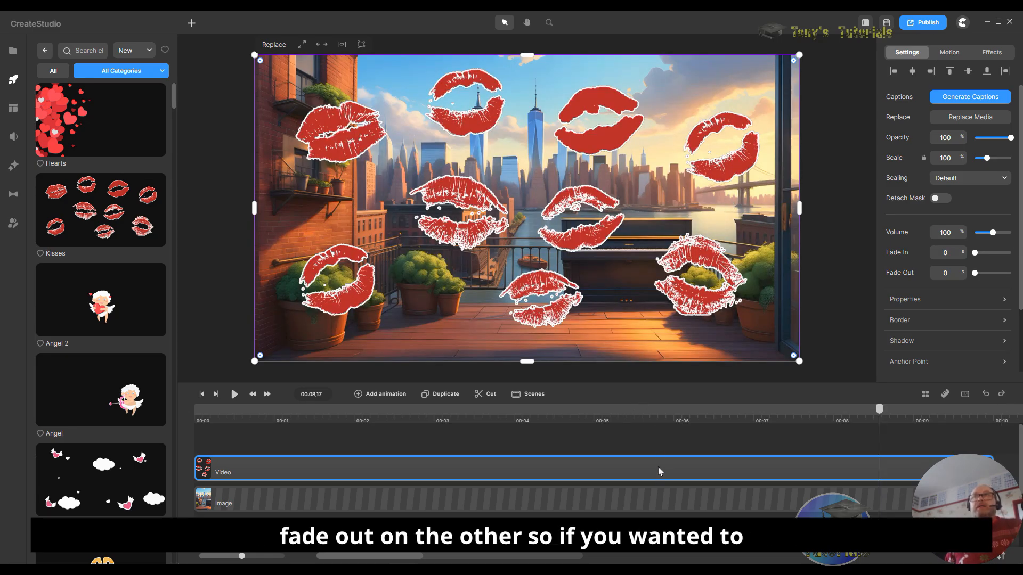
# - Scale the Kisses animation to about 23% and place it over the piano's front, then replay
pyautogui.moveTo(799, 55); pyautogui.dragTo(616, 158)
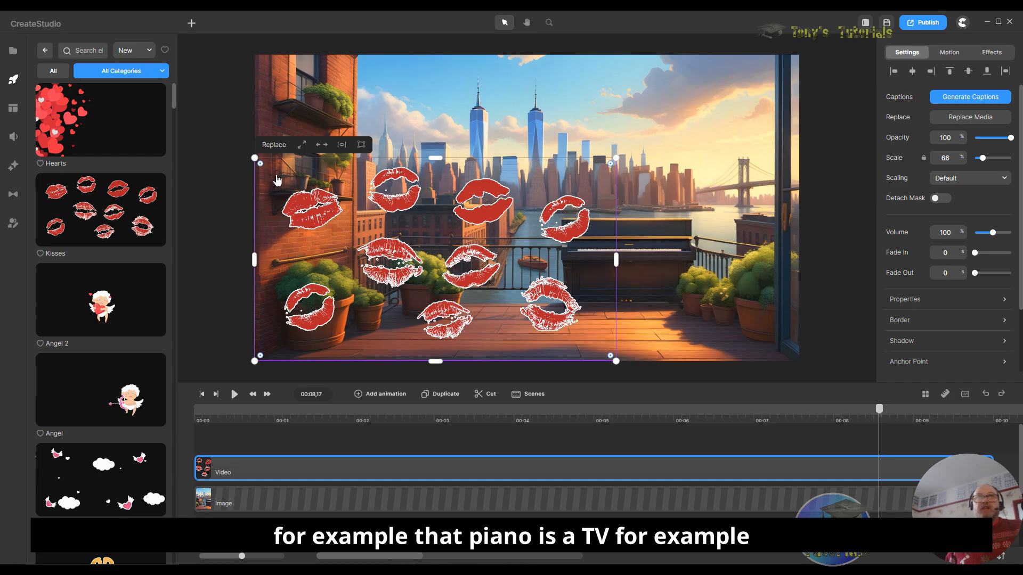
pyautogui.moveTo(255, 158); pyautogui.dragTo(430, 257)
pyautogui.moveTo(551, 314); pyautogui.dragTo(686, 278)
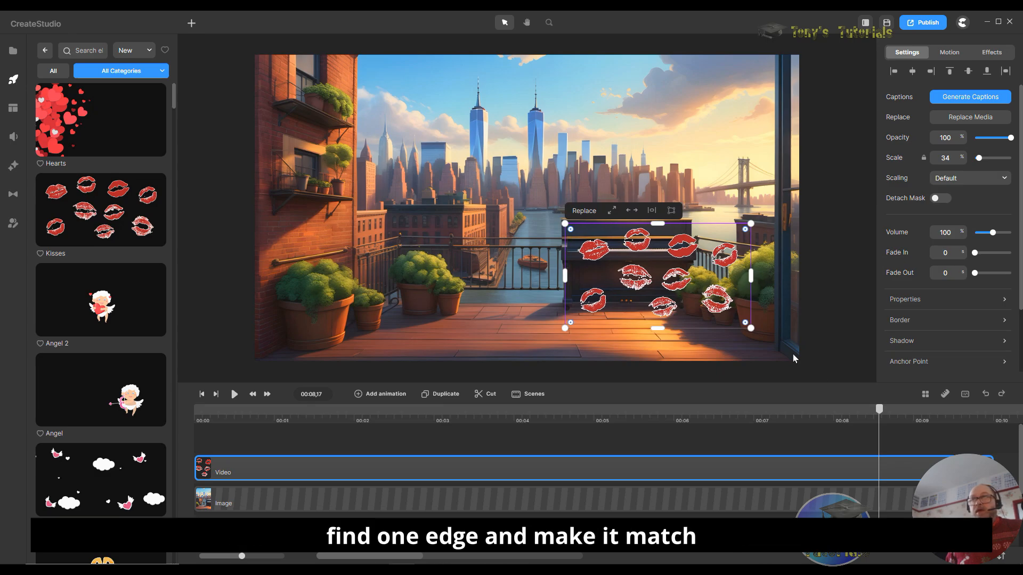
pyautogui.moveTo(750, 327); pyautogui.dragTo(672, 309)
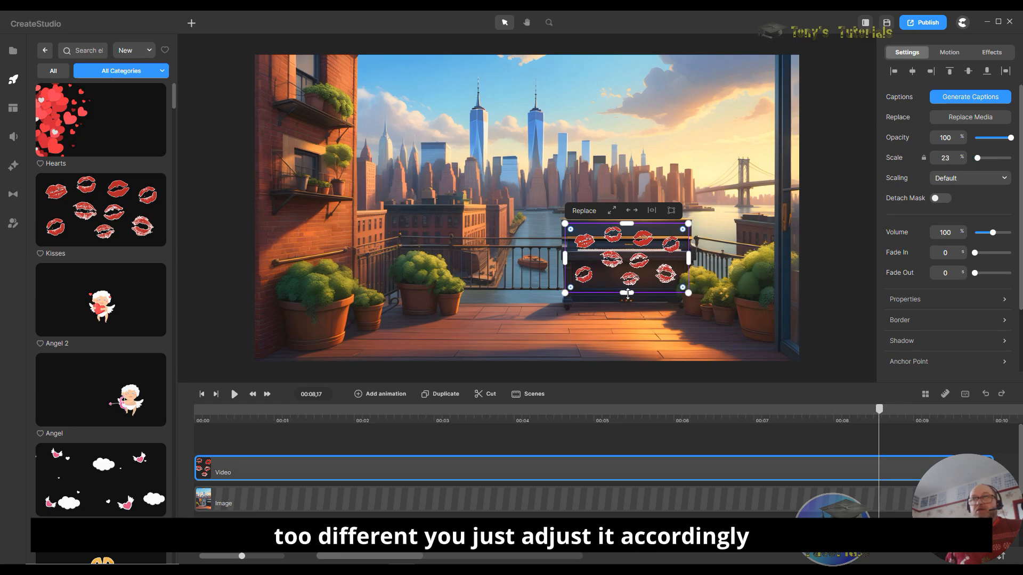
pyautogui.moveTo(628, 292); pyautogui.dragTo(627, 296)
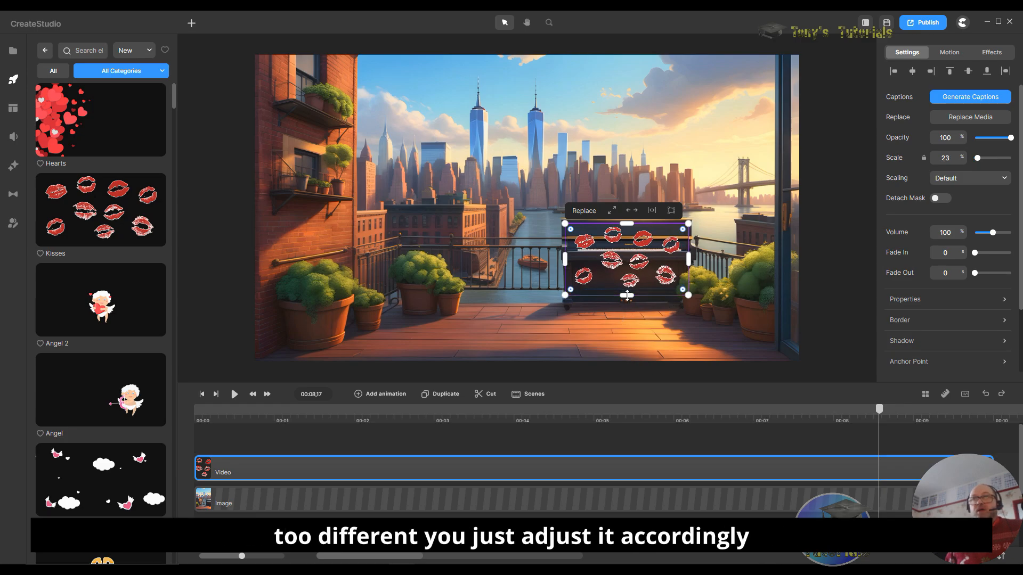
pyautogui.click(671, 351)
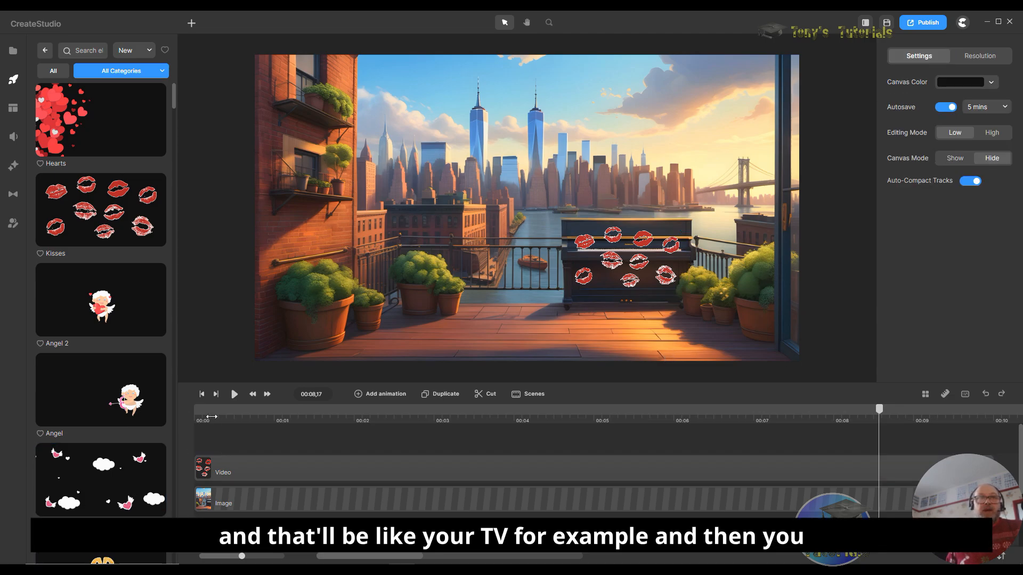
pyautogui.click(202, 395)
pyautogui.click(229, 395)
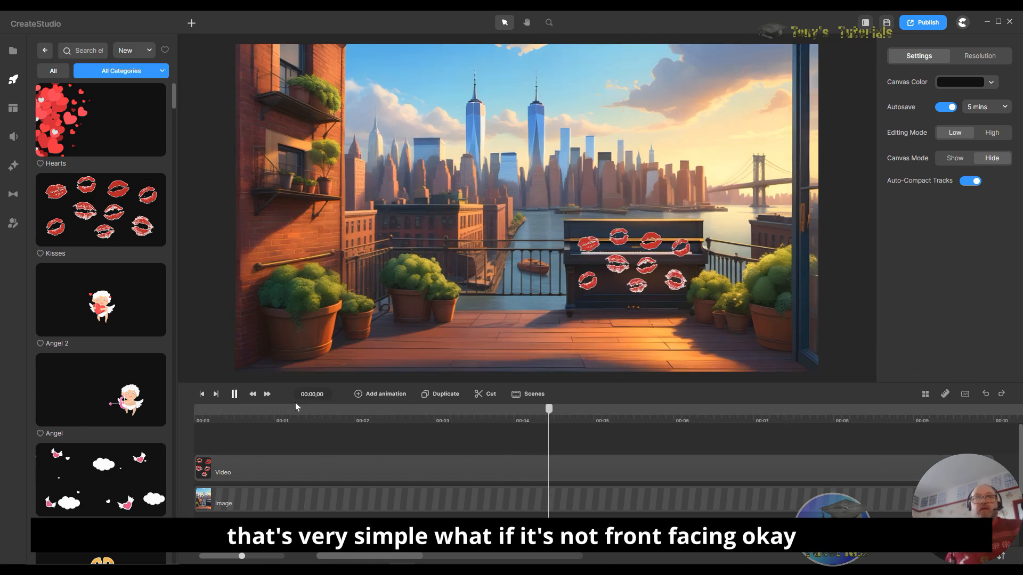
# - Enlarge the Kisses animation at the 3-second mark to about 57% scale, spreading it over the skyline and piano
pyautogui.click(203, 394)
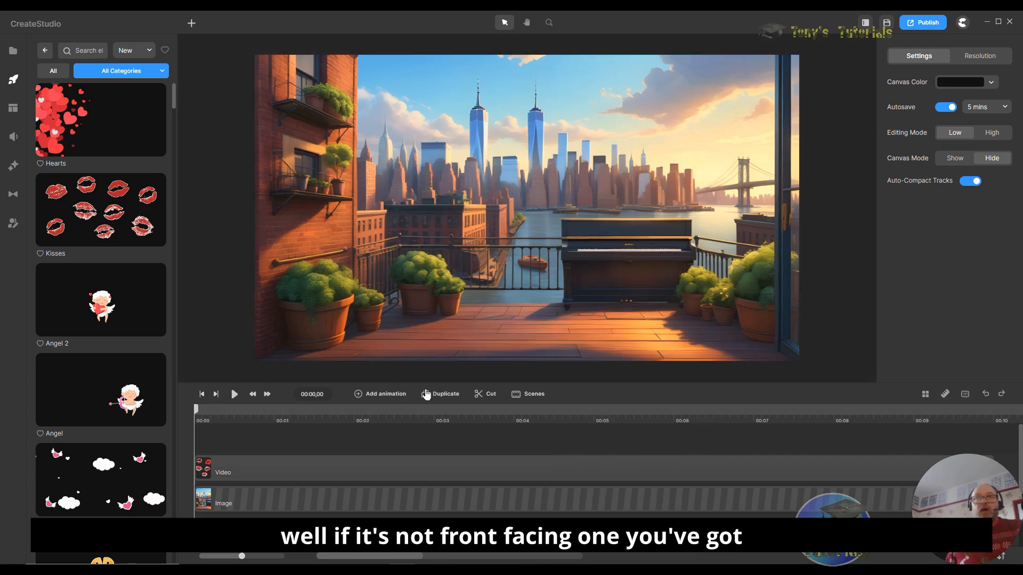
pyautogui.click(440, 418)
pyautogui.click(646, 264)
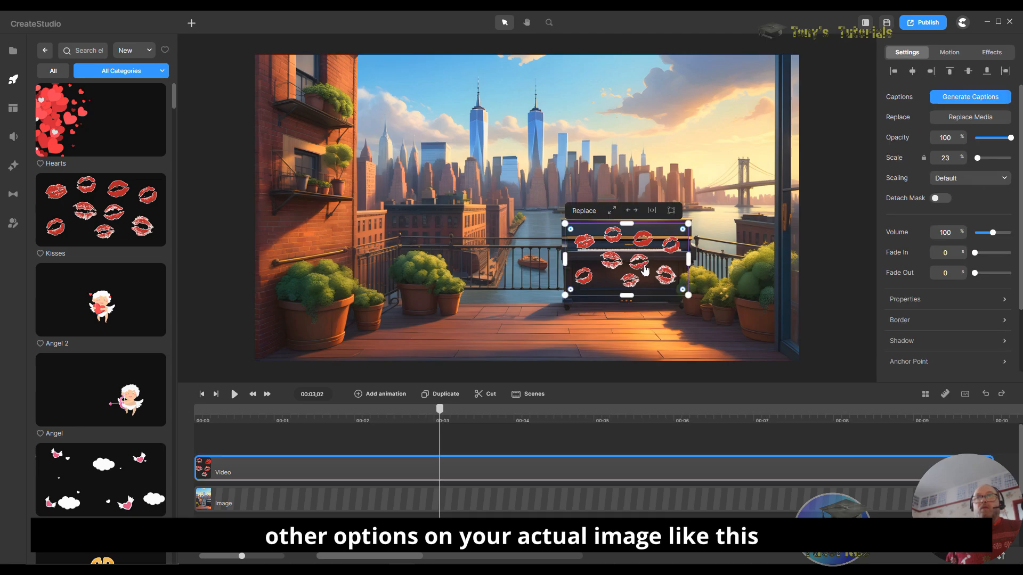
pyautogui.moveTo(565, 221); pyautogui.dragTo(349, 145)
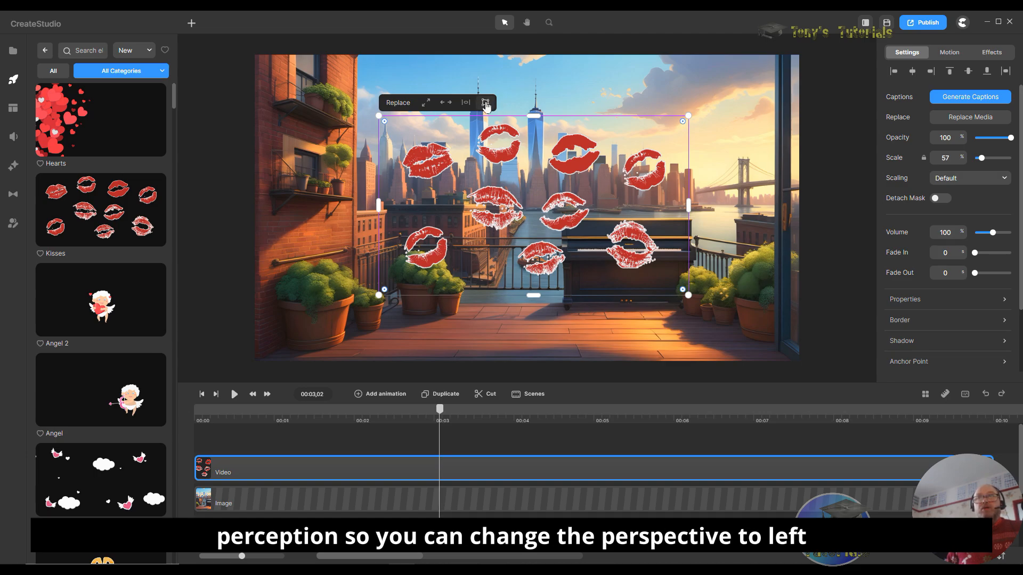
# - Try skewing the Kisses animation with the perspective tool, then undo the perspective changes
pyautogui.click(486, 103)
pyautogui.moveTo(688, 115); pyautogui.dragTo(552, 154)
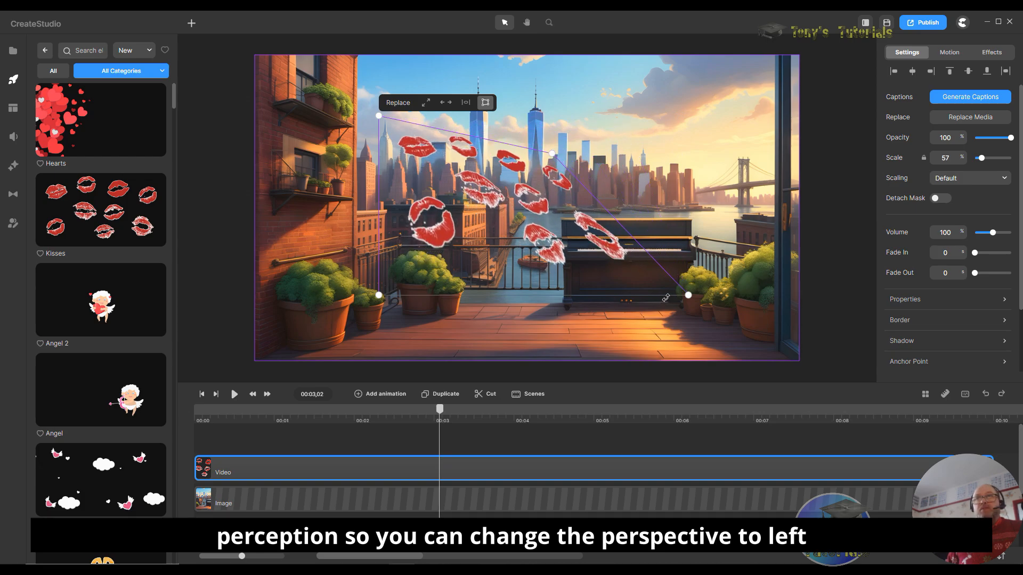
pyautogui.moveTo(689, 297); pyautogui.dragTo(558, 235)
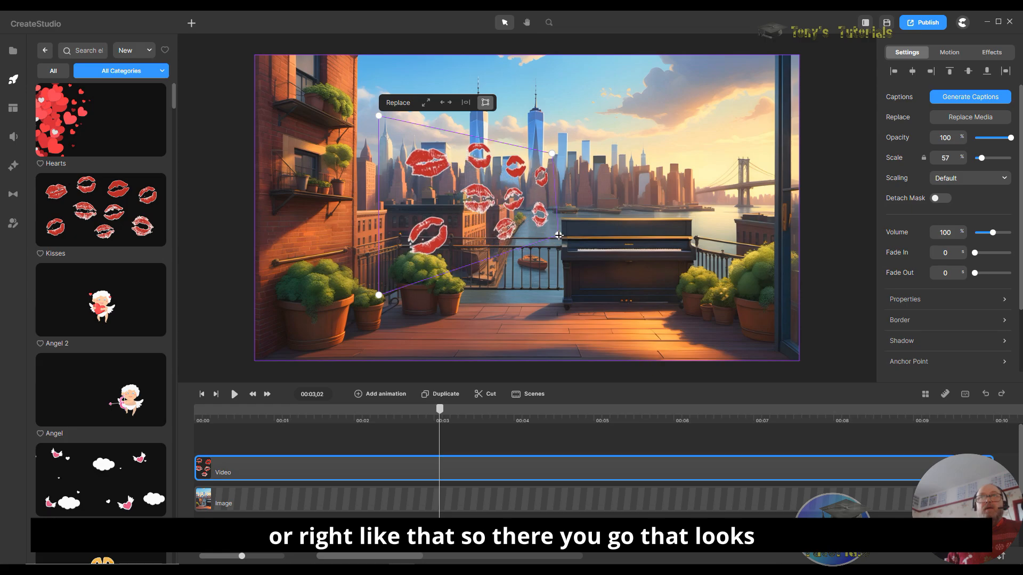
pyautogui.moveTo(379, 296); pyautogui.dragTo(457, 308)
pyautogui.moveTo(378, 116); pyautogui.dragTo(462, 112)
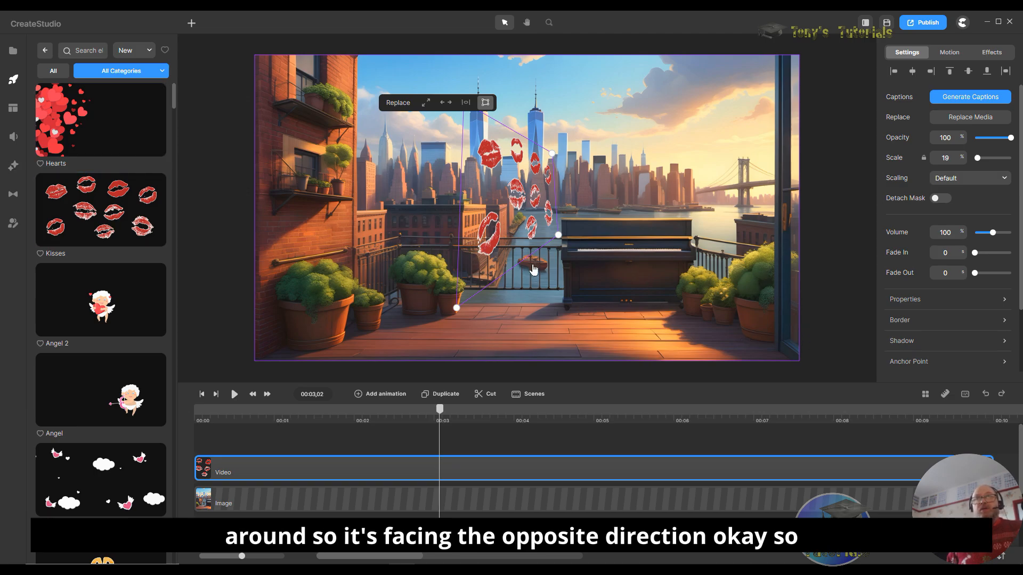
pyautogui.click(484, 105)
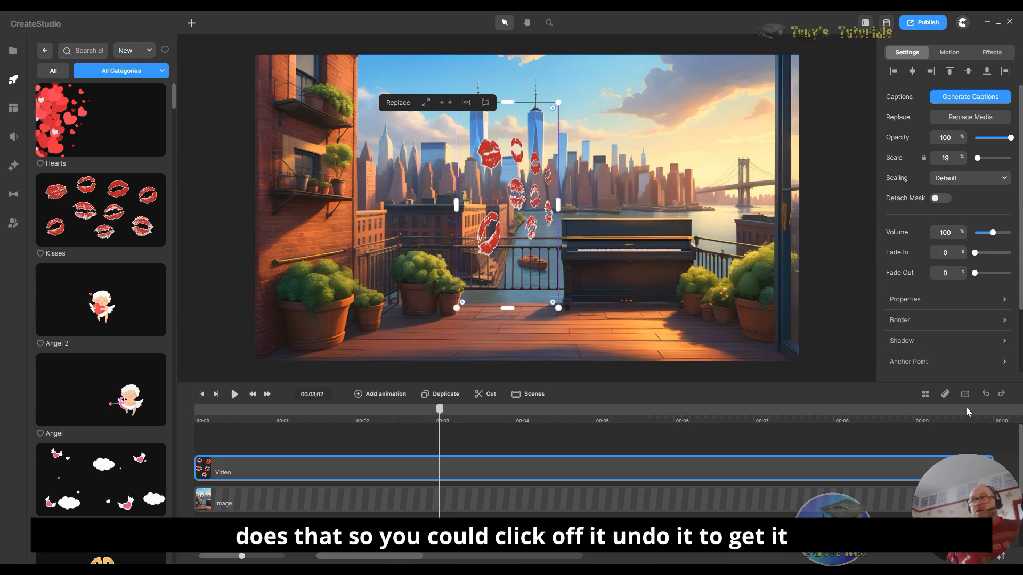
pyautogui.click(986, 394)
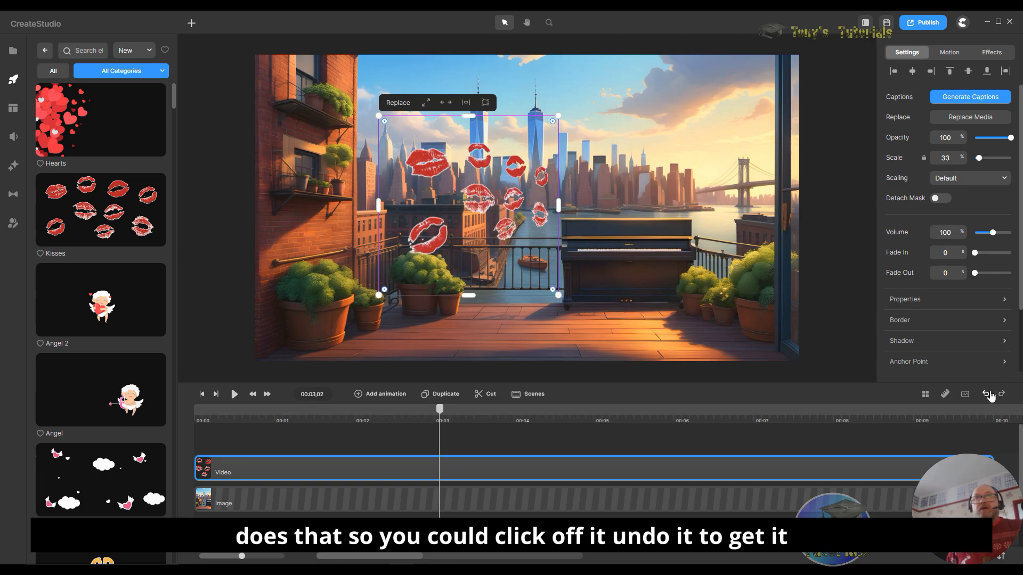
pyautogui.click(986, 394)
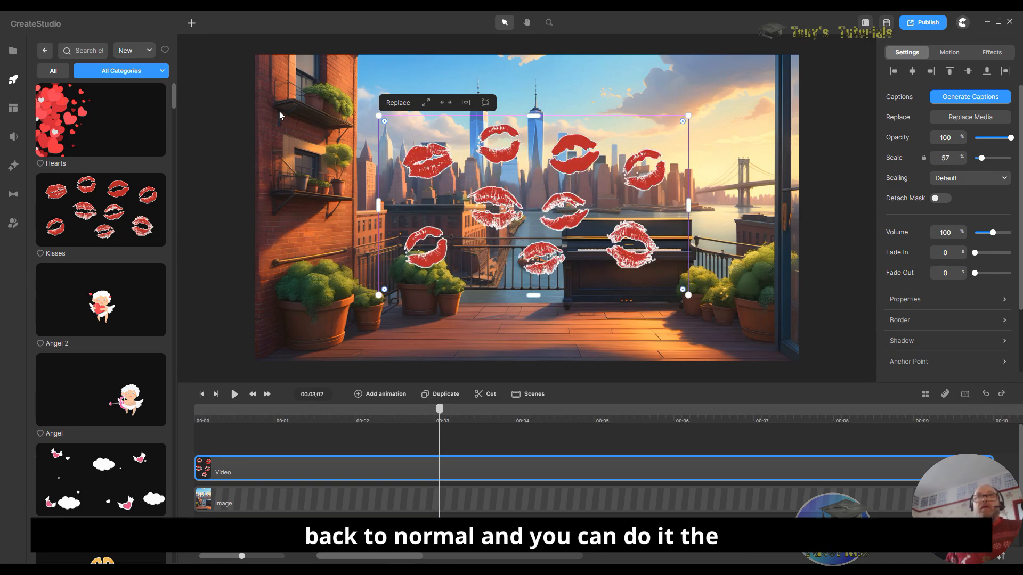
# - Apply a perspective skew to the Kisses animation, pulling its left corners inward toward the centre
pyautogui.click(488, 104)
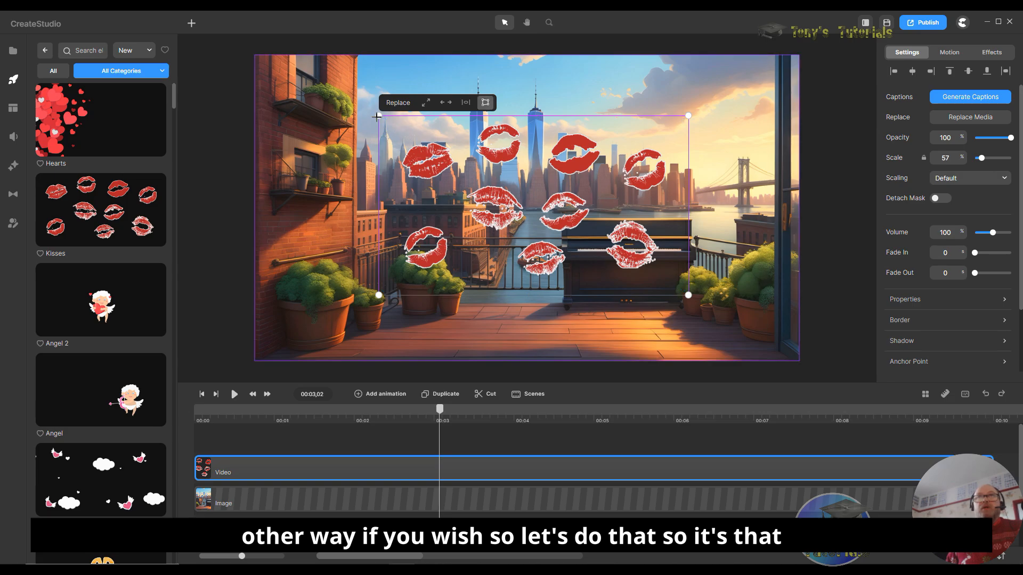
pyautogui.moveTo(377, 116); pyautogui.dragTo(525, 191)
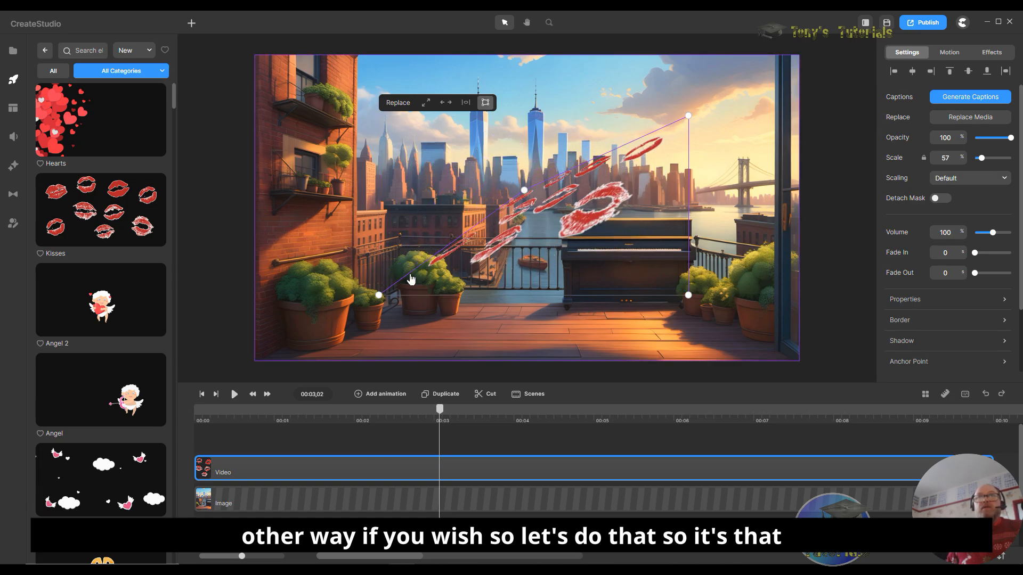
pyautogui.moveTo(399, 294); pyautogui.dragTo(521, 265)
# - Replay the skewed Kisses animation from the start, then delete its clip
pyautogui.moveTo(446, 419); pyautogui.dragTo(187, 409)
pyautogui.click(234, 394)
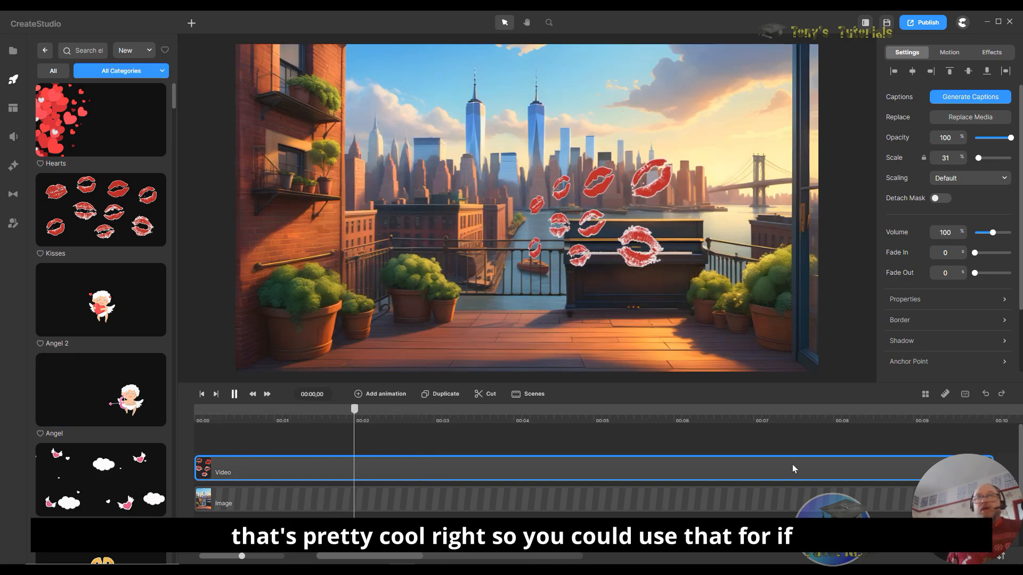
pyautogui.click(234, 394)
pyautogui.rightClick(484, 468)
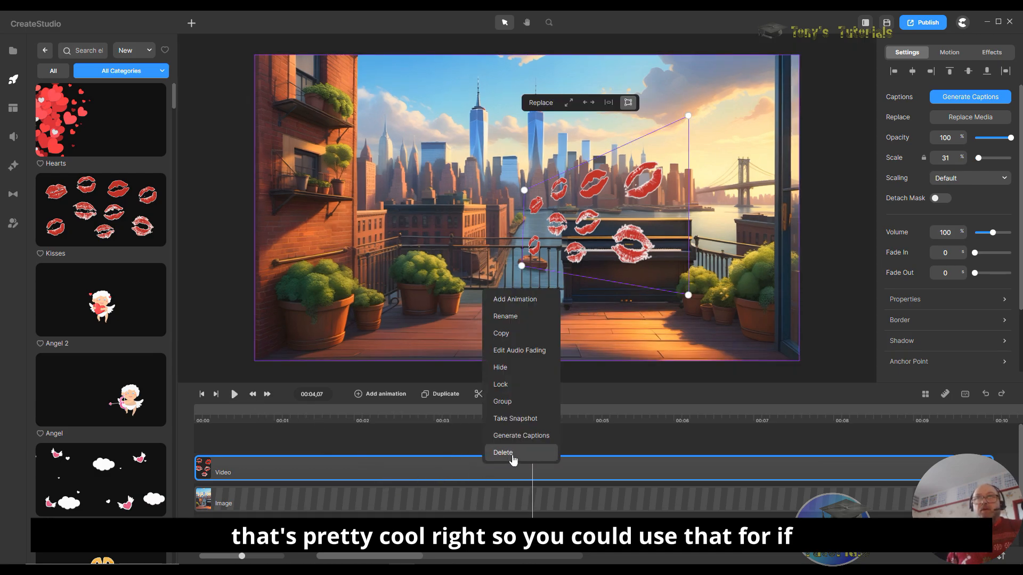
pyautogui.click(503, 453)
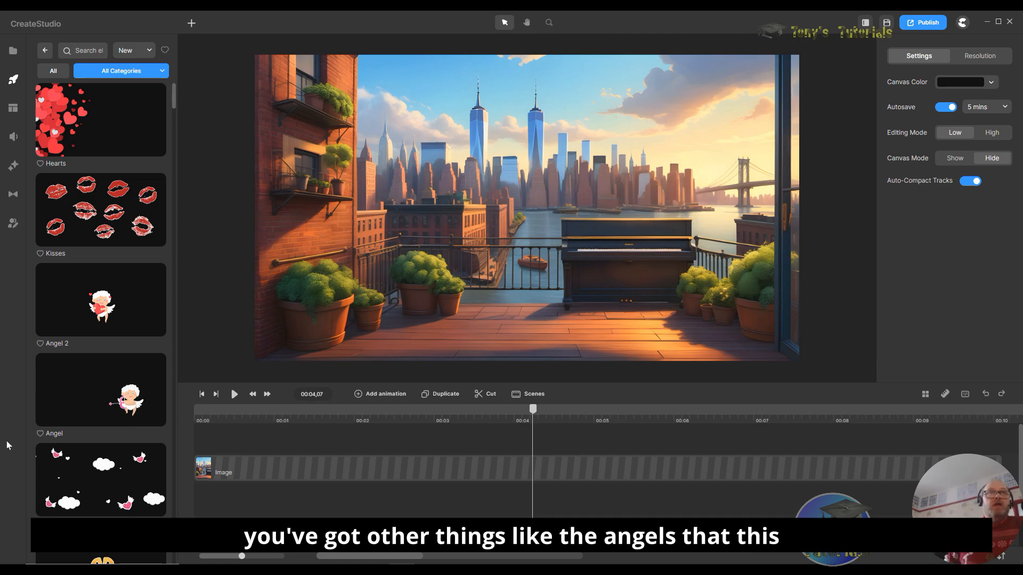
# - Add the Angel 2 animation to the scene, move its clip to the timeline start, and preview it
pyautogui.moveTo(122, 314); pyautogui.dragTo(603, 260)
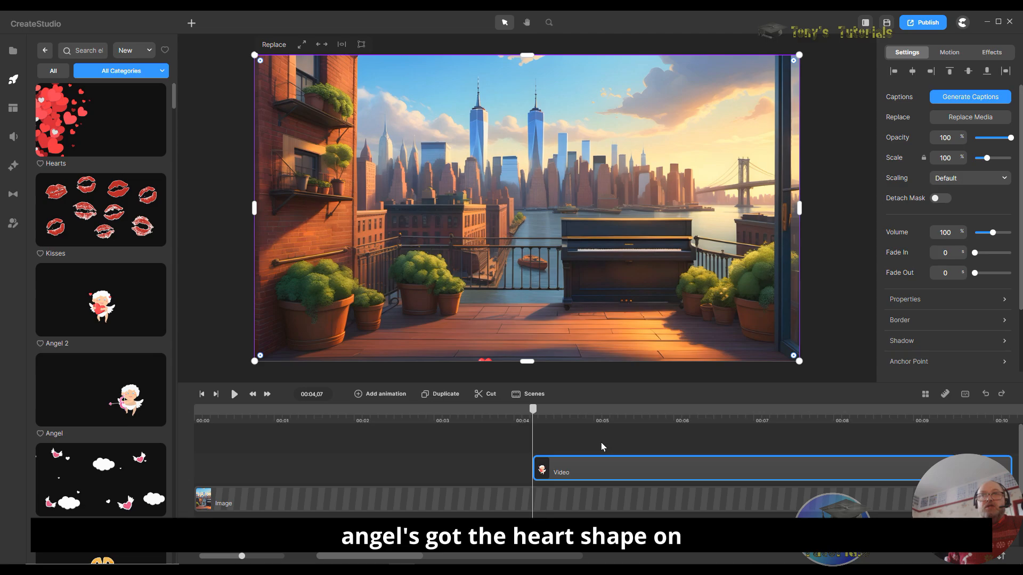
pyautogui.moveTo(650, 470); pyautogui.dragTo(299, 471)
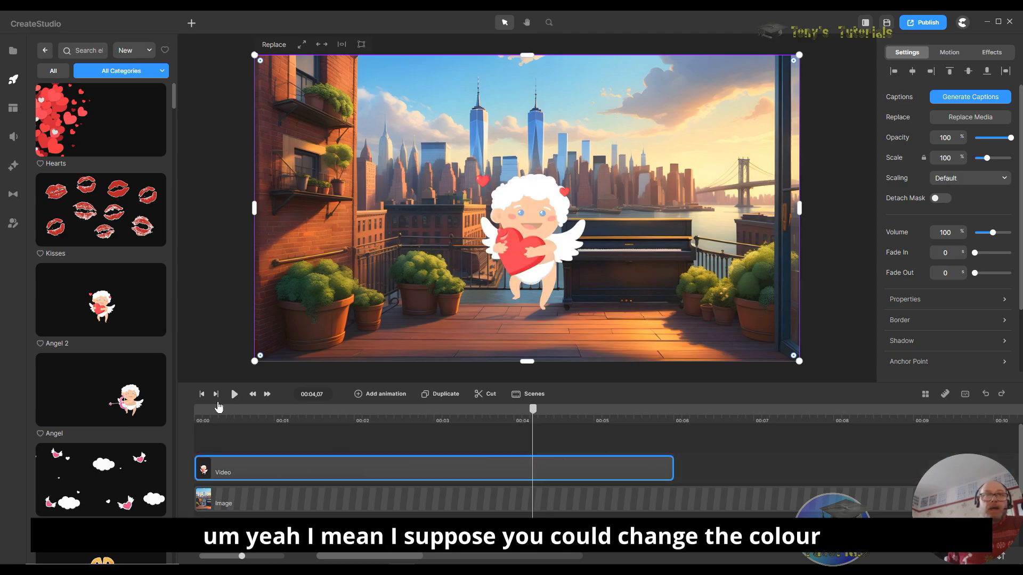
pyautogui.click(203, 395)
pyautogui.click(234, 394)
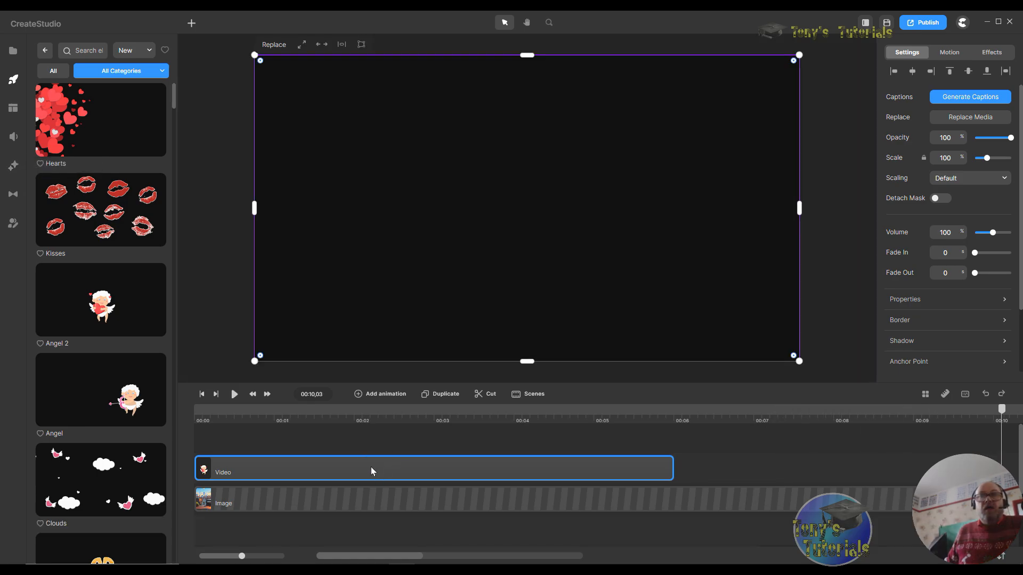
# - Shift the Angel 2 clip slightly later on the timeline, then delete it
pyautogui.click(434, 422)
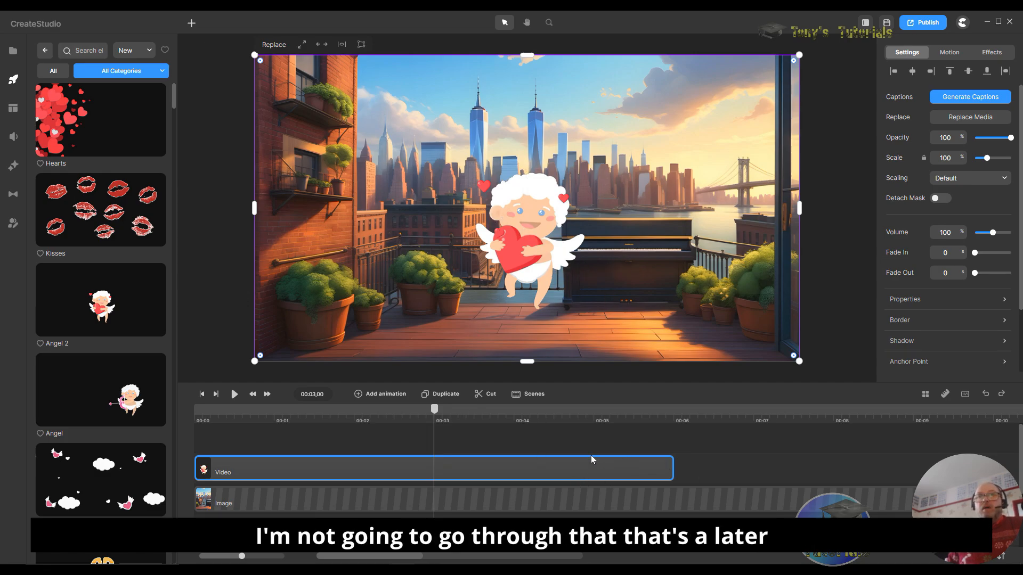
pyautogui.moveTo(589, 473); pyautogui.dragTo(623, 472)
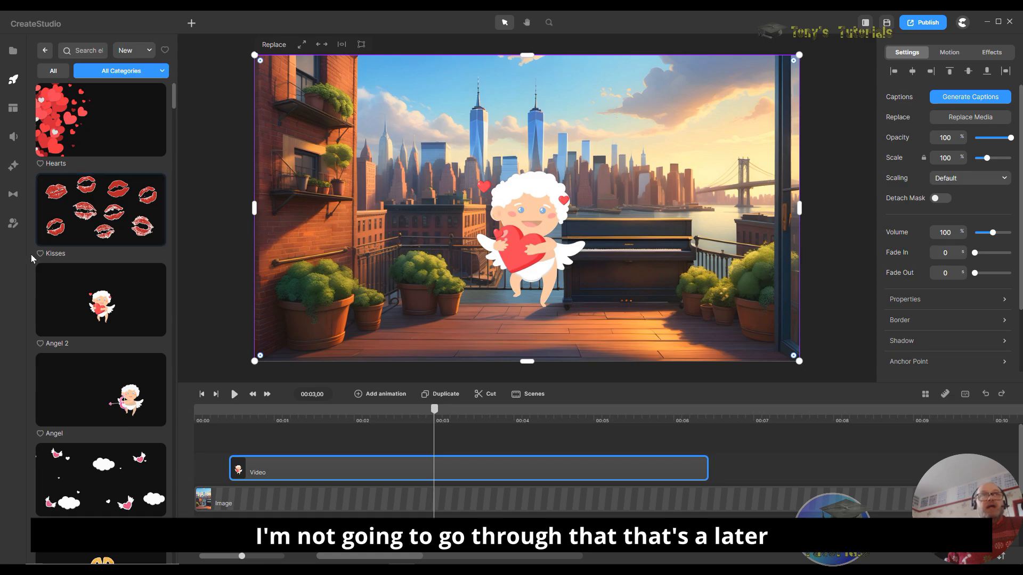
pyautogui.rightClick(541, 472)
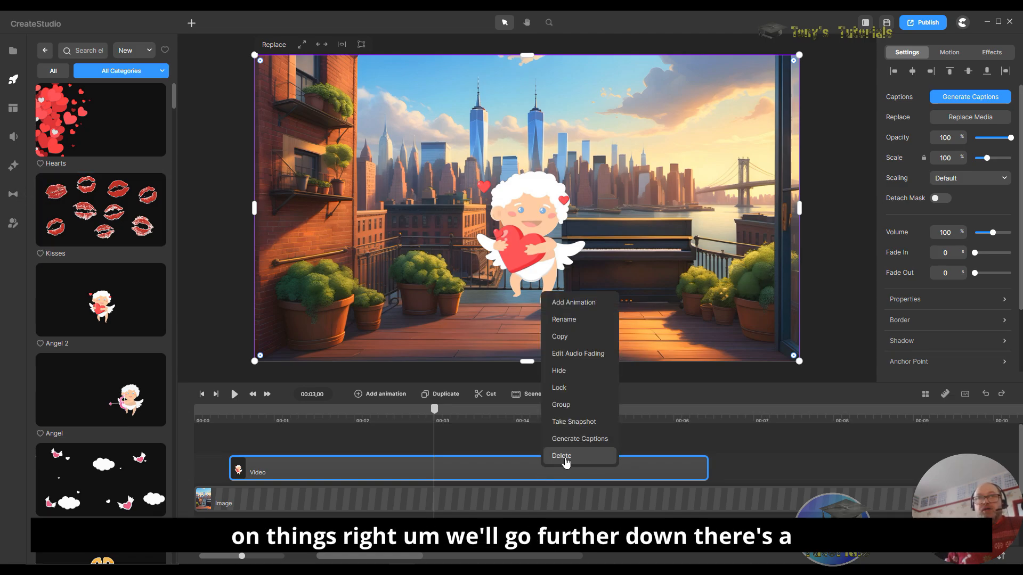
pyautogui.click(562, 457)
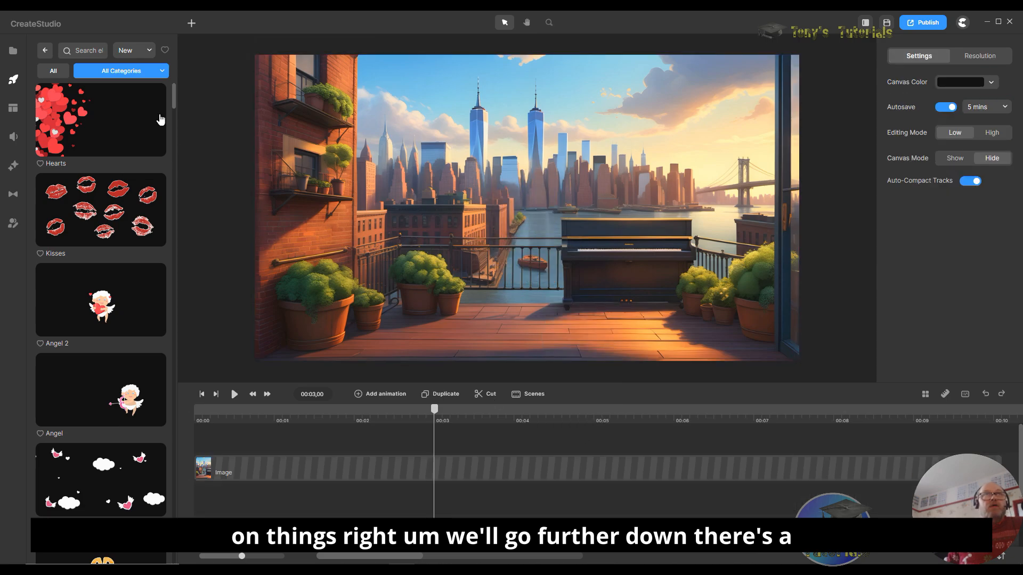
# - Add the Rings animation from further down the library and move its clip near the timeline start
pyautogui.moveTo(173, 95); pyautogui.dragTo(180, 149)
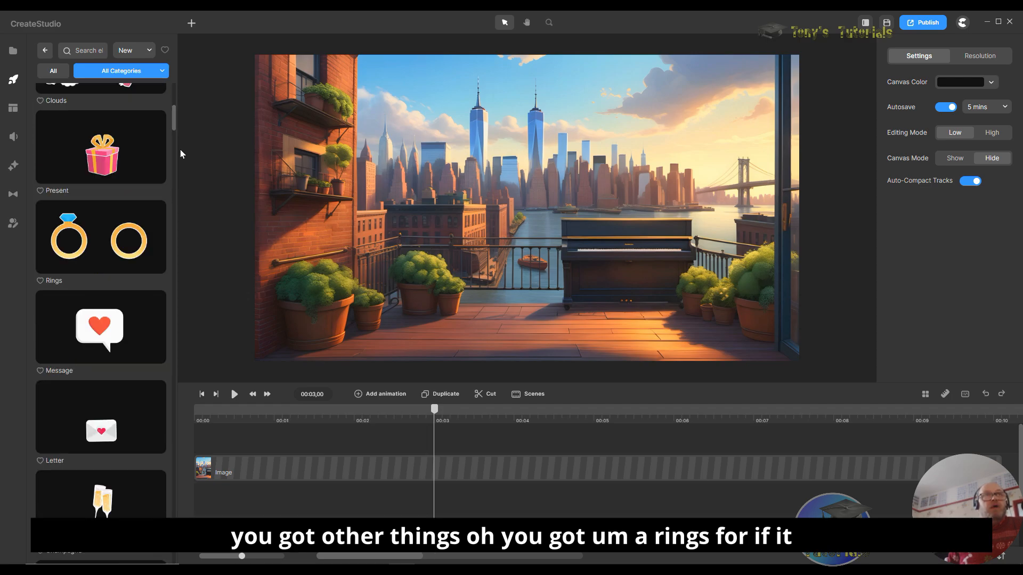
pyautogui.moveTo(109, 241); pyautogui.dragTo(533, 213)
pyautogui.moveTo(666, 471); pyautogui.dragTo(475, 477)
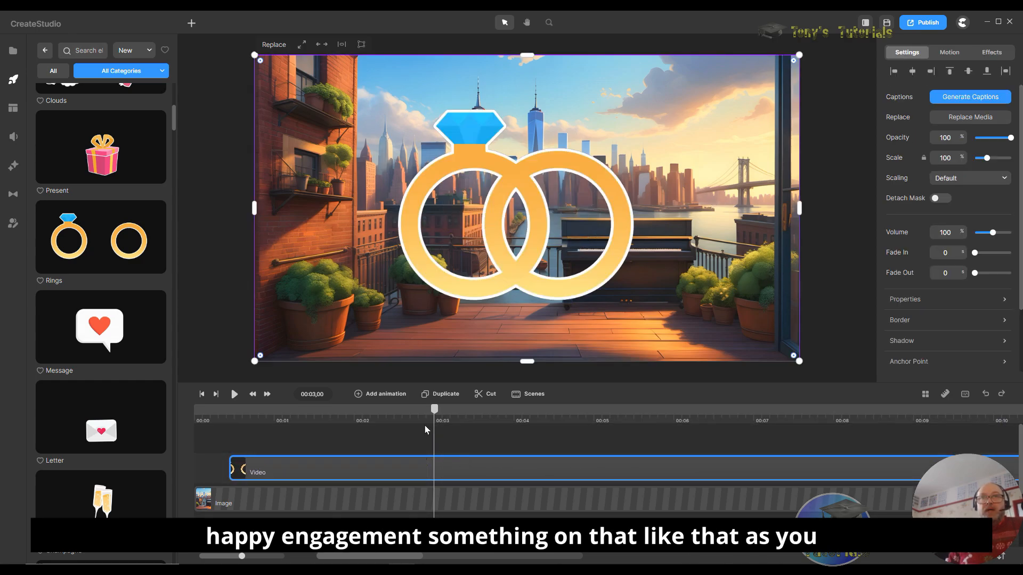
# - Scrub the timeline to about 8 seconds and delete the Rings clip
pyautogui.moveTo(434, 413); pyautogui.dragTo(851, 446)
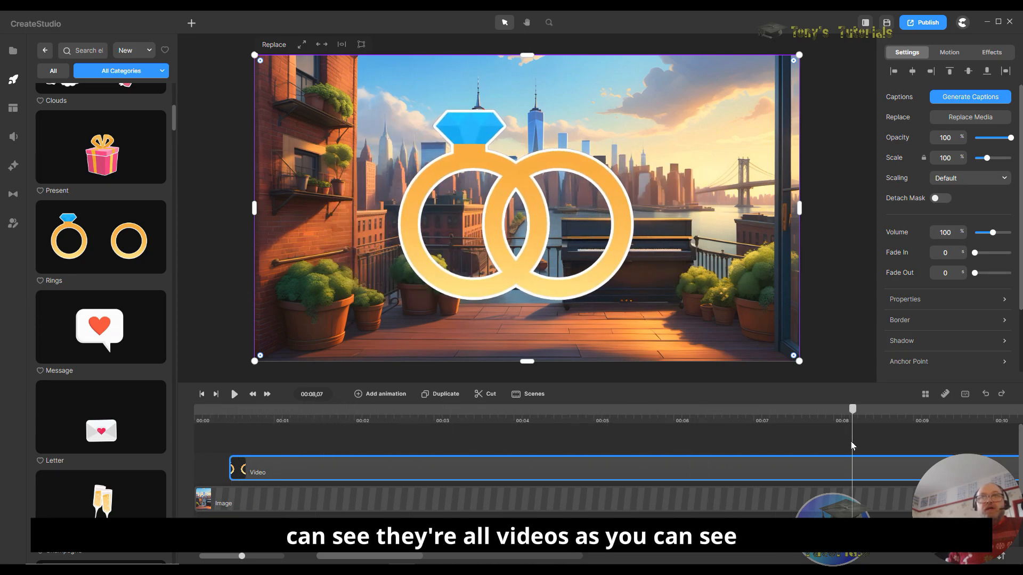
pyautogui.rightClick(388, 465)
pyautogui.click(404, 457)
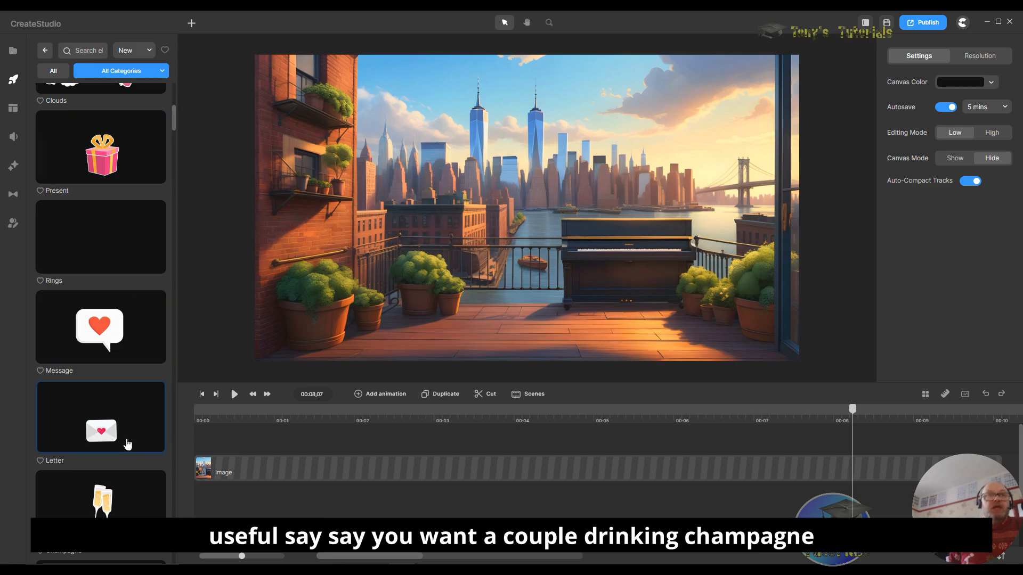
# - Add the champagne glasses animation, move its clip to the timeline start, and play it from the beginning
pyautogui.moveTo(102, 498); pyautogui.dragTo(610, 222)
pyautogui.moveTo(904, 467); pyautogui.dragTo(247, 458)
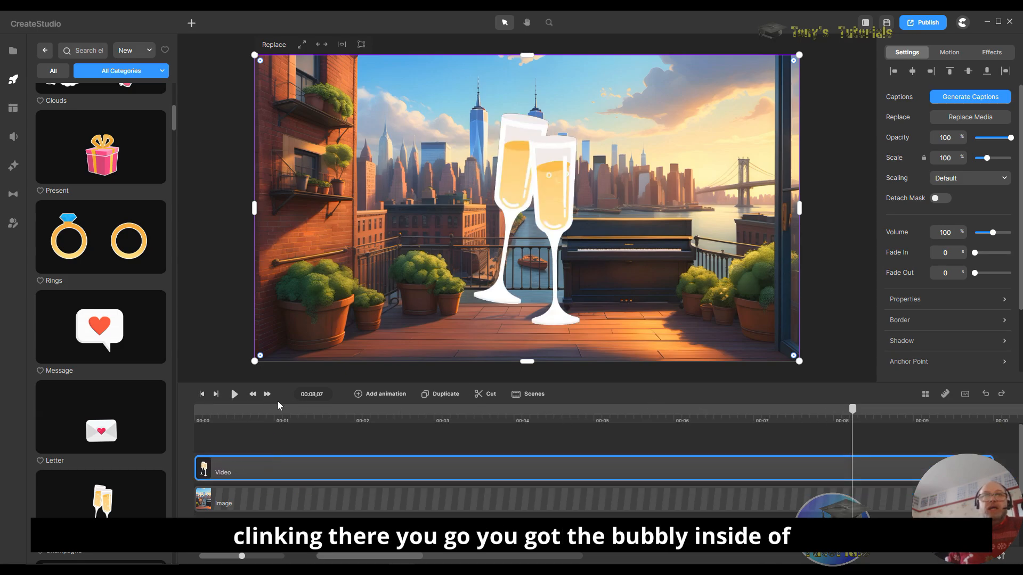
pyautogui.click(208, 396)
pyautogui.click(234, 394)
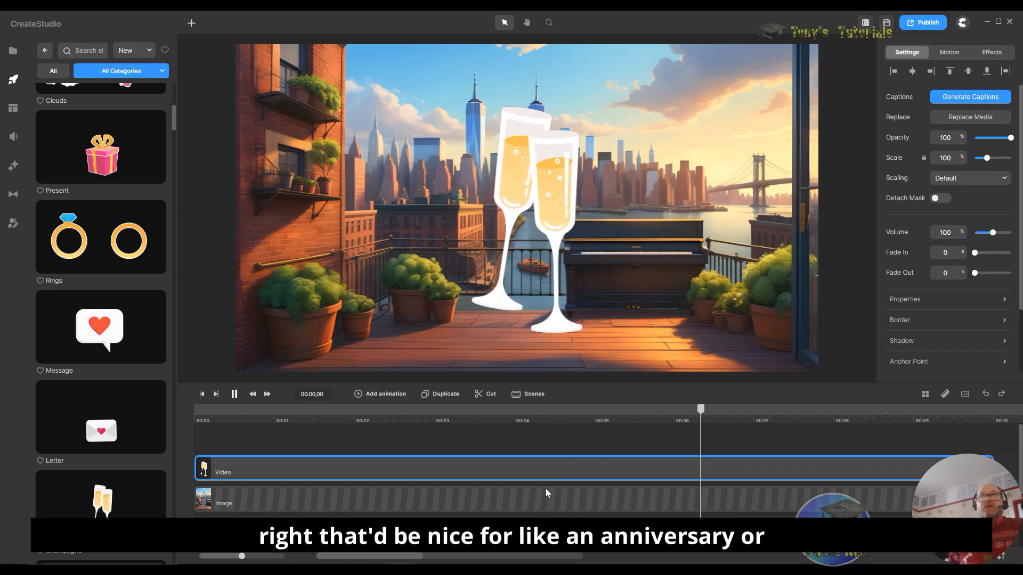
# - Stop playback and delete the champagne glasses clip
pyautogui.click(570, 196)
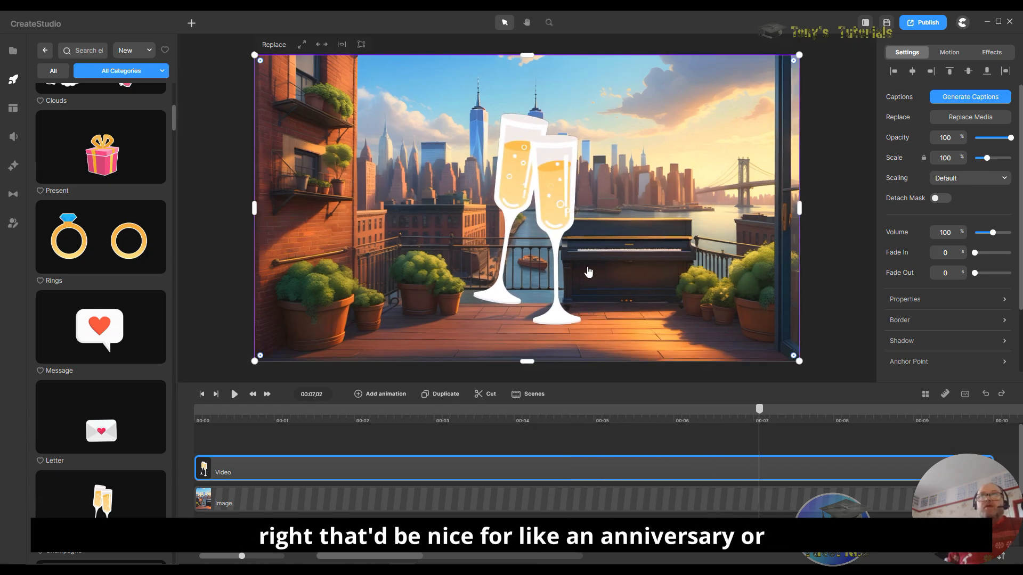
pyautogui.rightClick(411, 471)
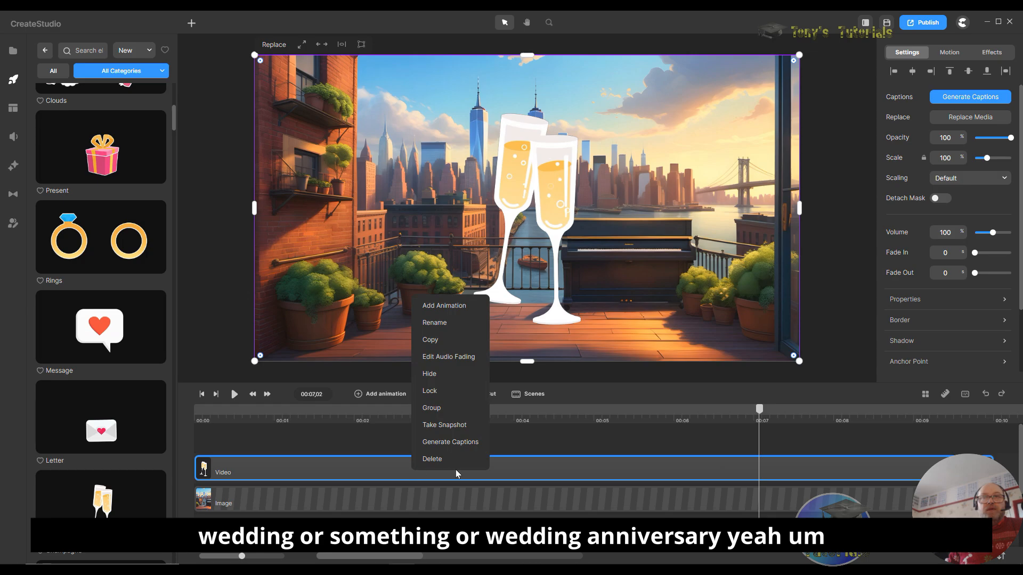
pyautogui.click(454, 468)
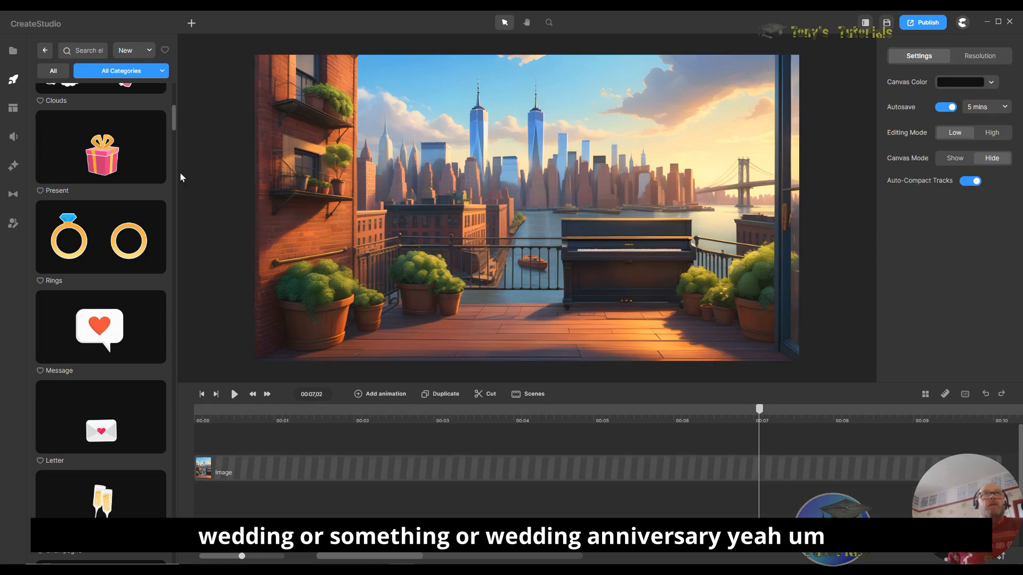
# - Add the Chef hat animation, move its clip near the timeline start, and preview it
pyautogui.moveTo(173, 121); pyautogui.dragTo(171, 203)
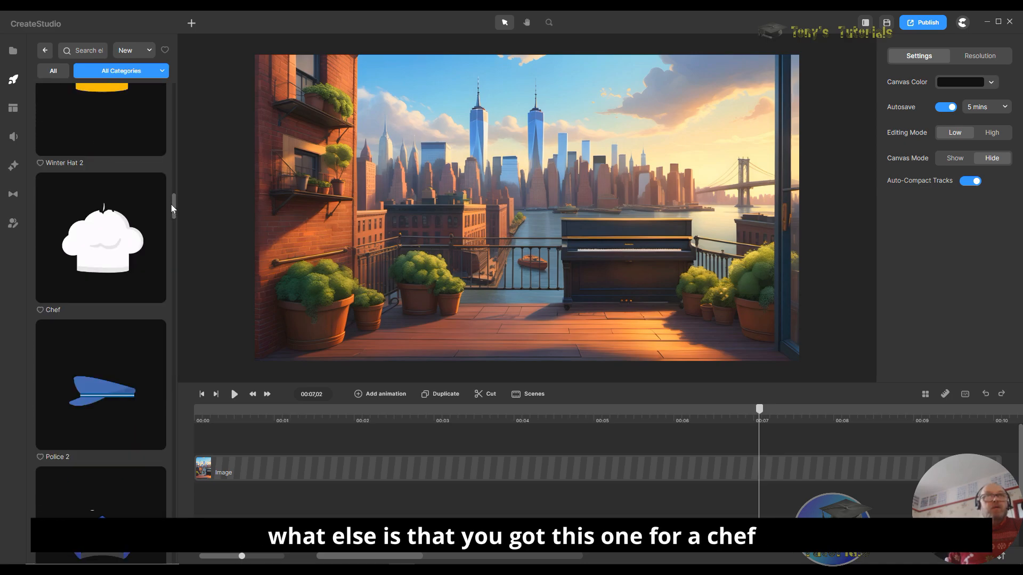
pyautogui.click(92, 248)
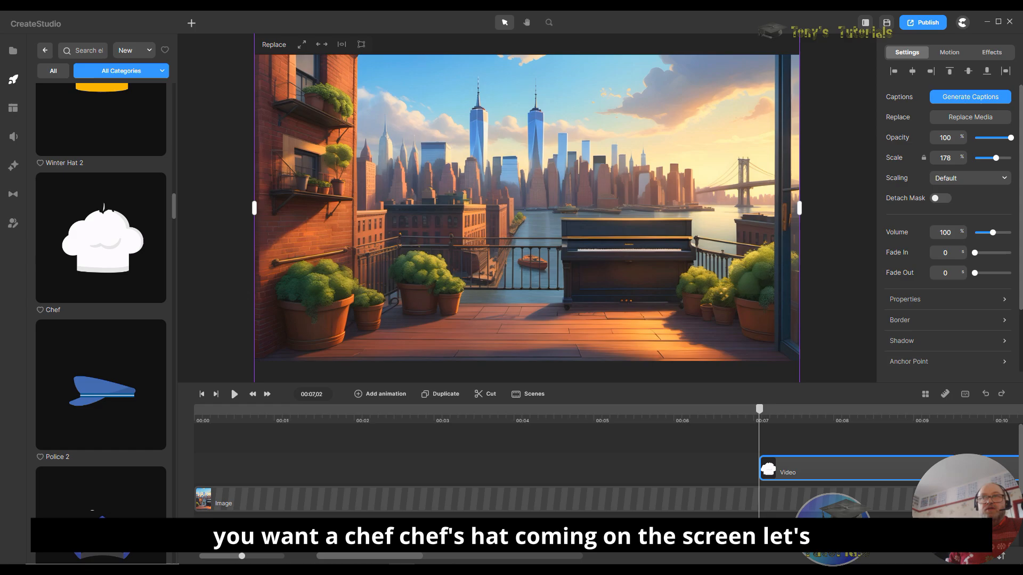
pyautogui.moveTo(807, 468); pyautogui.dragTo(294, 471)
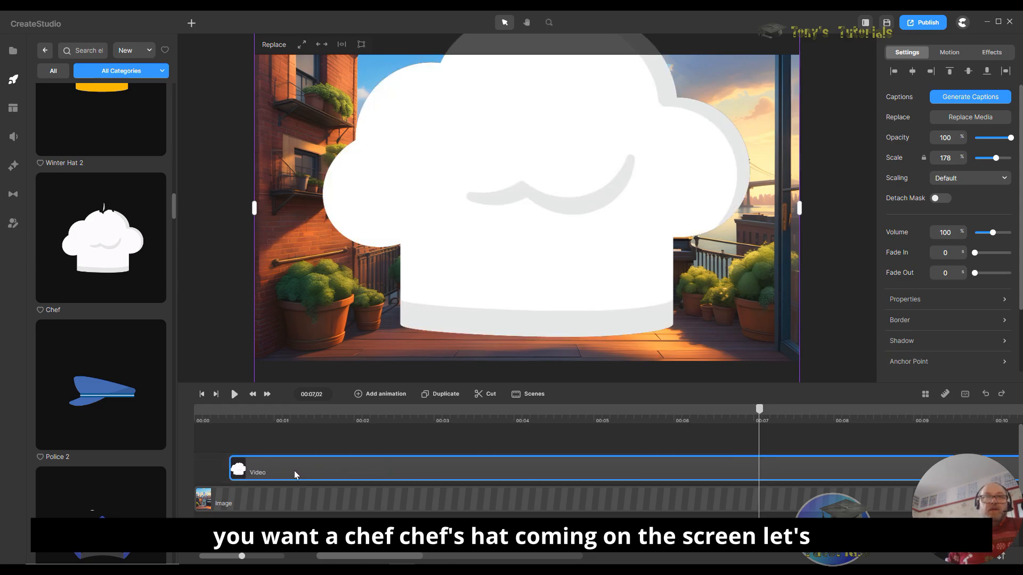
pyautogui.click(202, 394)
pyautogui.click(234, 395)
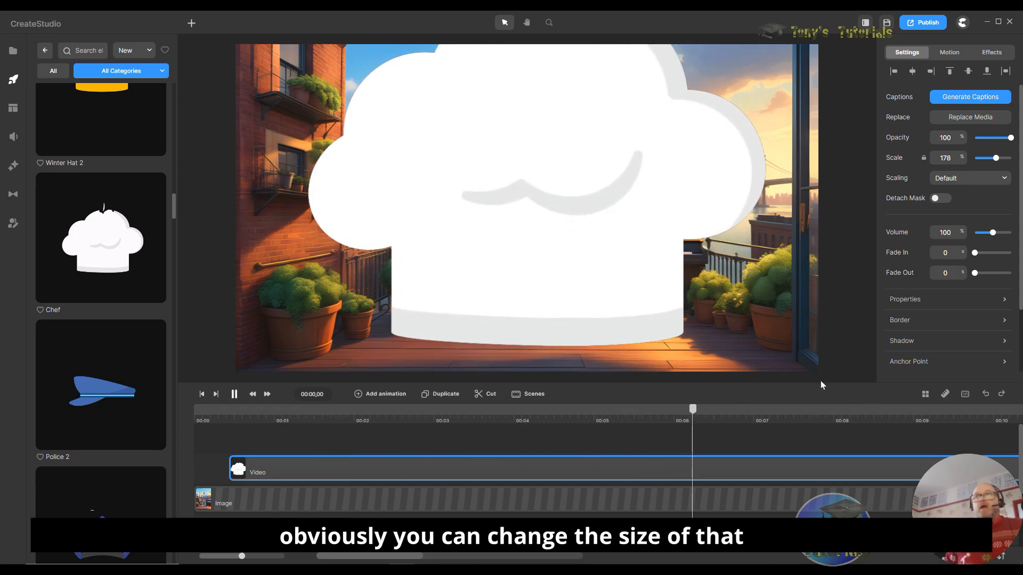
pyautogui.click(626, 241)
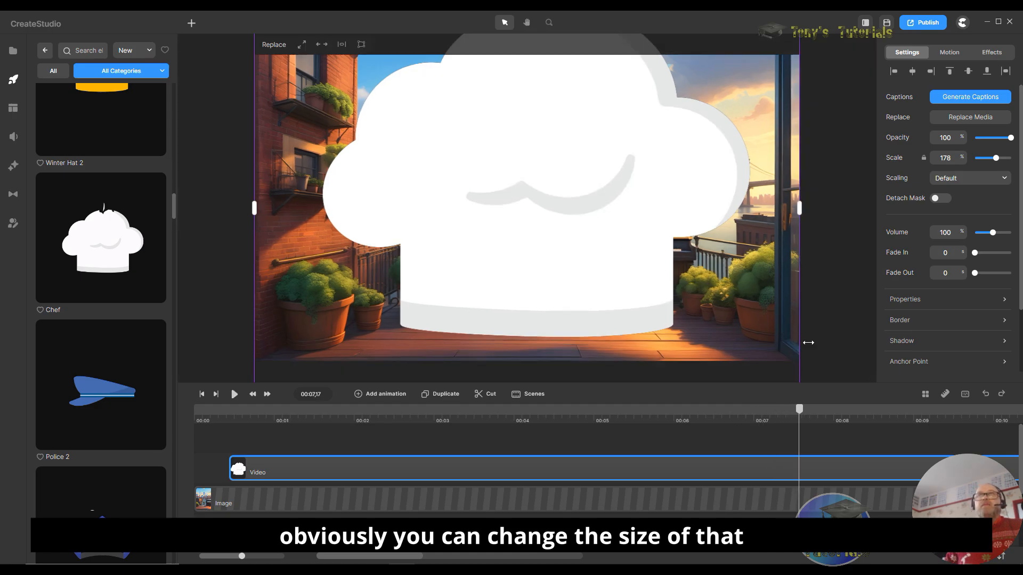
# - Scale the chef hat down to about 69% and position it above the piano in the balcony scene
pyautogui.moveTo(642, 271); pyautogui.dragTo(582, 135)
pyautogui.moveTo(740, 343); pyautogui.dragTo(511, 117)
pyautogui.moveTo(423, 91); pyautogui.dragTo(604, 297)
pyautogui.moveTo(679, 320); pyautogui.dragTo(471, 205)
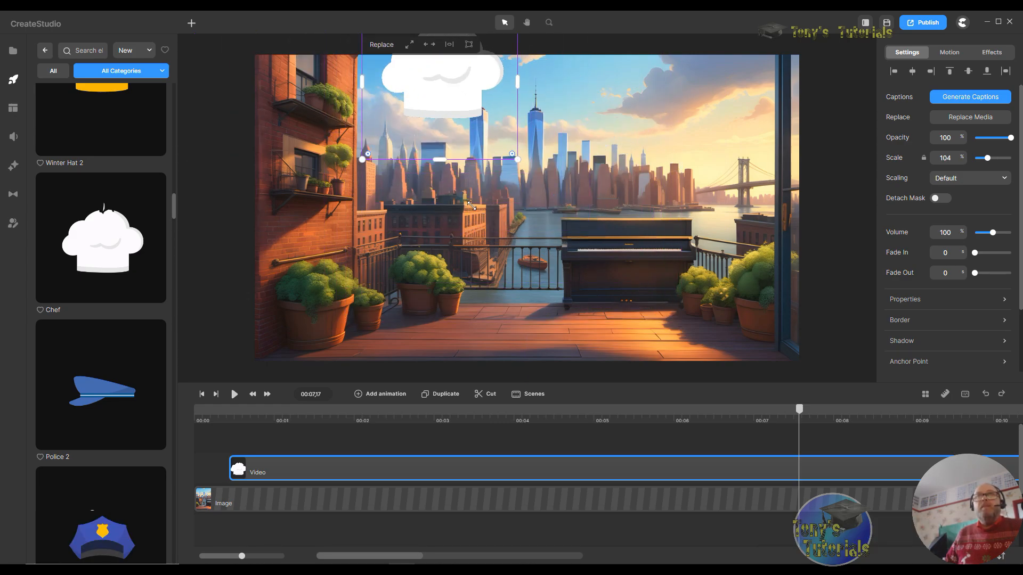
pyautogui.moveTo(444, 140); pyautogui.dragTo(554, 199)
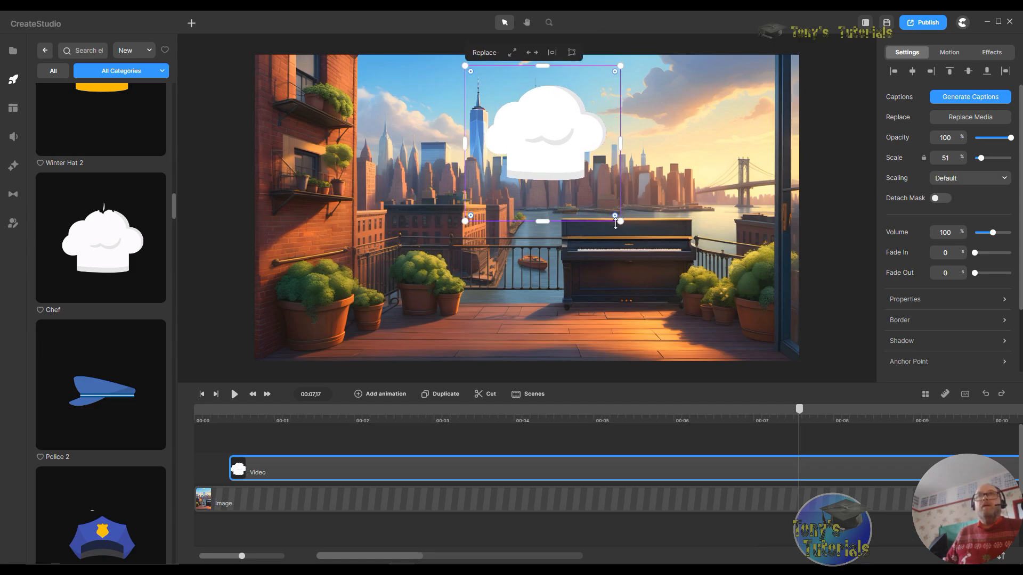
pyautogui.moveTo(621, 222); pyautogui.dragTo(559, 222)
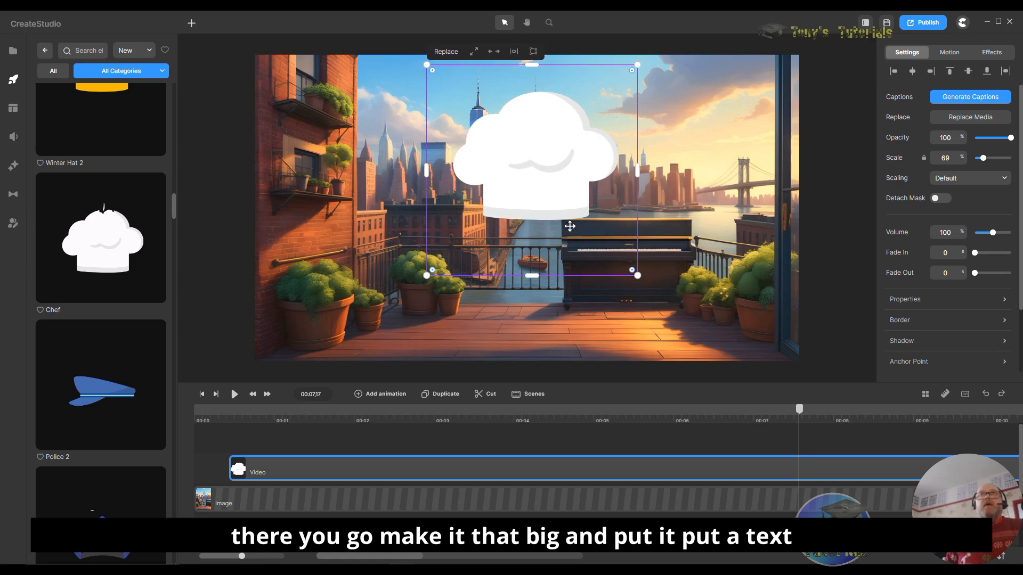
# - Add a text element below the chef hat reading "The Manhattan Chef!"
pyautogui.click(191, 24)
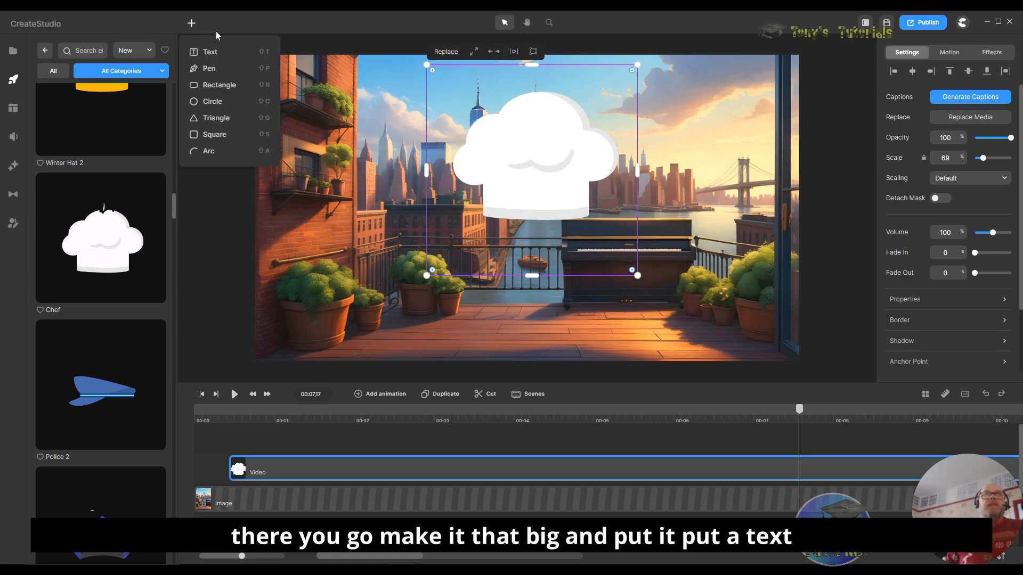
pyautogui.click(211, 51)
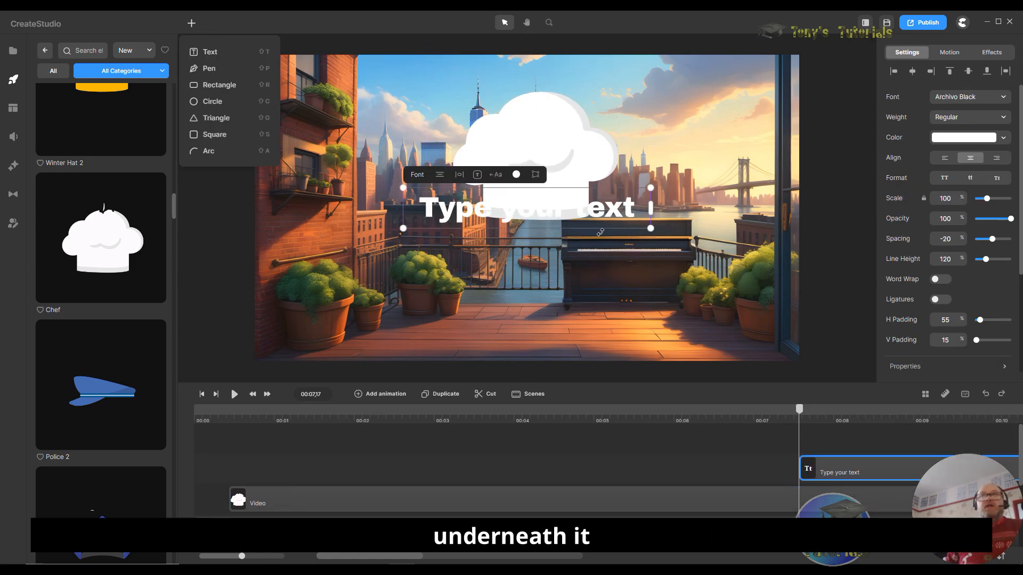
pyautogui.moveTo(551, 223); pyautogui.dragTo(566, 287)
pyautogui.doubleClick(566, 288)
pyautogui.moveTo(654, 285); pyautogui.dragTo(422, 282)
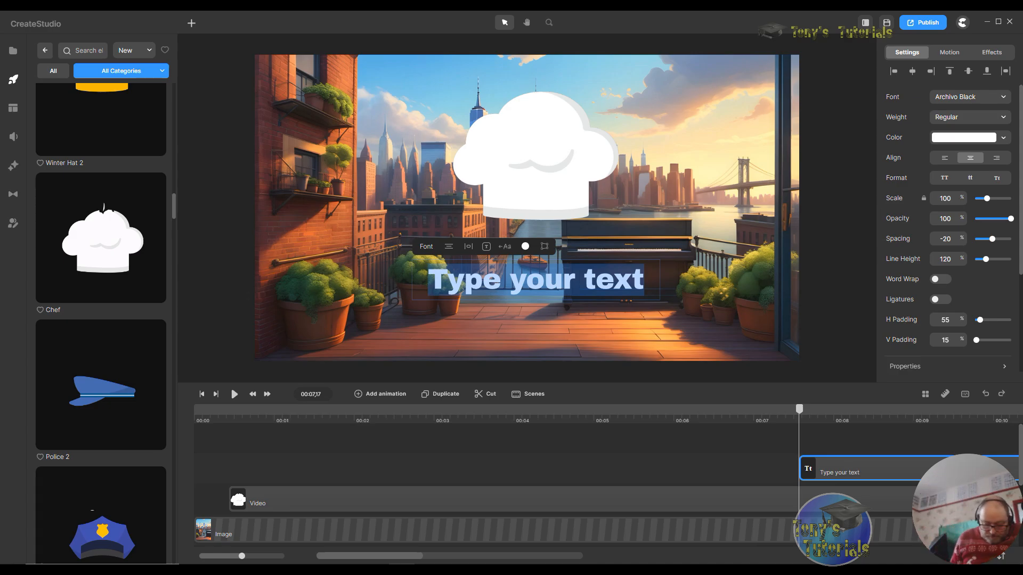
pyautogui.write('The ')
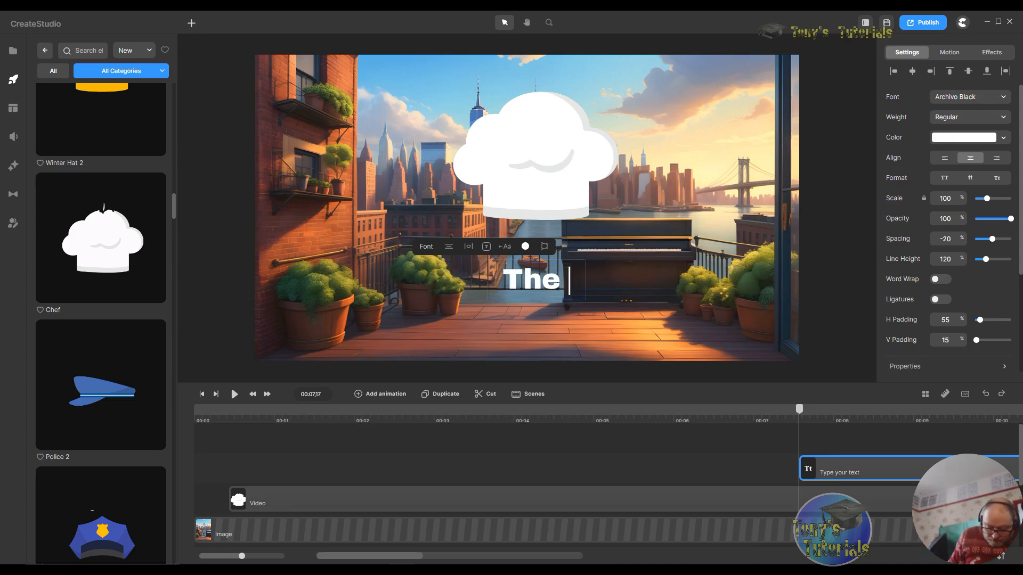
pyautogui.write('Manhatt')
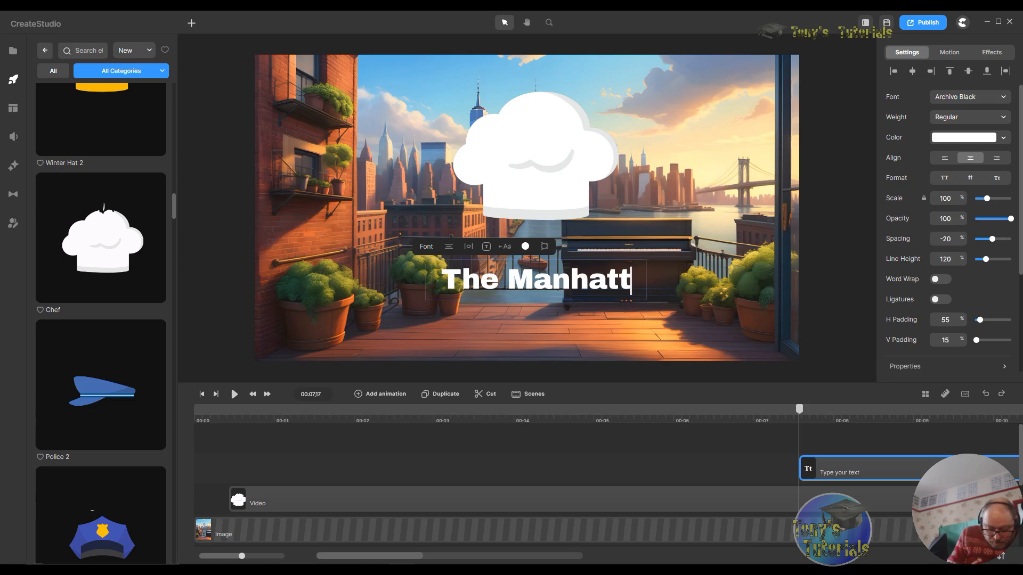
pyautogui.write('an ')
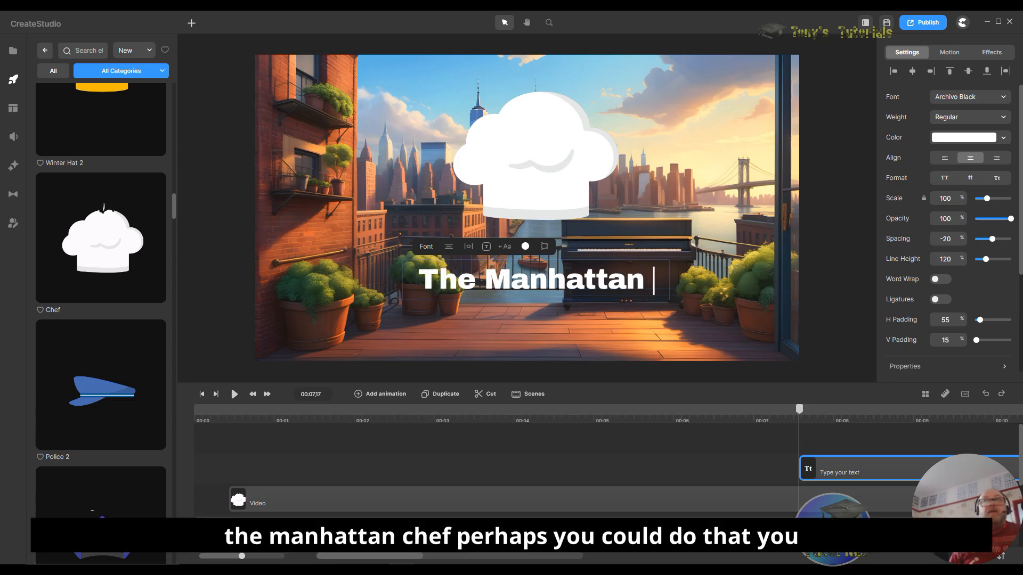
pyautogui.write('Chef')
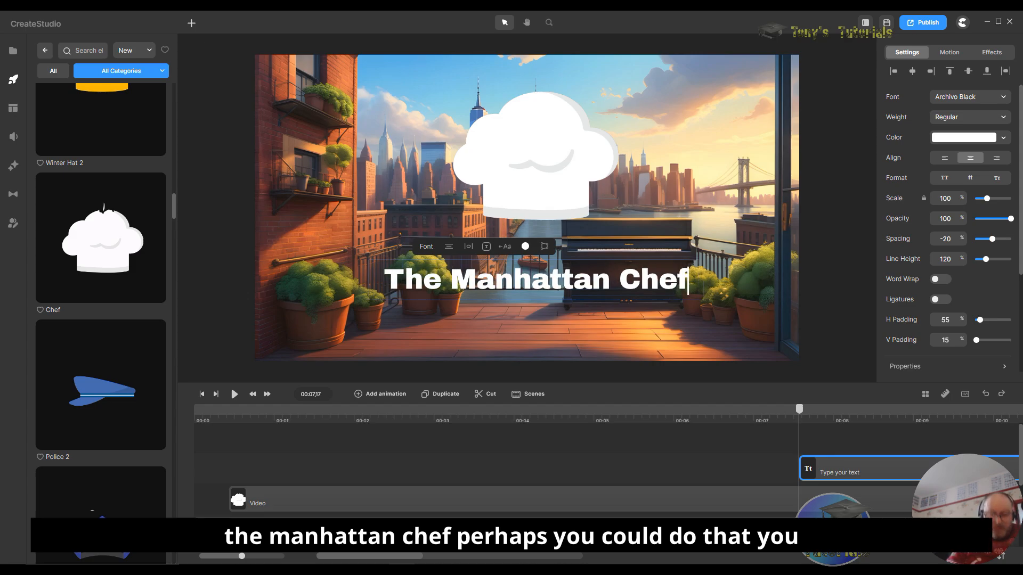
pyautogui.write('!')
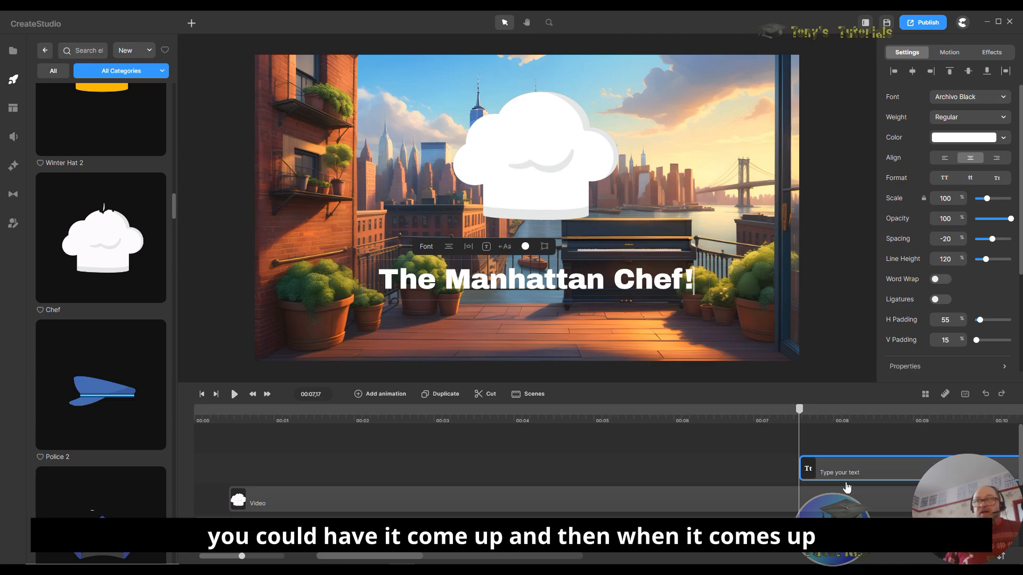
# - Move the text clip on the timeline so it starts at about 2 seconds
pyautogui.moveTo(876, 462); pyautogui.dragTo(802, 461)
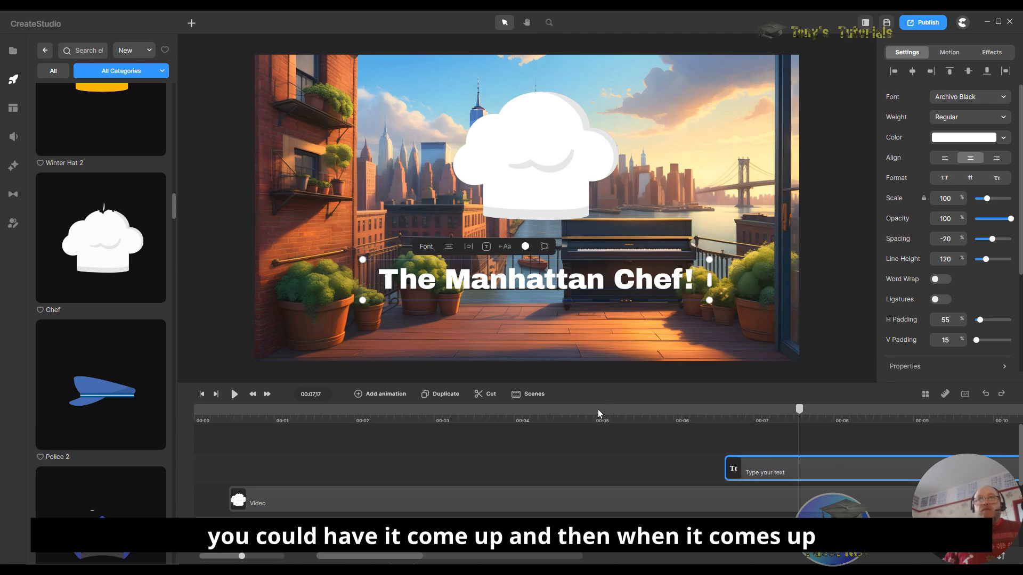
pyautogui.moveTo(611, 410); pyautogui.dragTo(399, 412)
pyautogui.moveTo(859, 459); pyautogui.dragTo(514, 474)
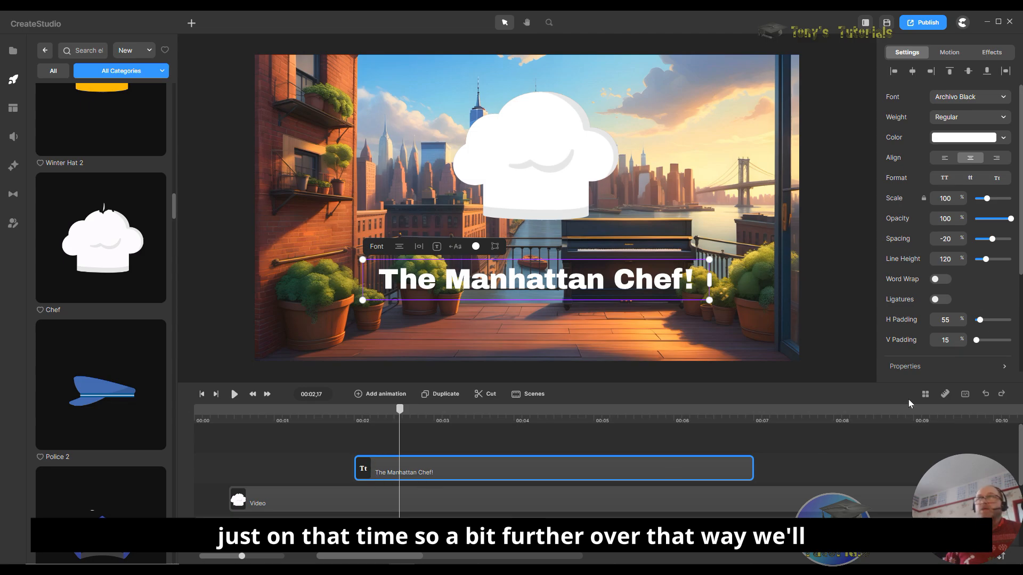
# - Apply the Fade In entrance motion to the text and play the timeline from the beginning
pyautogui.click(956, 55)
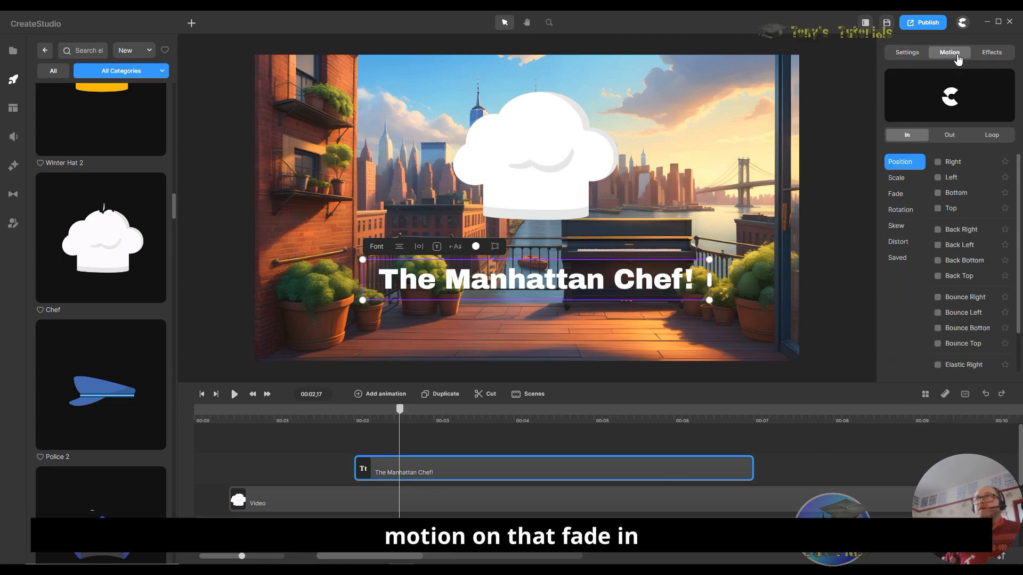
pyautogui.click(899, 195)
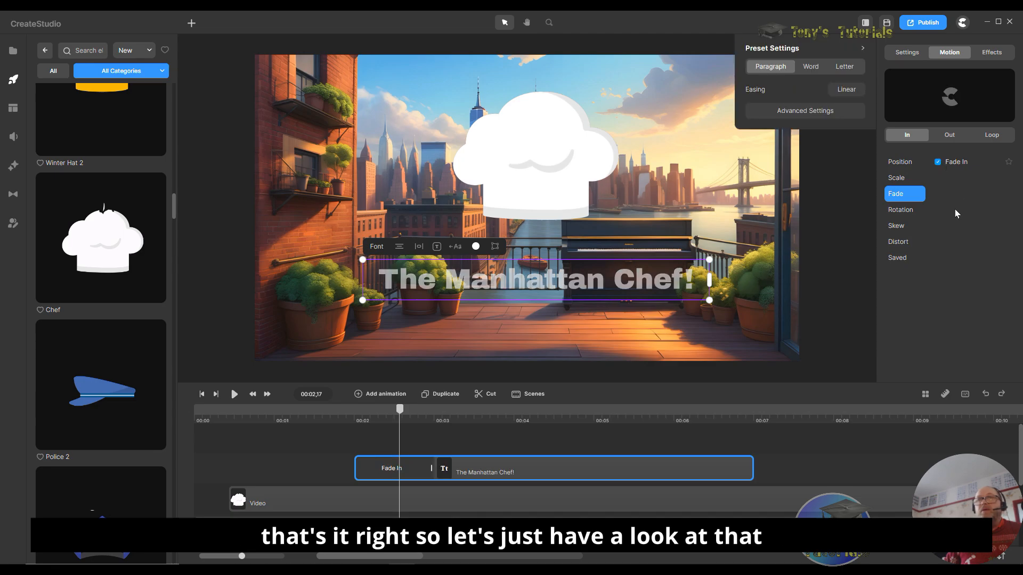
pyautogui.moveTo(401, 410); pyautogui.dragTo(162, 409)
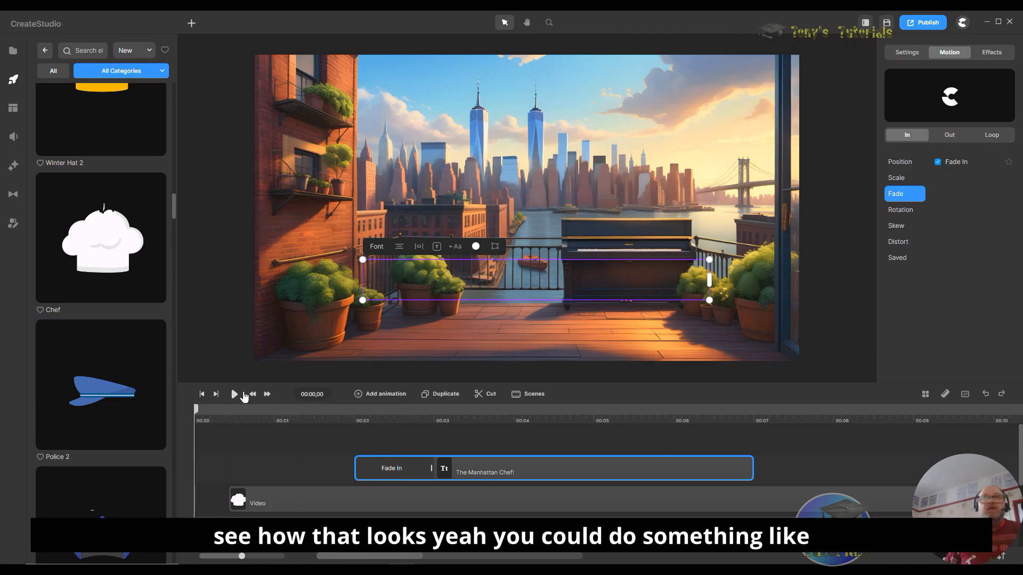
pyautogui.click(244, 396)
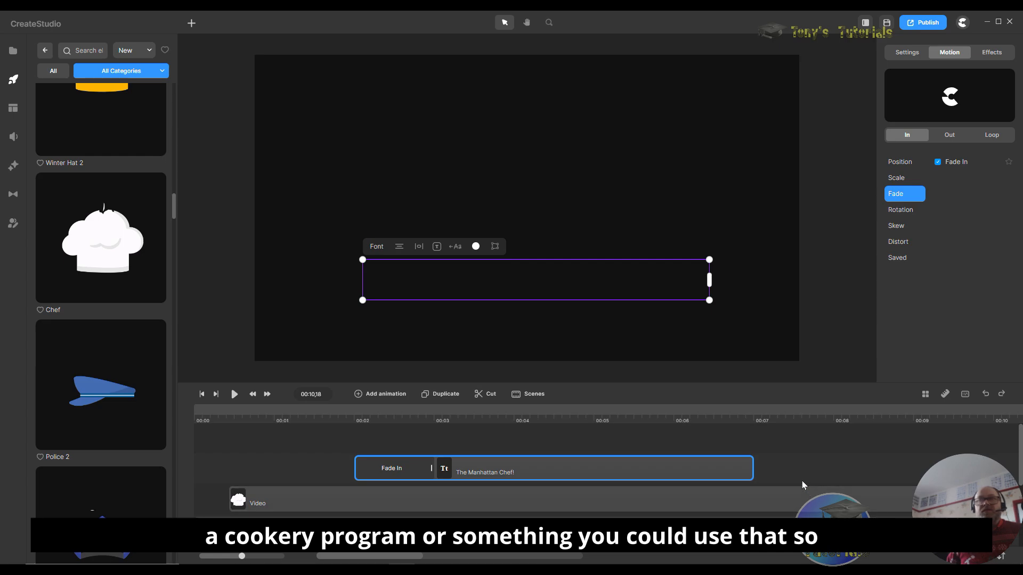
# - Delete the Manhattan Chef text clip and the chef hat clip from the timeline
pyautogui.rightClick(571, 459)
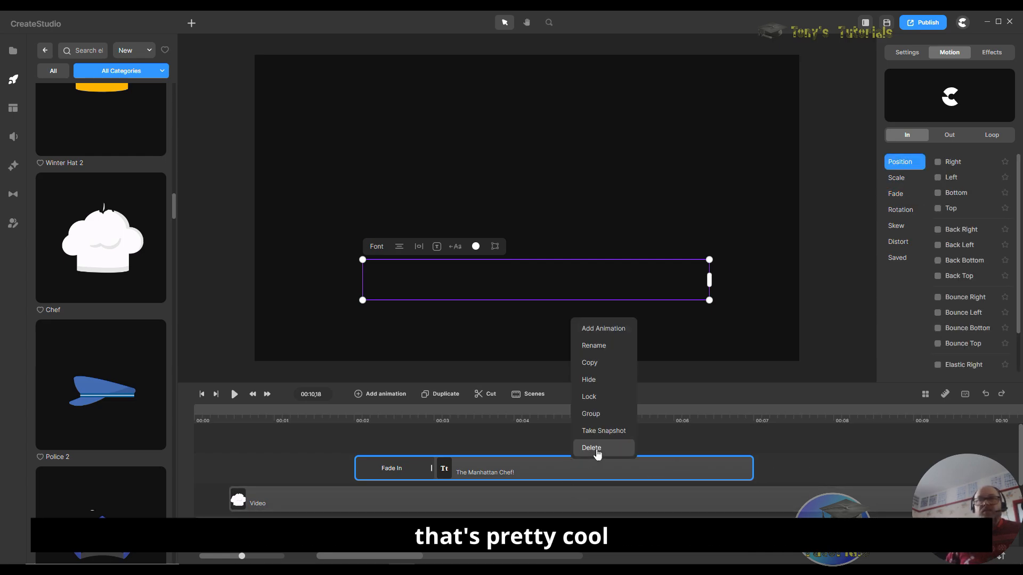
pyautogui.click(610, 449)
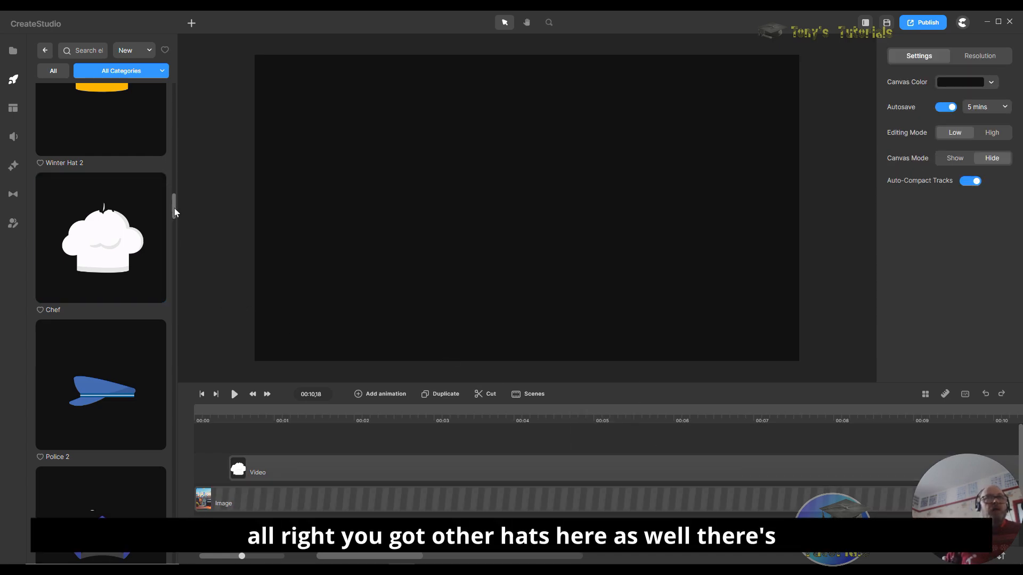
pyautogui.moveTo(174, 207); pyautogui.dragTo(178, 276)
pyautogui.moveTo(89, 289); pyautogui.dragTo(499, 336)
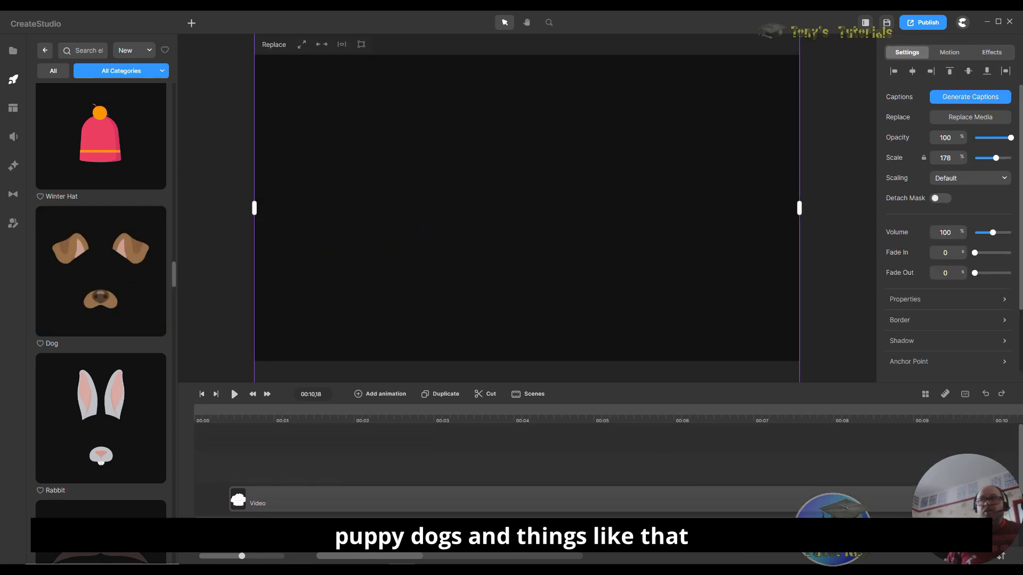
pyautogui.rightClick(464, 498)
pyautogui.click(478, 489)
# - Add the Dog face animation at the start of the timeline and play it
pyautogui.moveTo(404, 554); pyautogui.dragTo(429, 555)
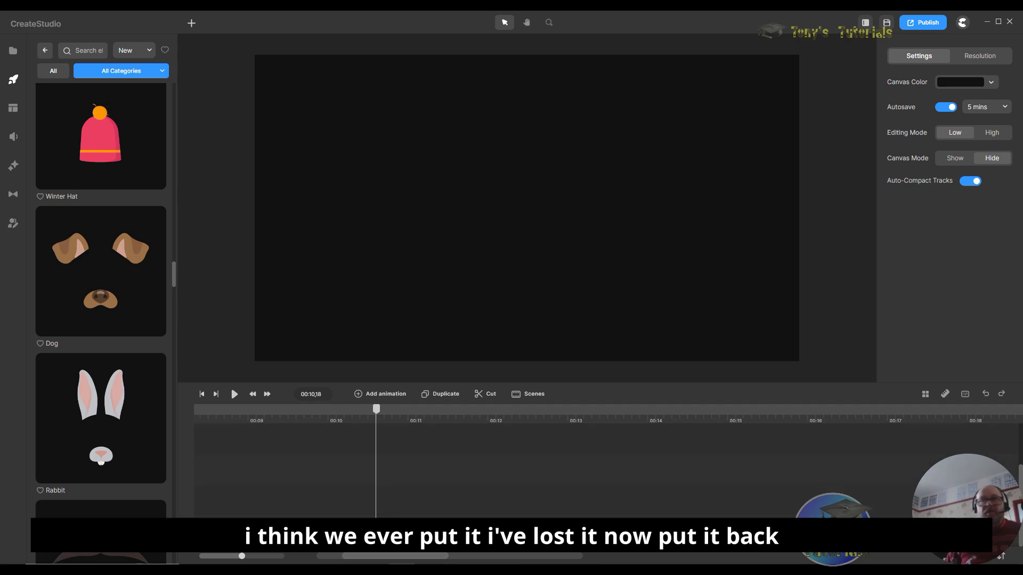
pyautogui.moveTo(399, 555); pyautogui.dragTo(374, 555)
pyautogui.scroll(3, 477, 508)
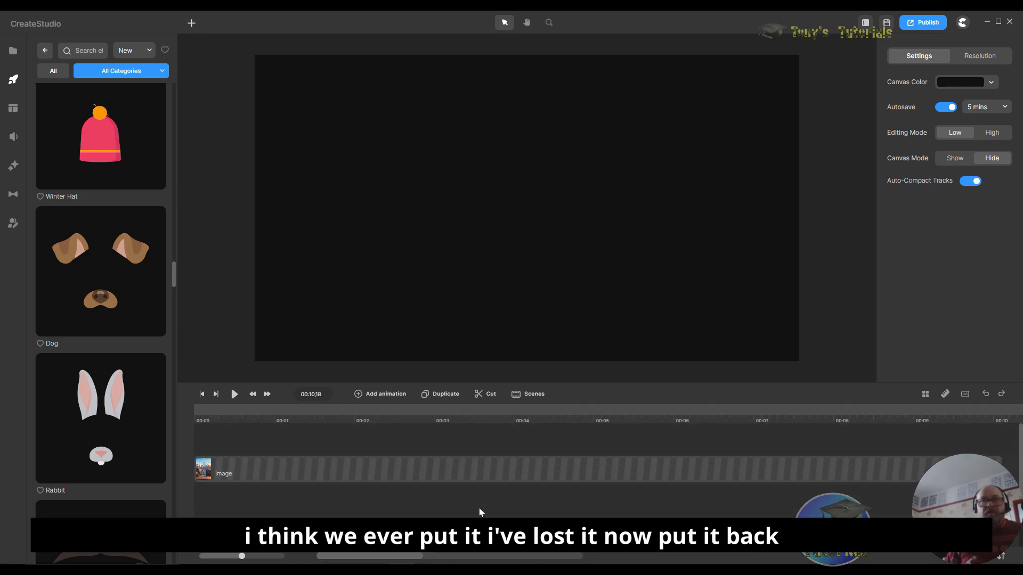
pyautogui.moveTo(160, 252); pyautogui.dragTo(385, 211)
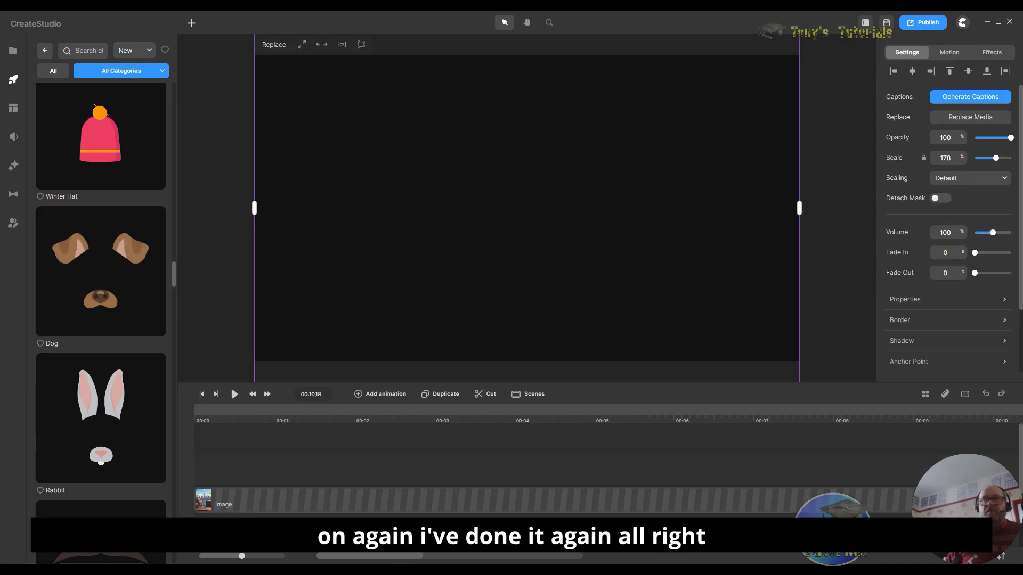
pyautogui.click(205, 415)
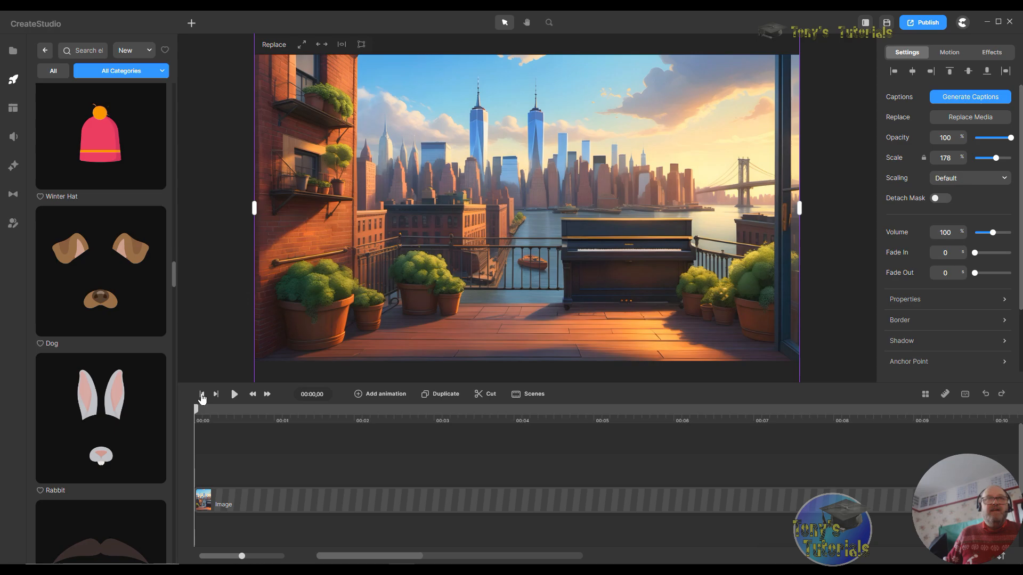
pyautogui.moveTo(110, 284); pyautogui.dragTo(490, 156)
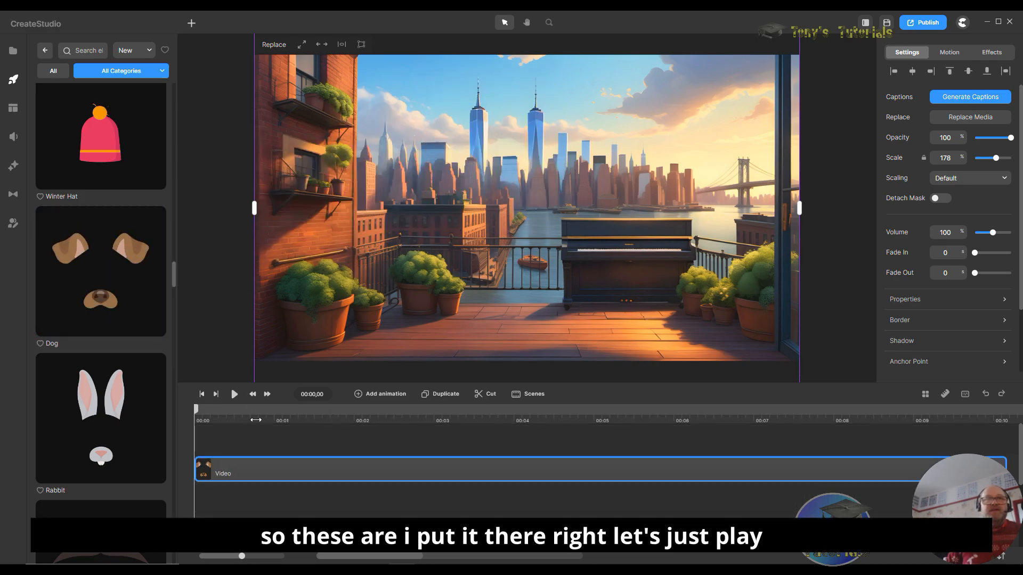
pyautogui.click(234, 394)
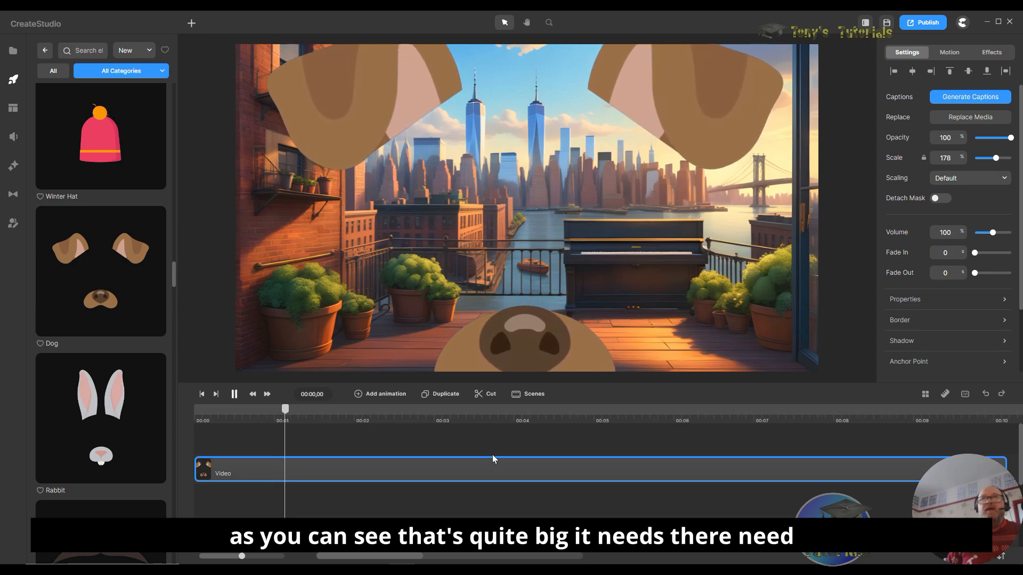
# - Resize the dog face to 100% scale and reposition it over the centre of the balcony scene
pyautogui.click(679, 121)
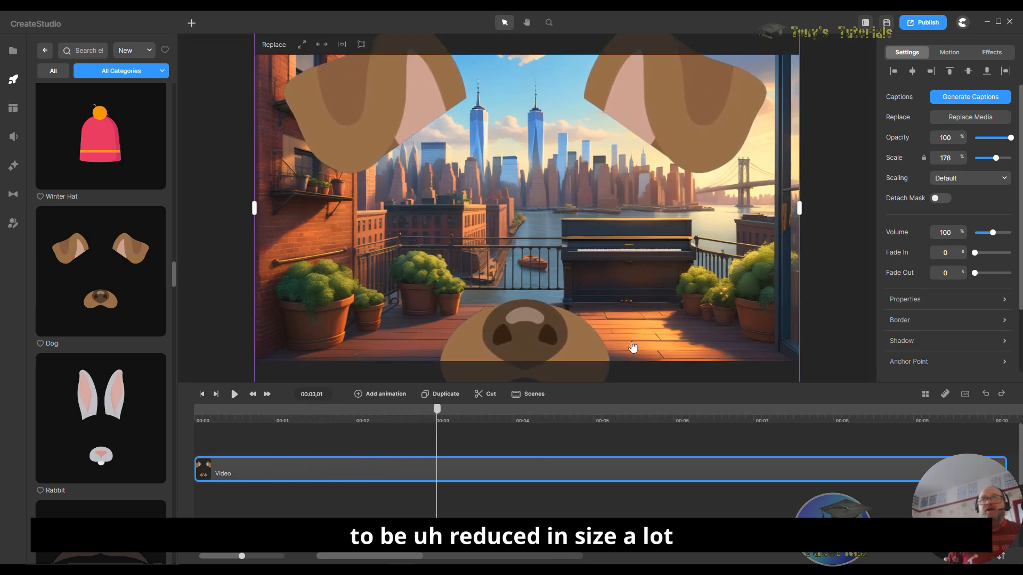
pyautogui.moveTo(567, 340); pyautogui.dragTo(599, 228)
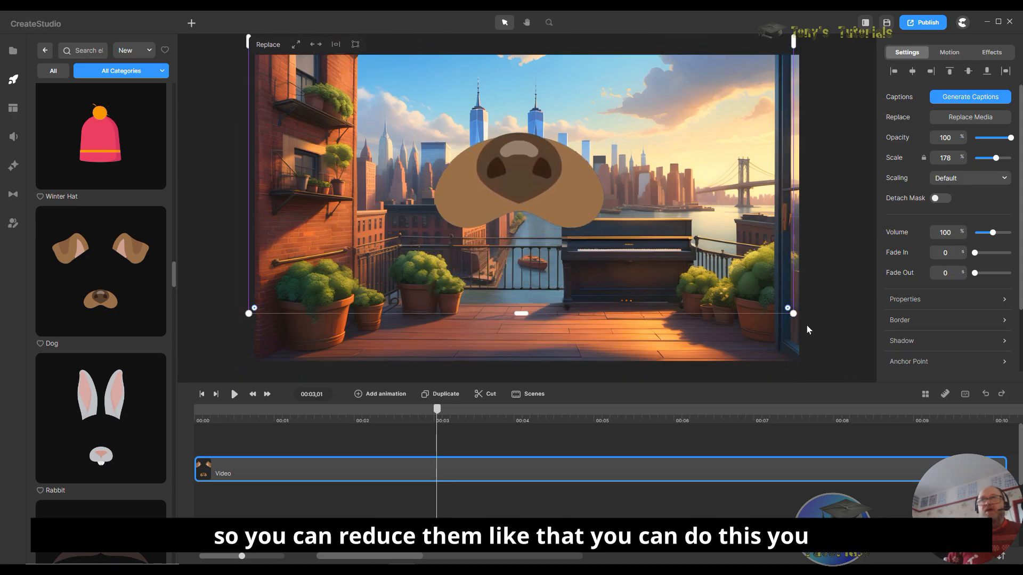
pyautogui.moveTo(793, 313); pyautogui.dragTo(670, 190)
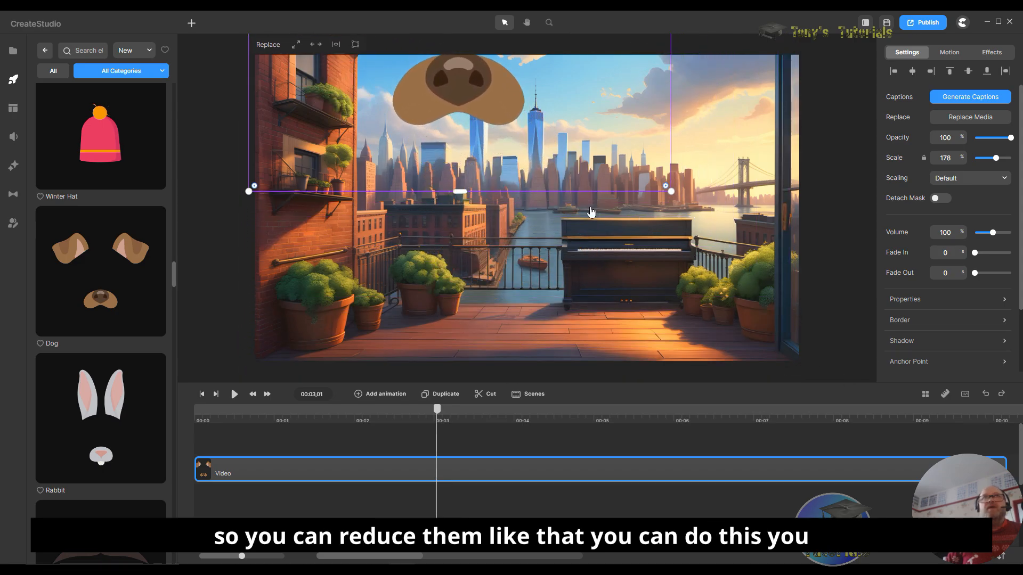
pyautogui.moveTo(498, 127); pyautogui.dragTo(591, 302)
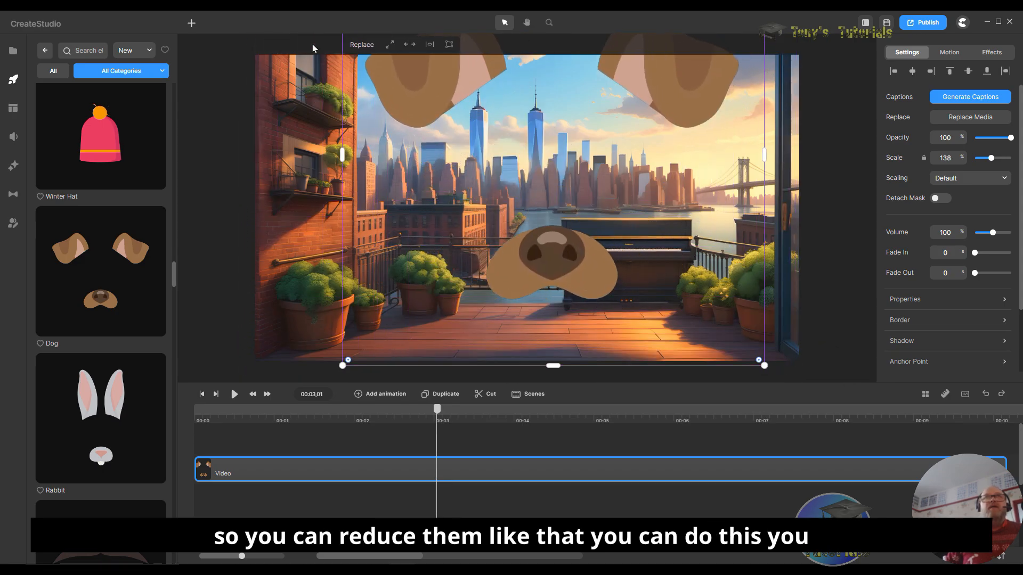
pyautogui.click(390, 46)
pyautogui.moveTo(587, 231); pyautogui.dragTo(587, 249)
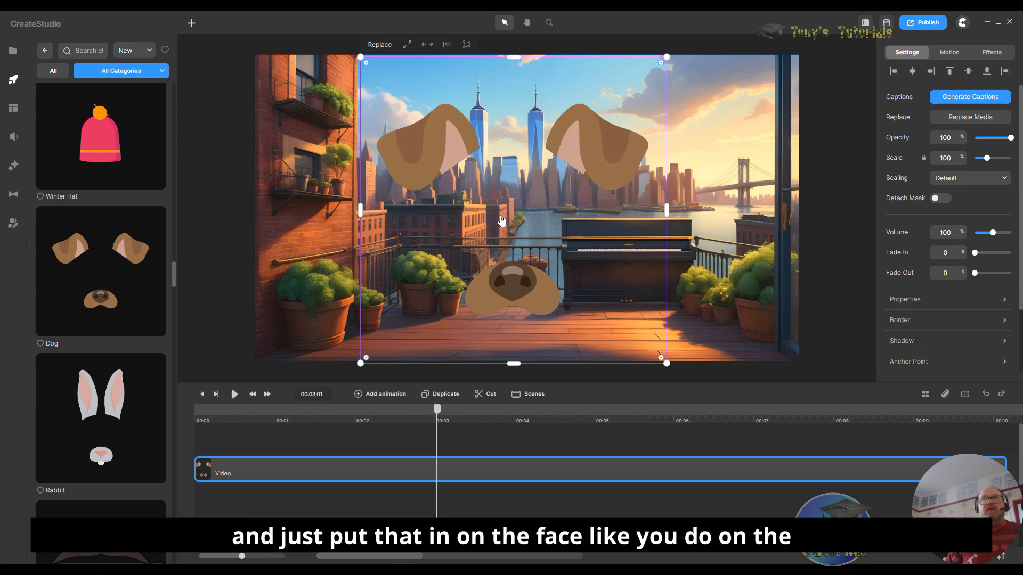
# - Delete the dog face clip from the timeline
pyautogui.rightClick(574, 470)
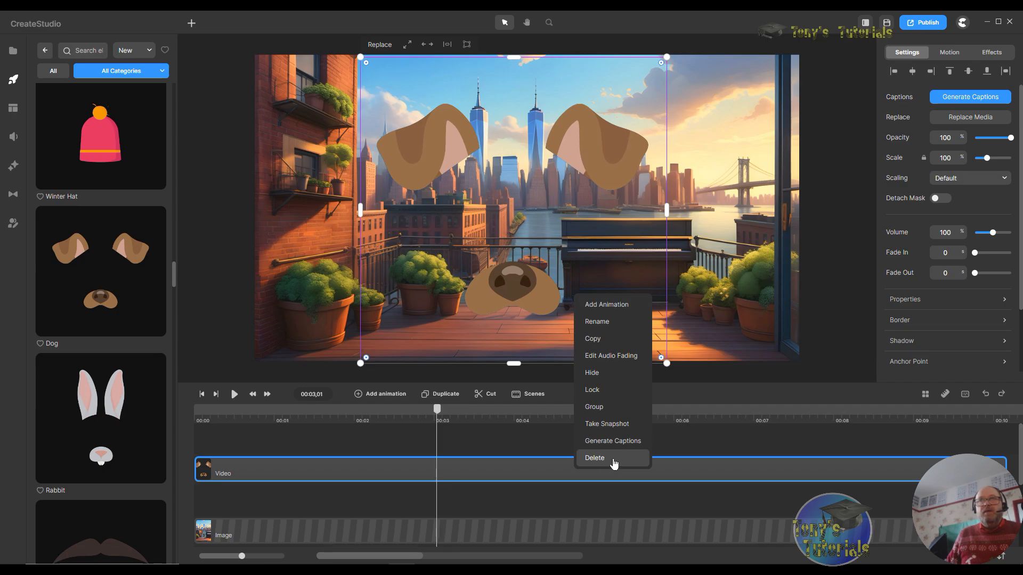
pyautogui.click(614, 462)
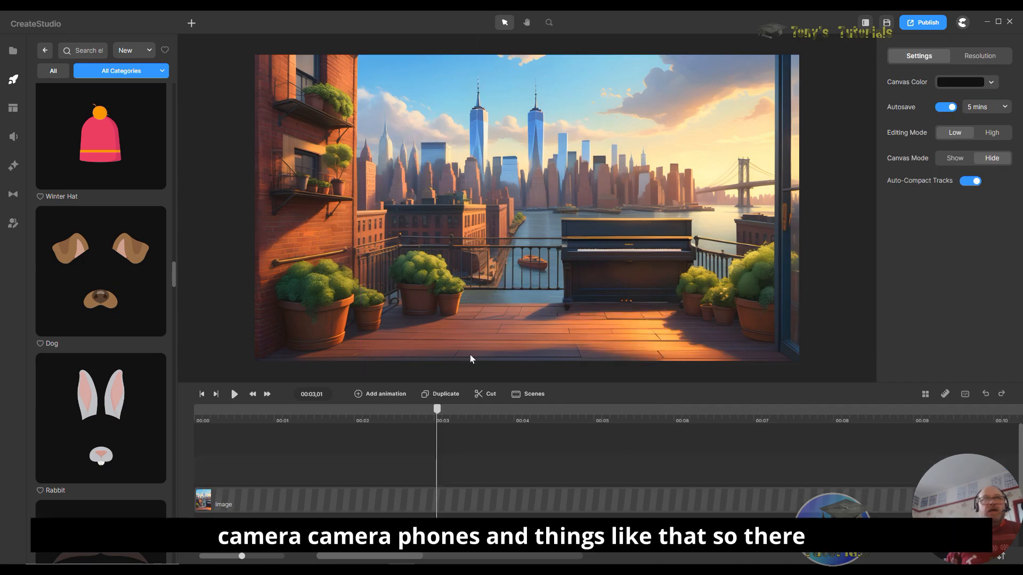
# - Add the Eye animation, move its clip to the timeline start, and return the playhead to the beginning
pyautogui.moveTo(173, 273); pyautogui.dragTo(659, 296)
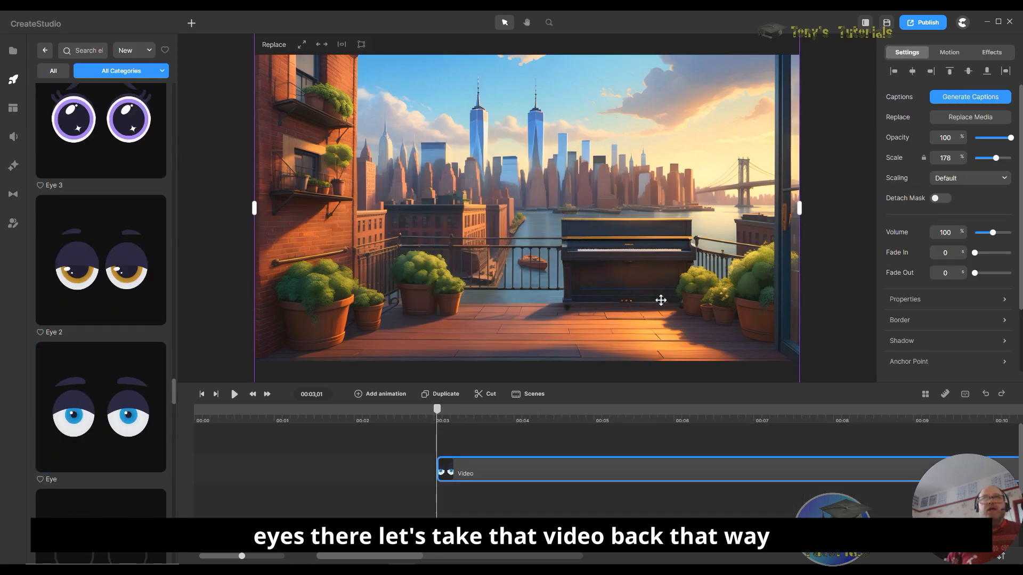
pyautogui.moveTo(462, 465); pyautogui.dragTo(298, 470)
pyautogui.click(202, 394)
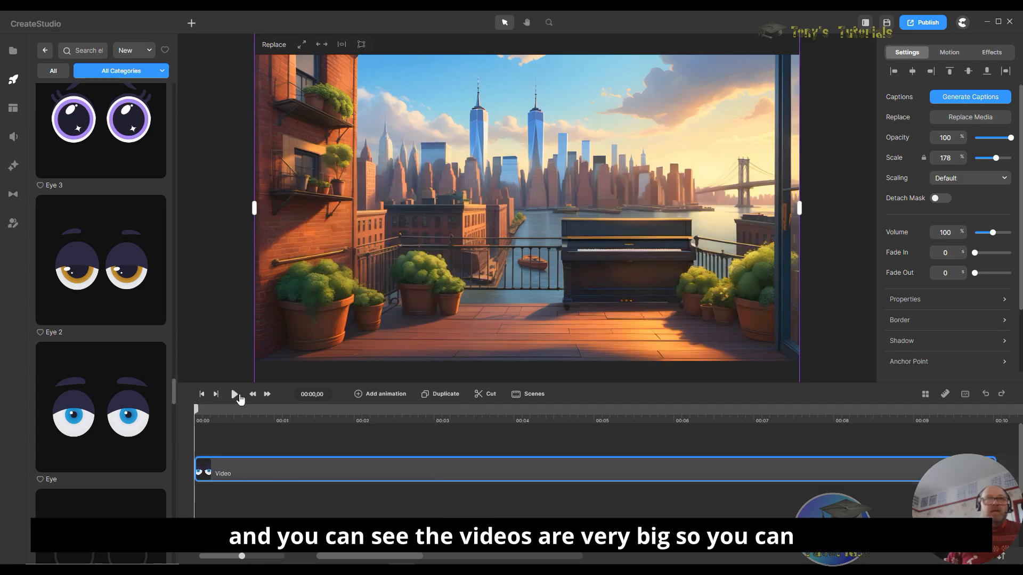
# - Preview the Eye animation and fit it inside the canvas at 100% scale
pyautogui.click(235, 394)
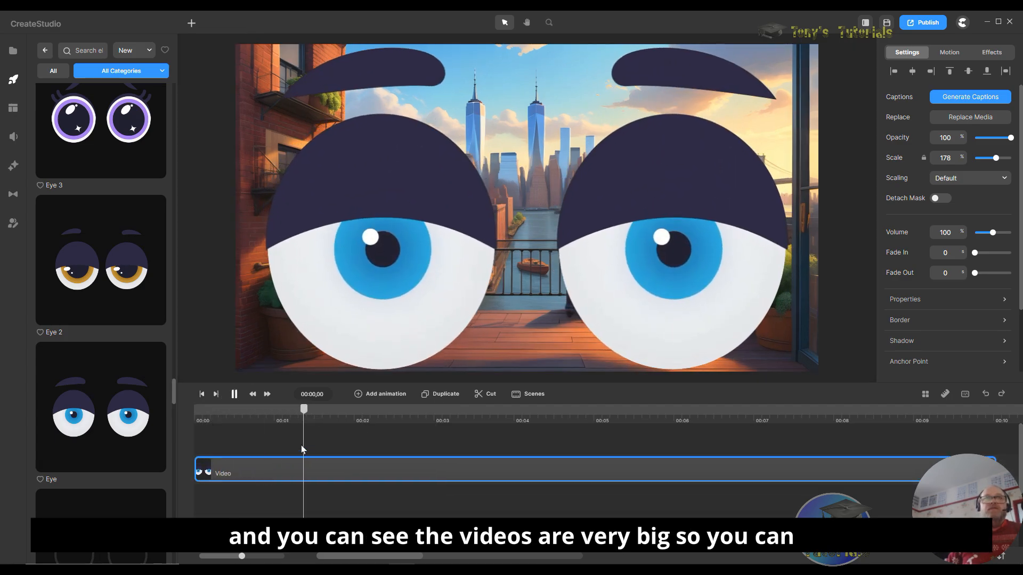
pyautogui.click(234, 396)
pyautogui.click(315, 474)
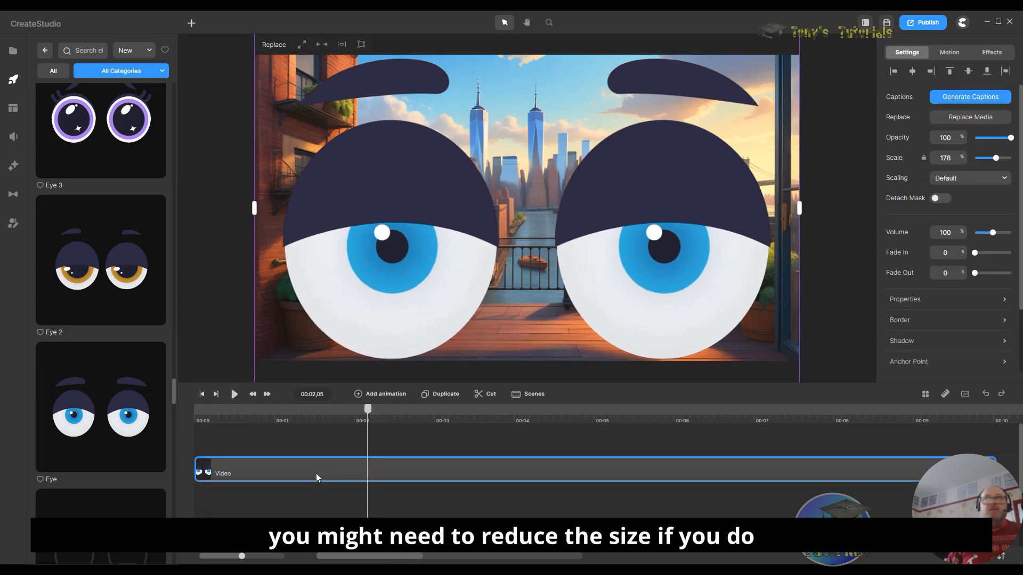
pyautogui.click(323, 46)
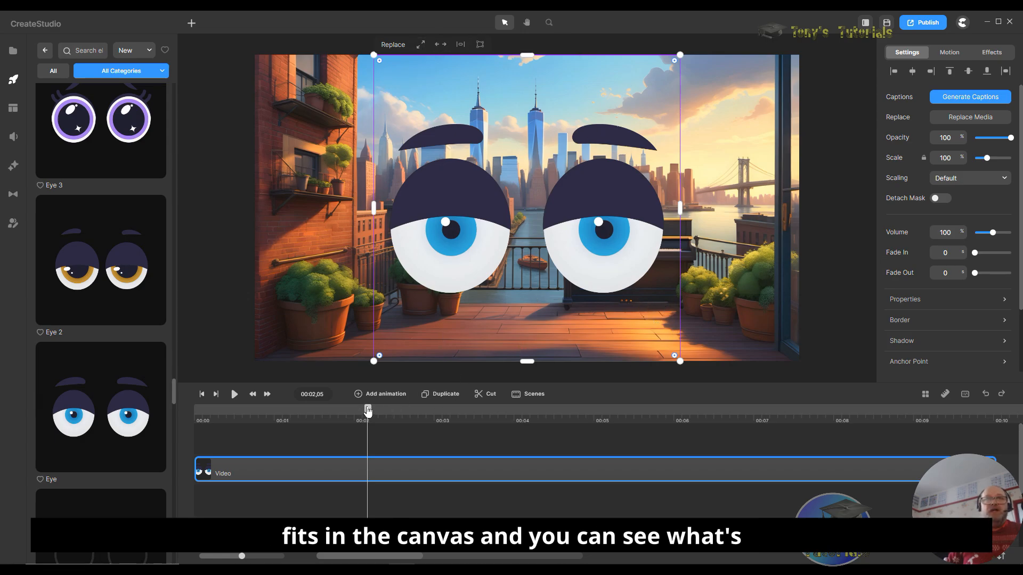
# - Delete the Eye animation clip from the timeline
pyautogui.moveTo(420, 416); pyautogui.dragTo(184, 387)
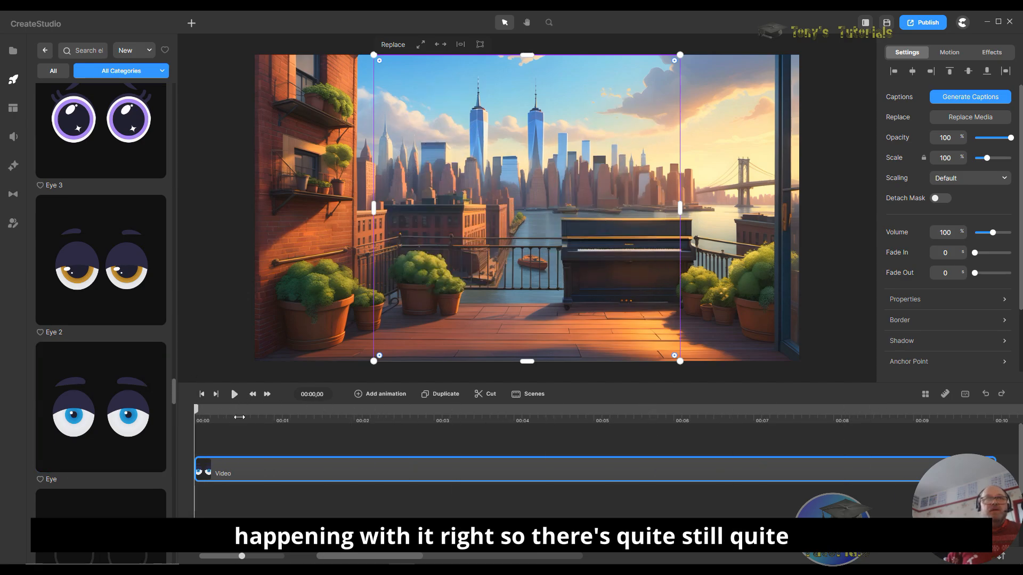
pyautogui.rightClick(316, 476)
pyautogui.click(330, 467)
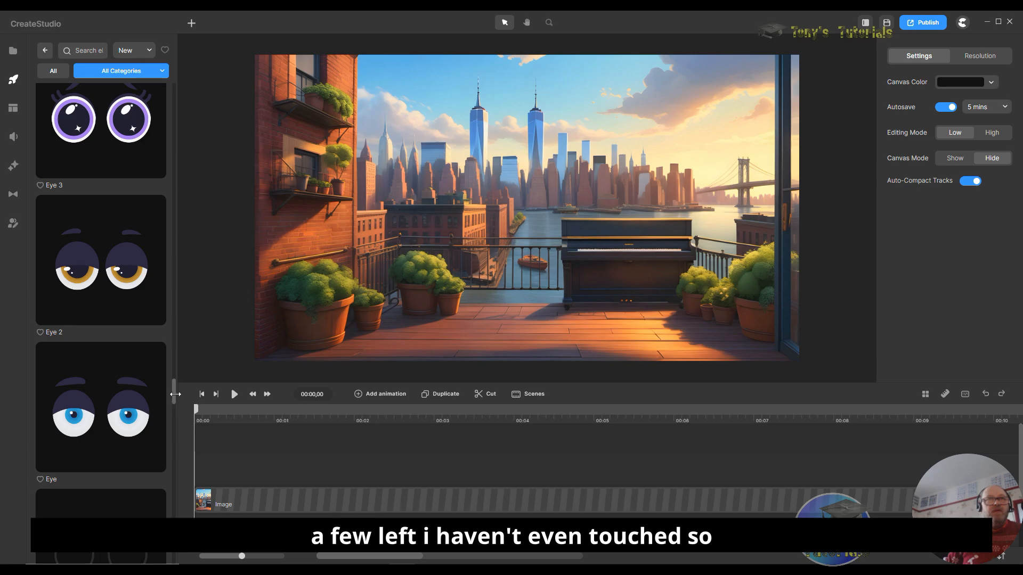
# - Browse the element library and add the Exclamation Mark animation to the scene
pyautogui.moveTo(174, 389); pyautogui.dragTo(167, 549)
pyautogui.scroll(-8, 143, 480)
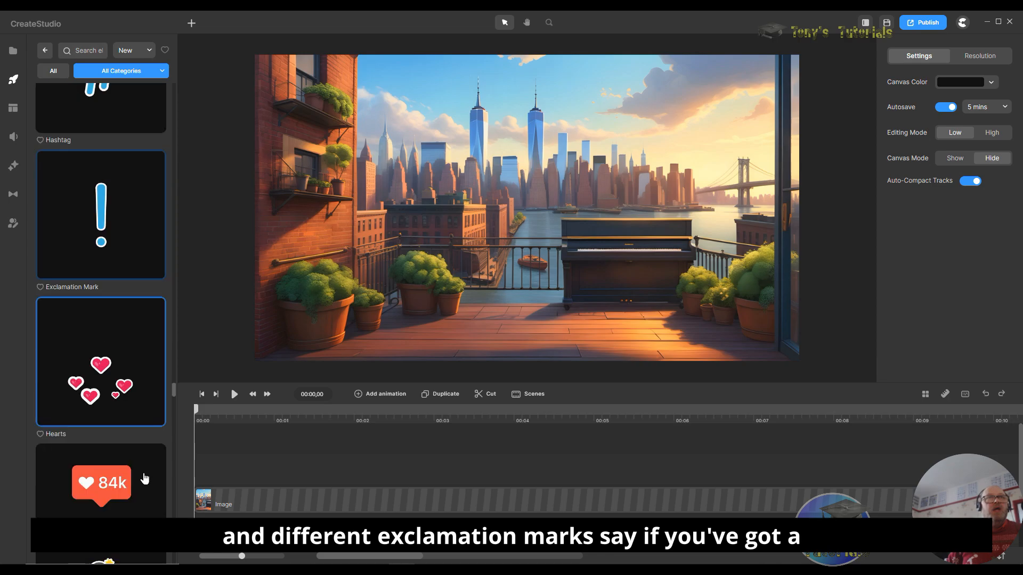
pyautogui.scroll(-5, 164, 437)
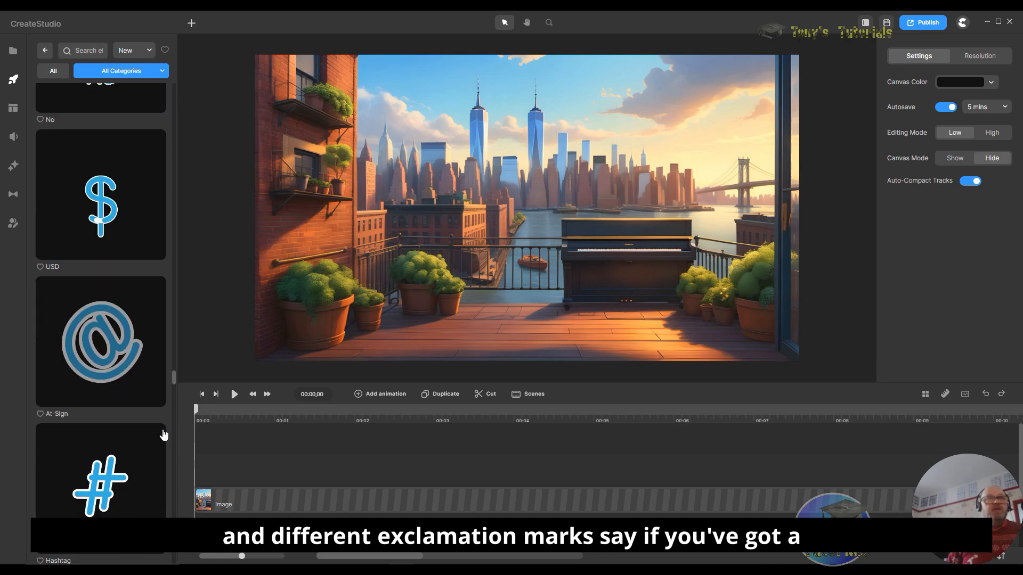
pyautogui.scroll(-4, 110, 389)
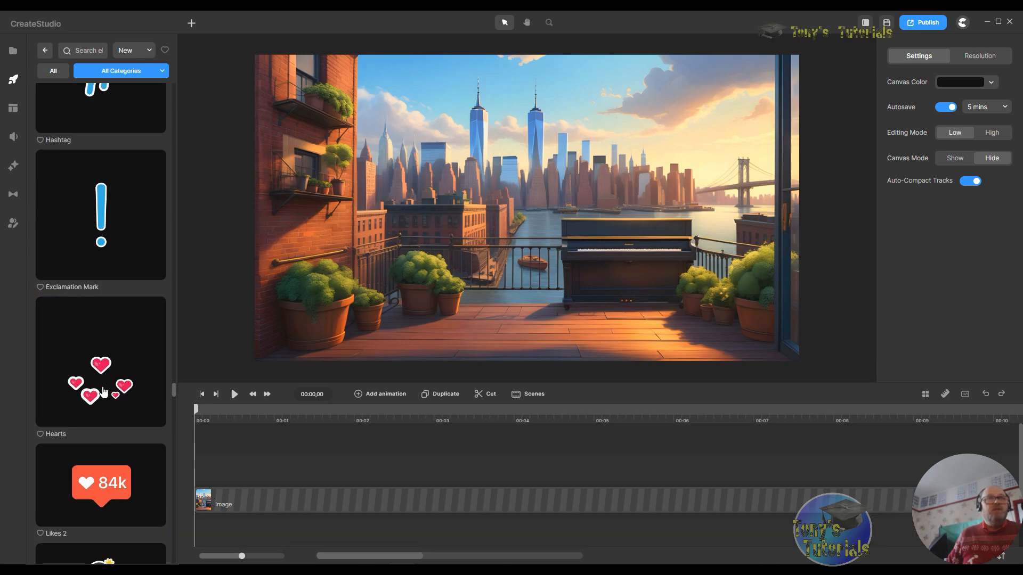
pyautogui.scroll(-4, 109, 389)
pyautogui.scroll(7, 120, 245)
pyautogui.scroll(-4, 124, 379)
pyautogui.moveTo(105, 223); pyautogui.dragTo(580, 193)
pyautogui.click(740, 234)
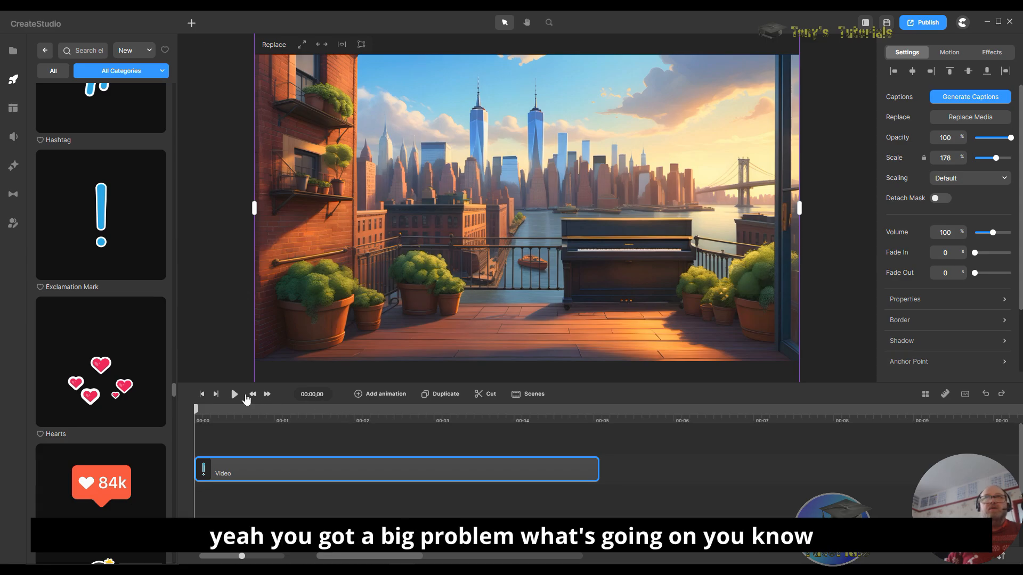
# - Play the exclamation mark, resize it, and fit it inside the canvas at 100% scale
pyautogui.click(234, 394)
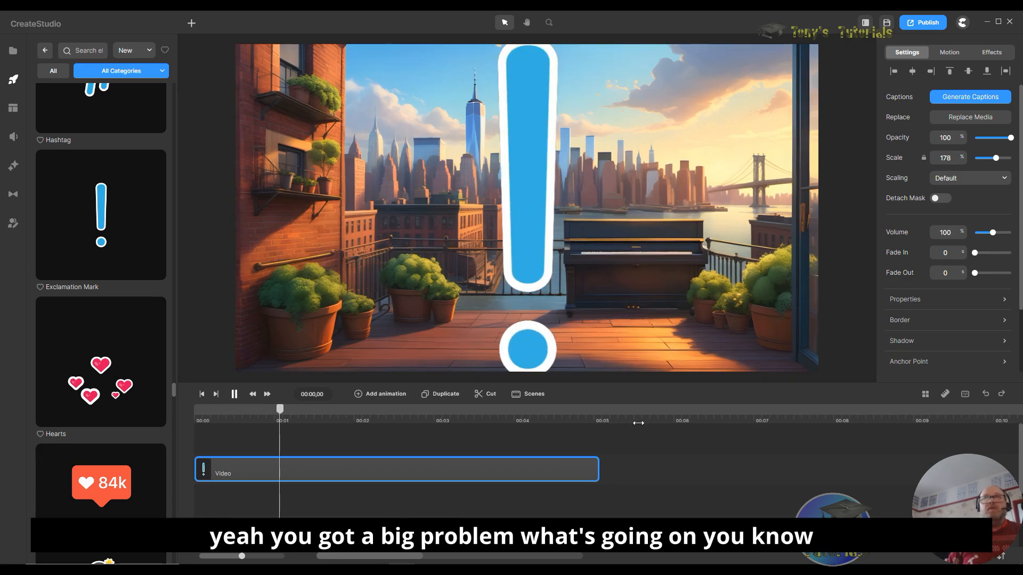
pyautogui.click(575, 275)
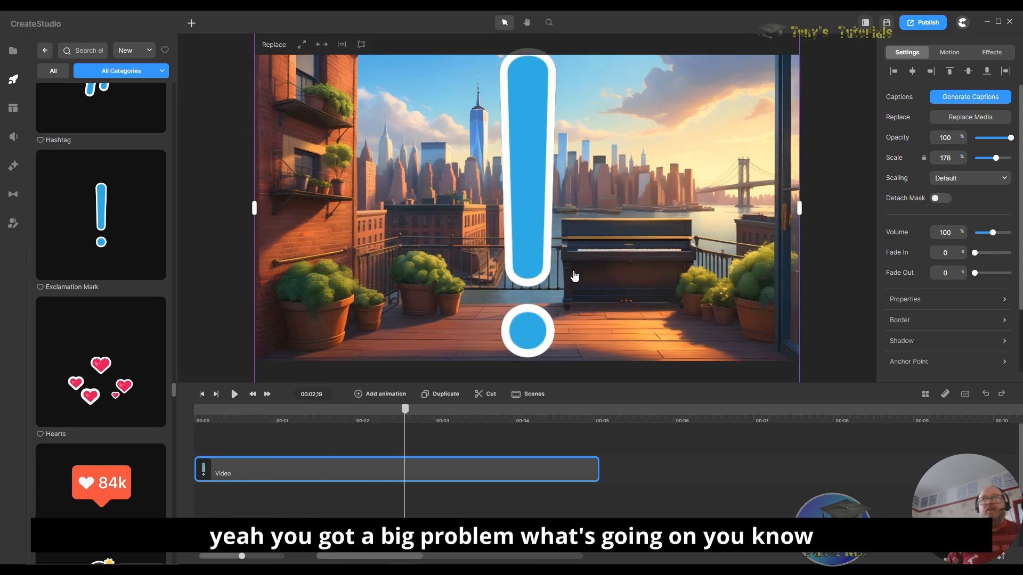
pyautogui.moveTo(751, 324); pyautogui.dragTo(748, 188)
pyautogui.moveTo(796, 344); pyautogui.dragTo(638, 189)
pyautogui.moveTo(578, 162); pyautogui.dragTo(649, 312)
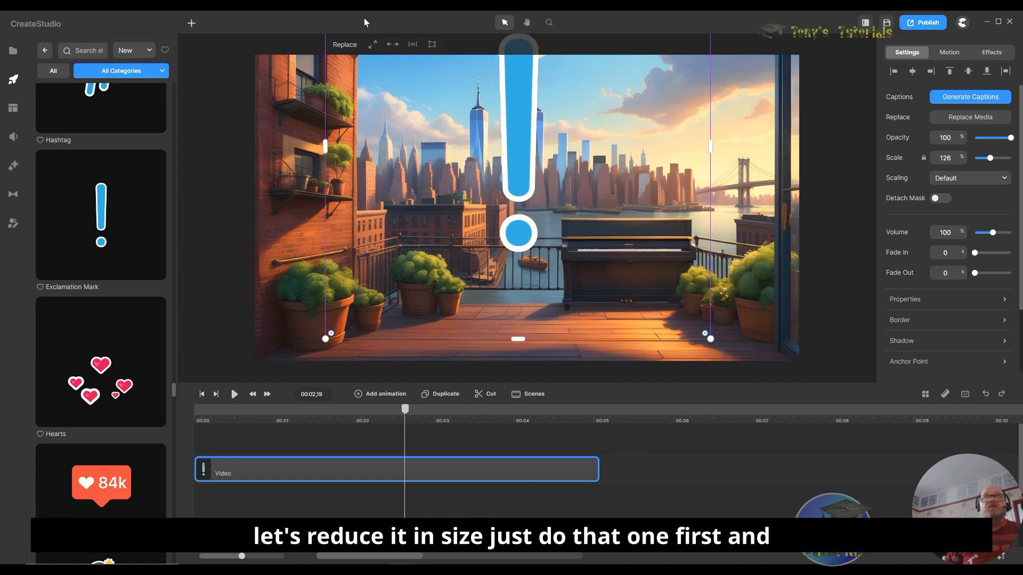
pyautogui.click(392, 46)
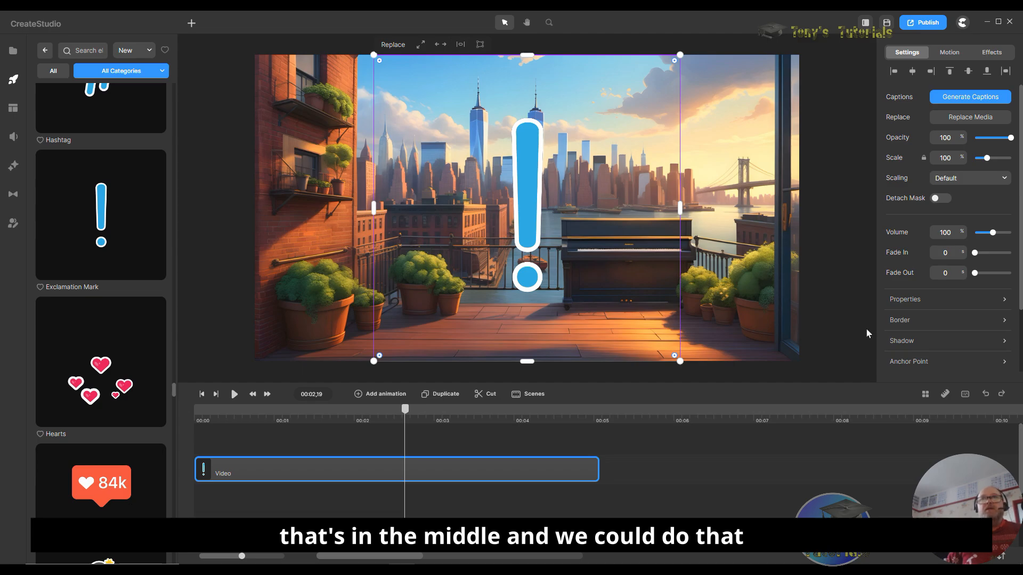
# - Rewind and play the scene from the beginning to preview it
pyautogui.click(203, 394)
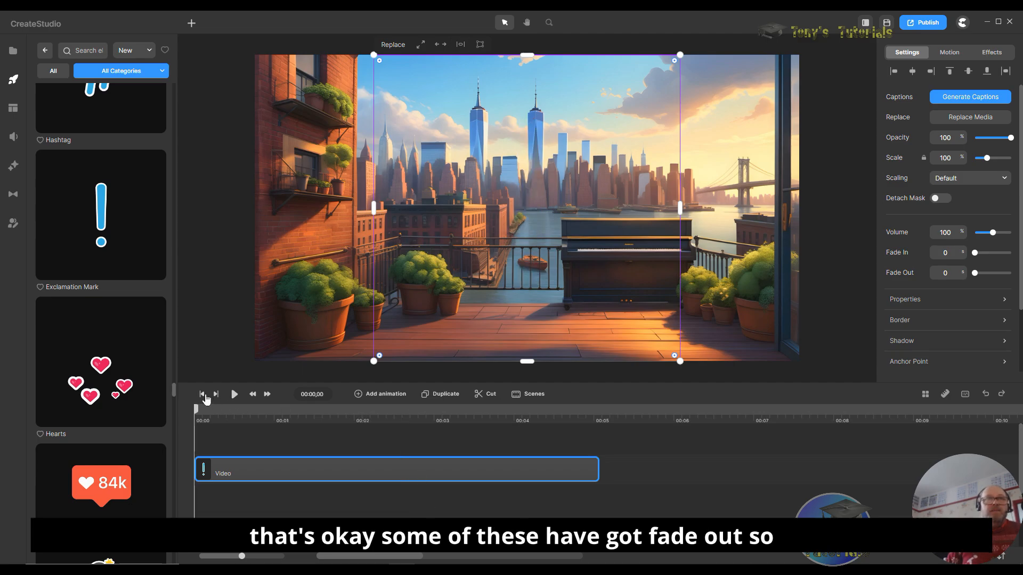
pyautogui.click(235, 394)
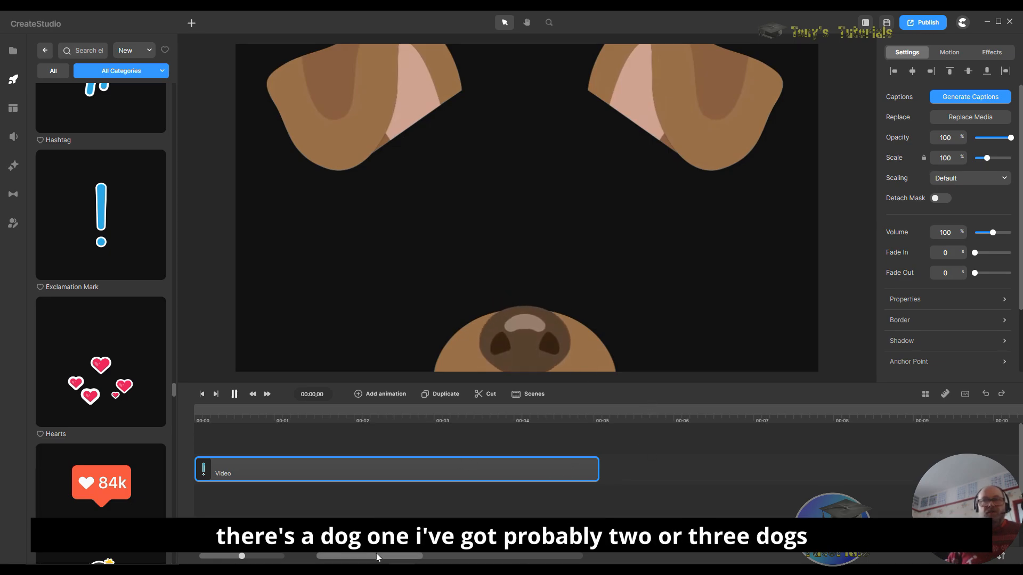
pyautogui.moveTo(376, 556); pyautogui.dragTo(533, 556)
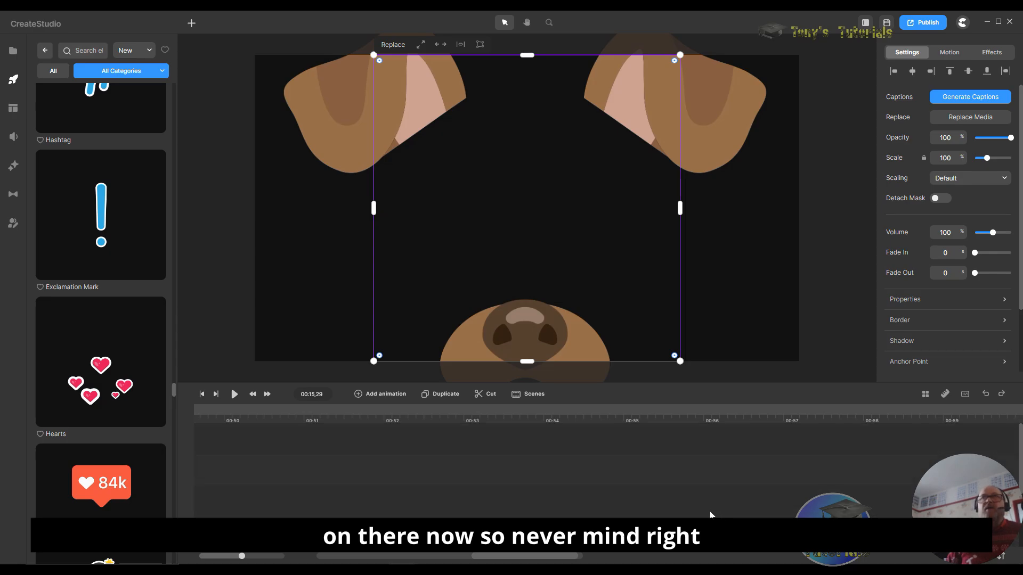
# - Delete the Exclamation Mark clip from the timeline
pyautogui.click(205, 394)
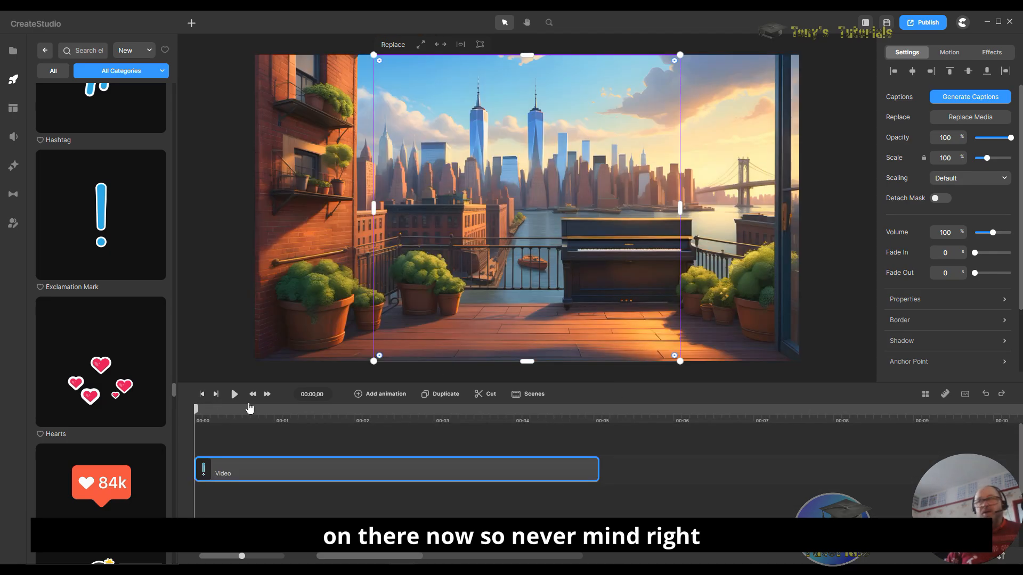
pyautogui.rightClick(387, 466)
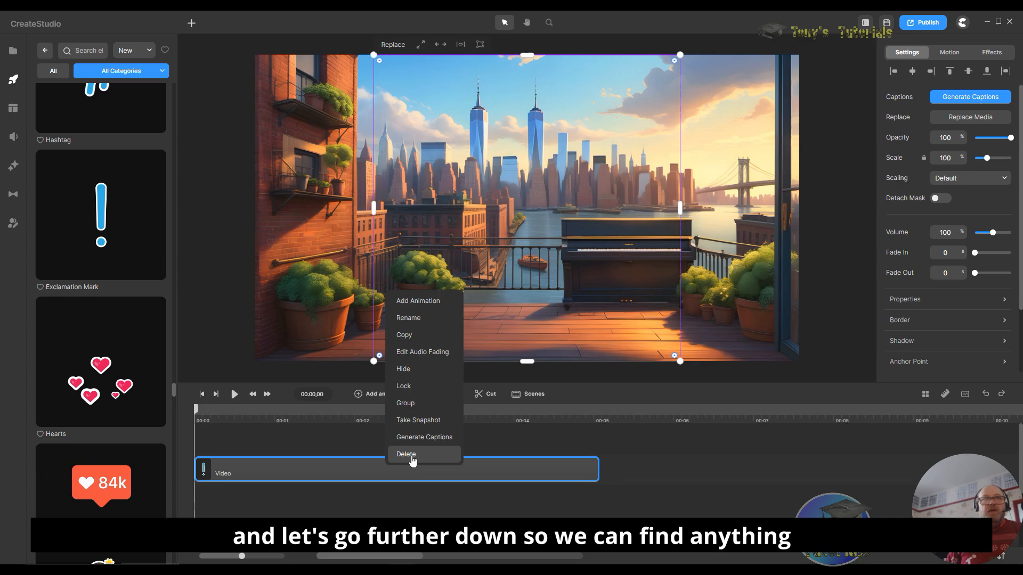
pyautogui.click(405, 455)
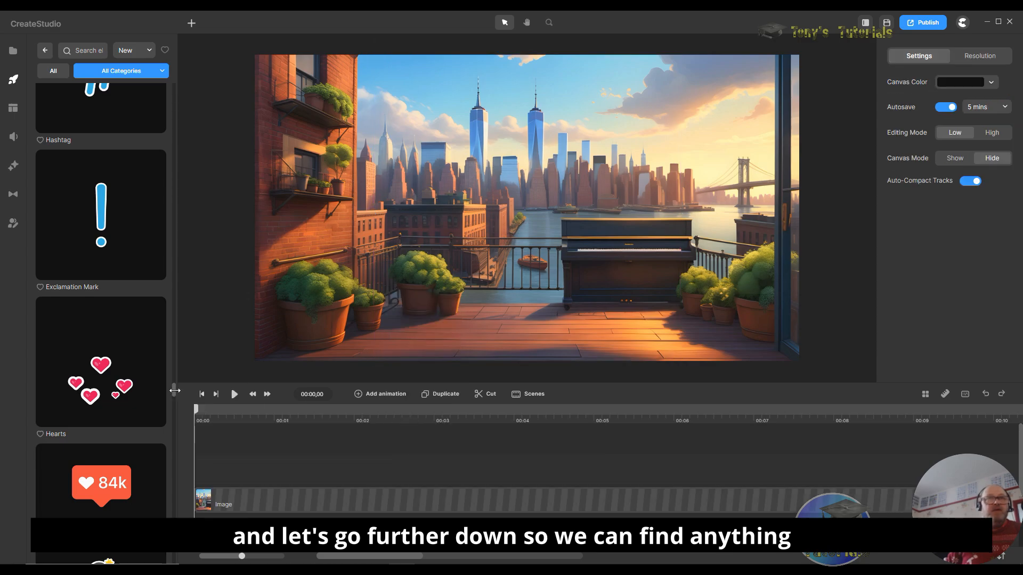
# - Add the Crash animation to the scene and play it
pyautogui.moveTo(174, 390); pyautogui.dragTo(174, 411)
pyautogui.moveTo(101, 160); pyautogui.dragTo(429, 206)
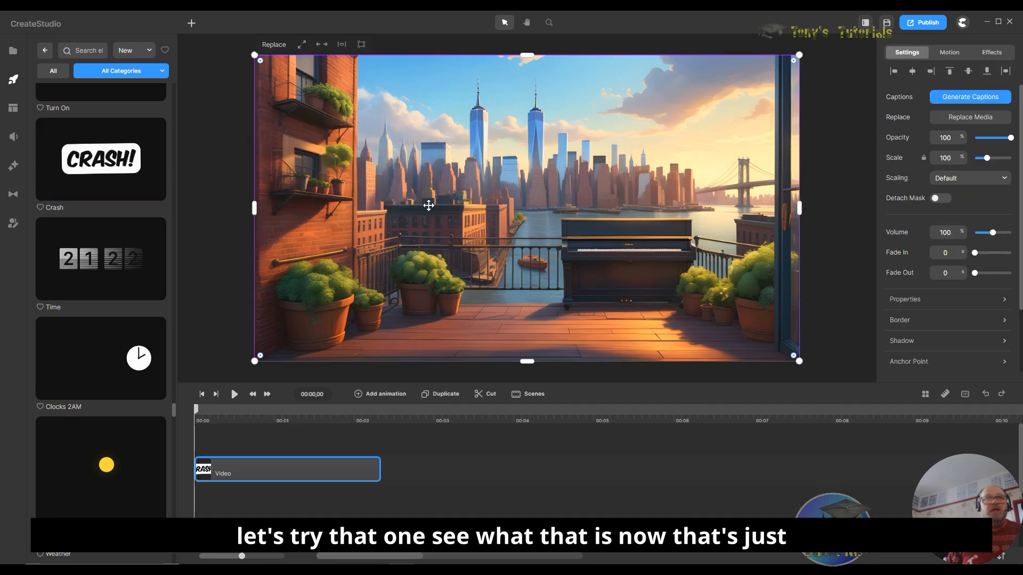
pyautogui.click(235, 394)
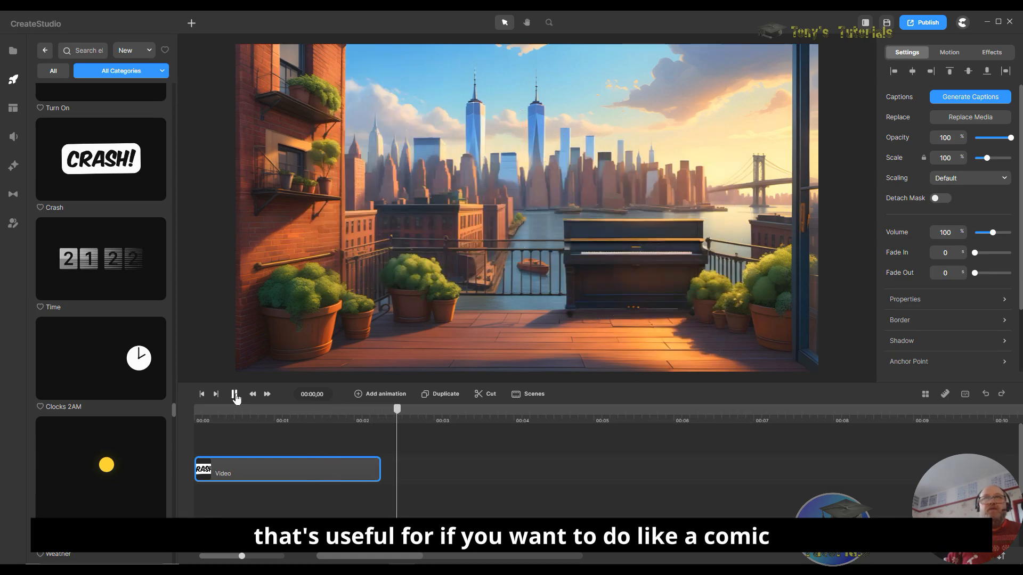
pyautogui.click(234, 395)
# - Delete the Crash clip from the timeline
pyautogui.rightClick(286, 472)
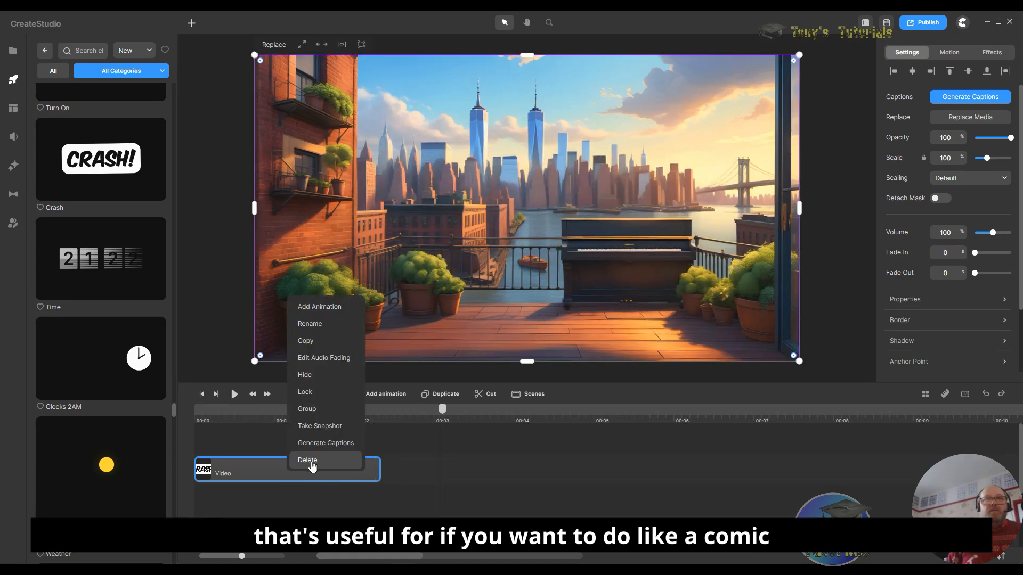
pyautogui.click(308, 462)
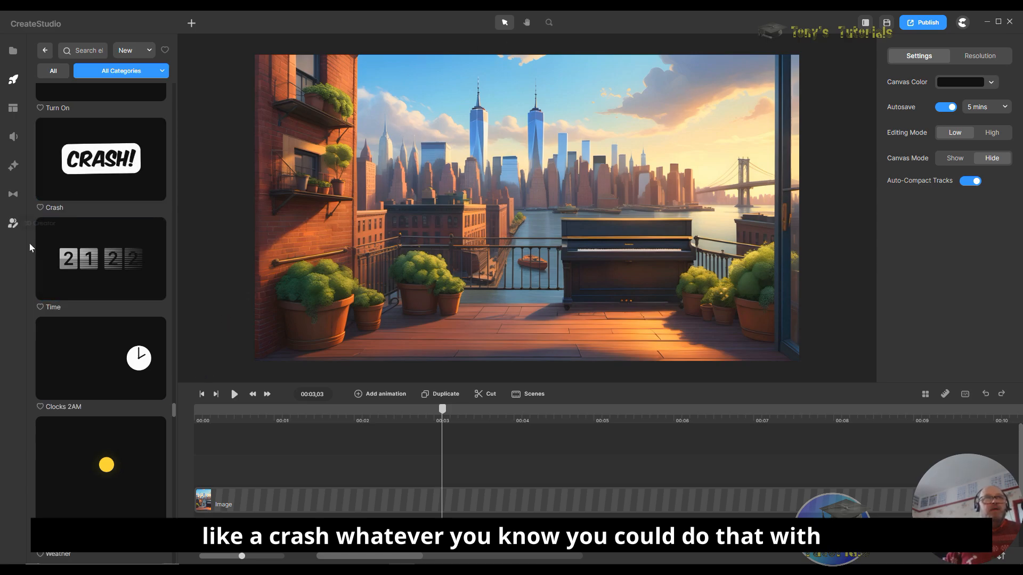
# - Scroll through the remaining element animations in the library
pyautogui.scroll(-6, 70, 304)
pyautogui.scroll(-10, 94, 301)
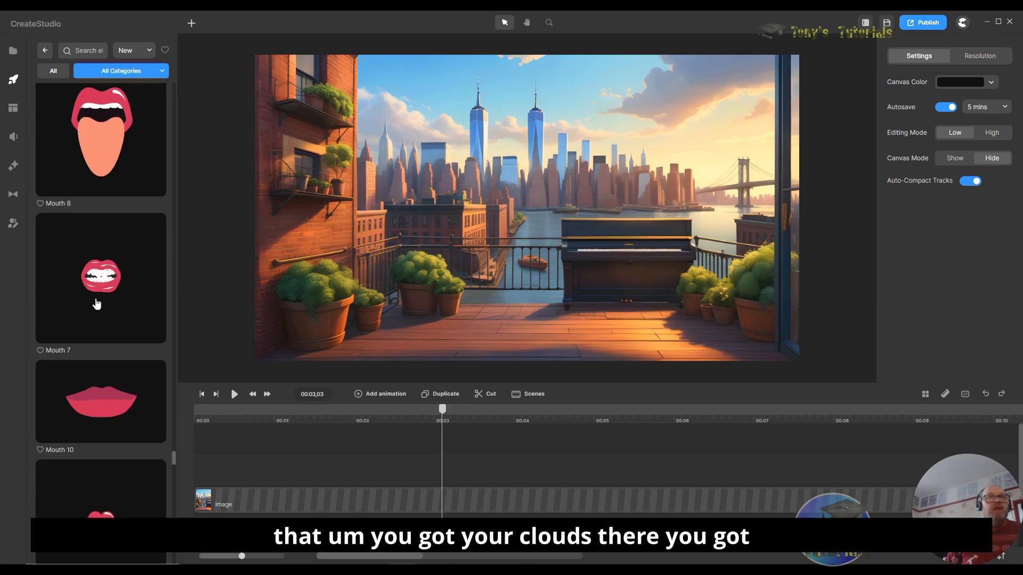
pyautogui.scroll(5, 96, 303)
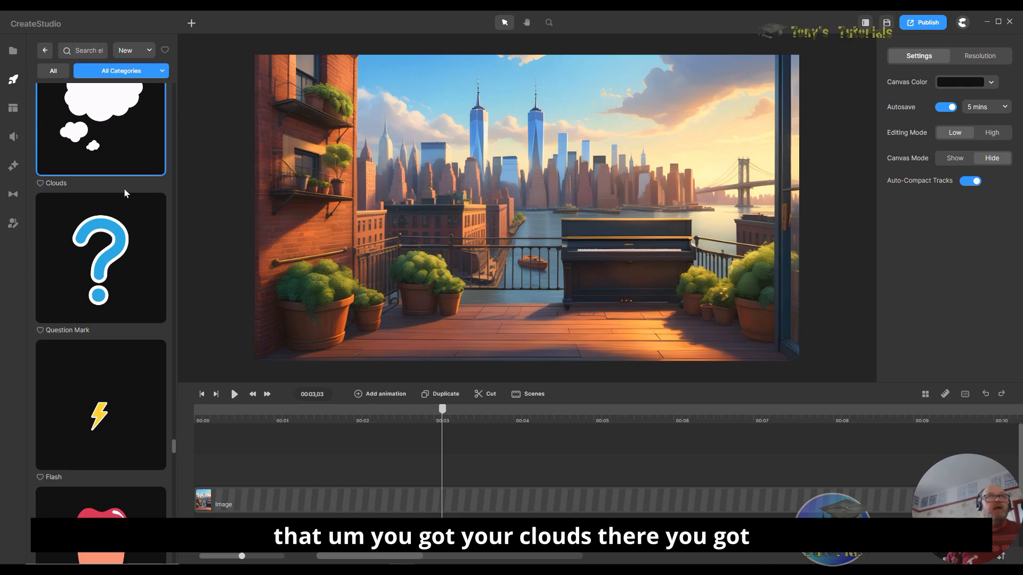
pyautogui.scroll(-5, 125, 251)
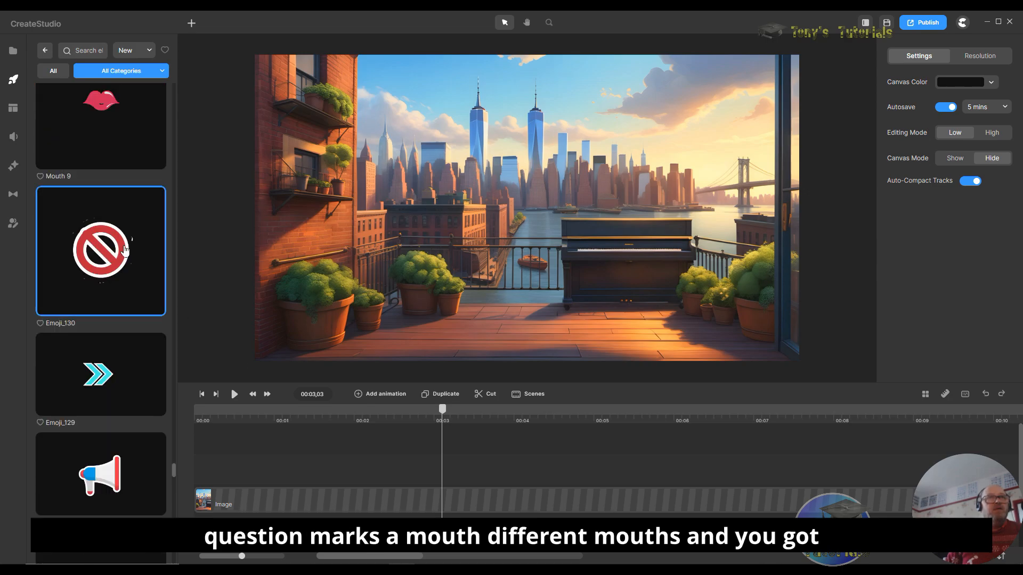
pyautogui.scroll(5, 123, 256)
pyautogui.scroll(-3, 155, 272)
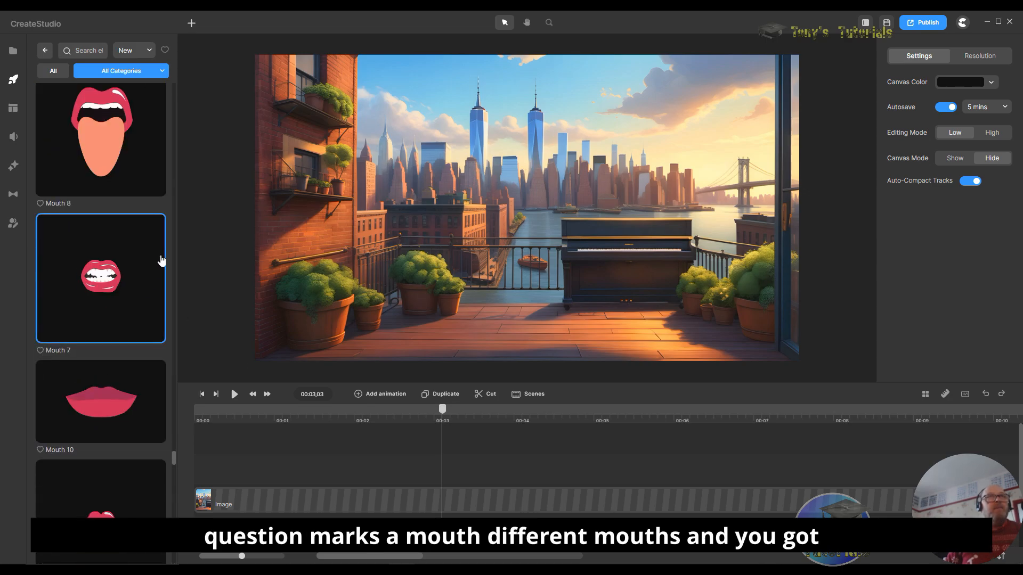
pyautogui.scroll(-4, 88, 314)
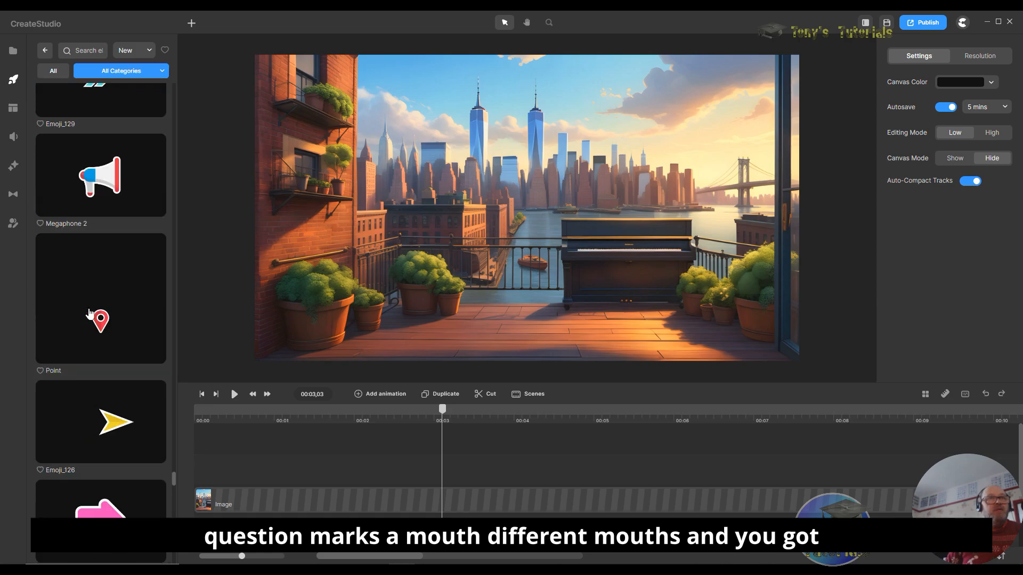
pyautogui.scroll(-2, 89, 315)
pyautogui.scroll(-4, 146, 292)
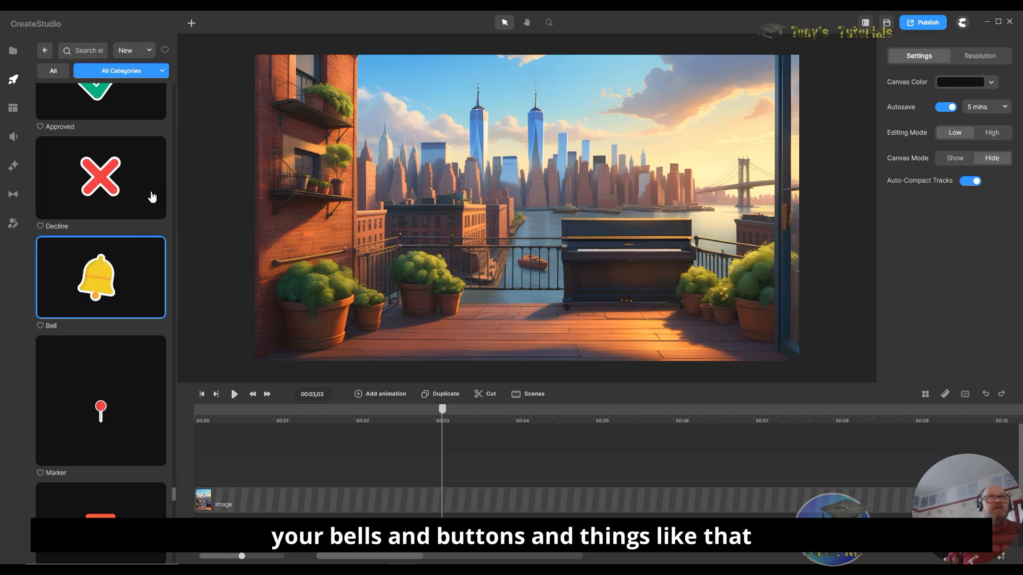
pyautogui.scroll(4, 144, 223)
pyautogui.scroll(-4, 126, 306)
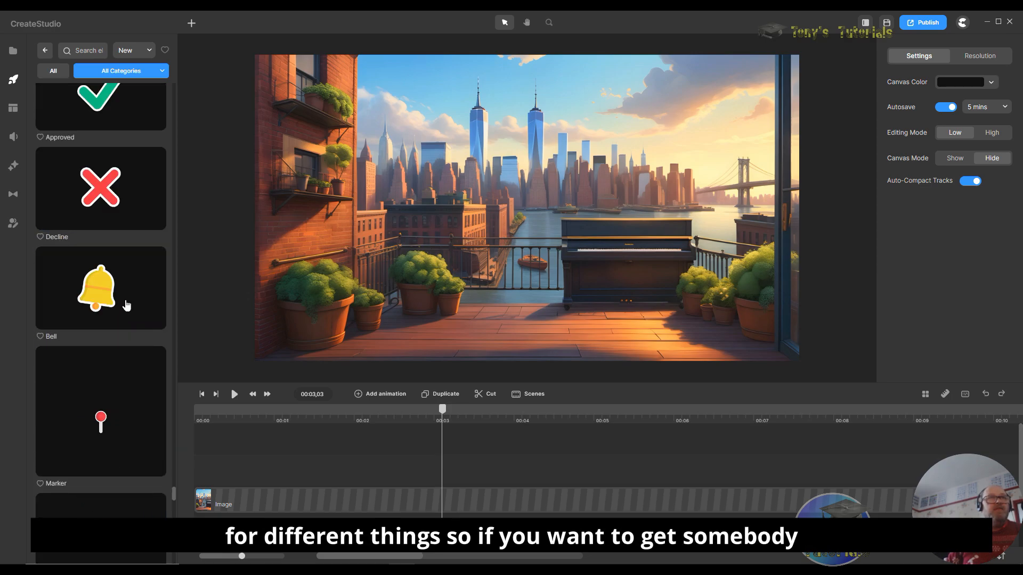
pyautogui.scroll(-1, 127, 306)
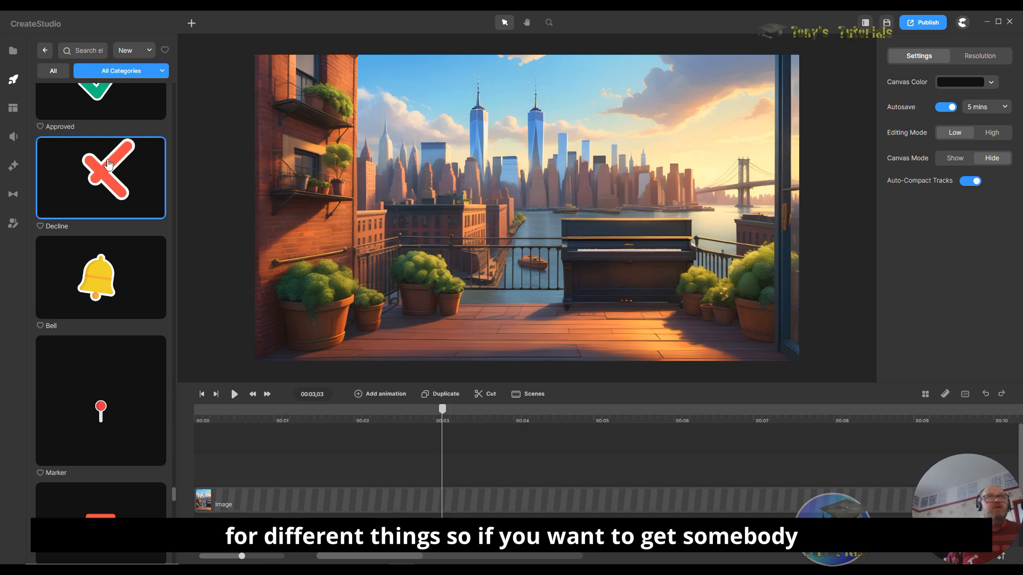
pyautogui.scroll(8, 144, 309)
pyautogui.scroll(-4, 144, 306)
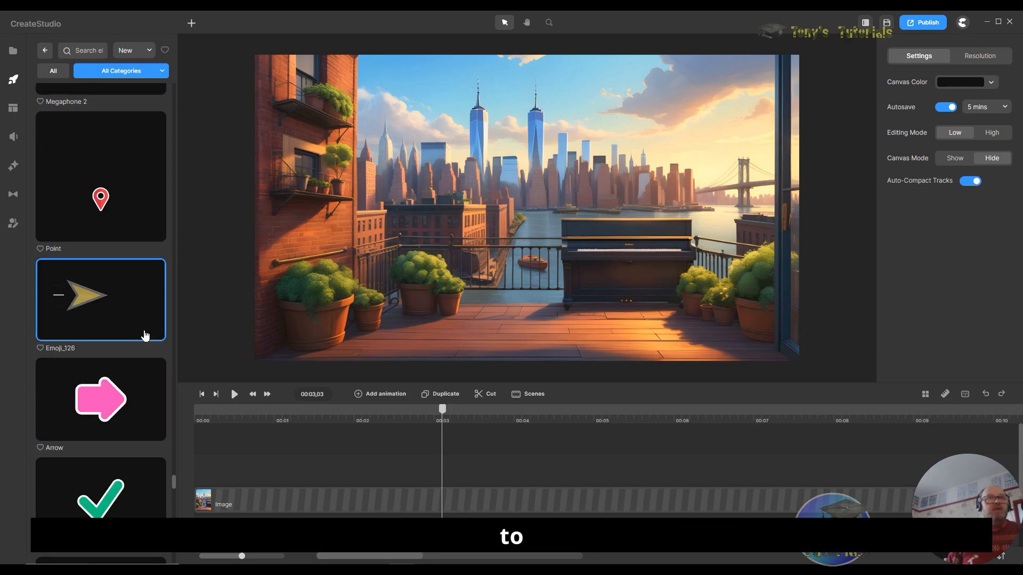
# - Add the Emoji_126 arrow animation at the playhead and play it
pyautogui.moveTo(123, 315); pyautogui.dragTo(478, 279)
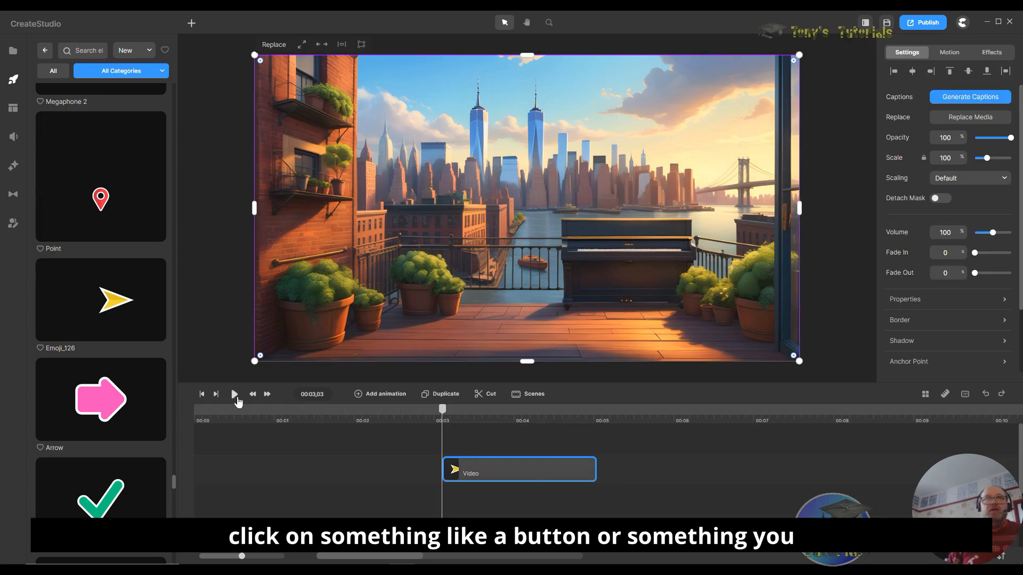
pyautogui.click(234, 395)
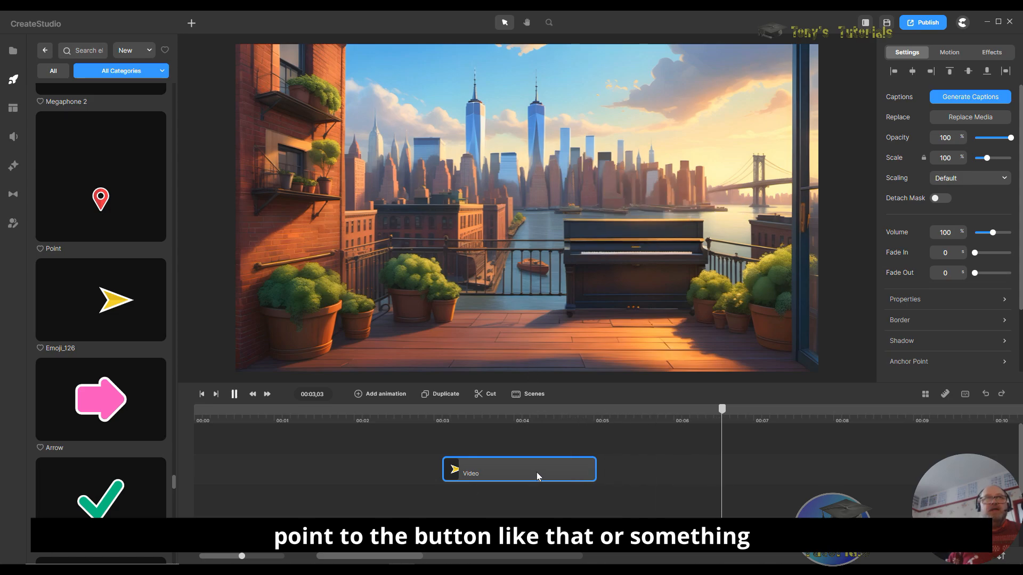
# - Delete the Emoji_126 arrow clip from the timeline
pyautogui.rightClick(521, 468)
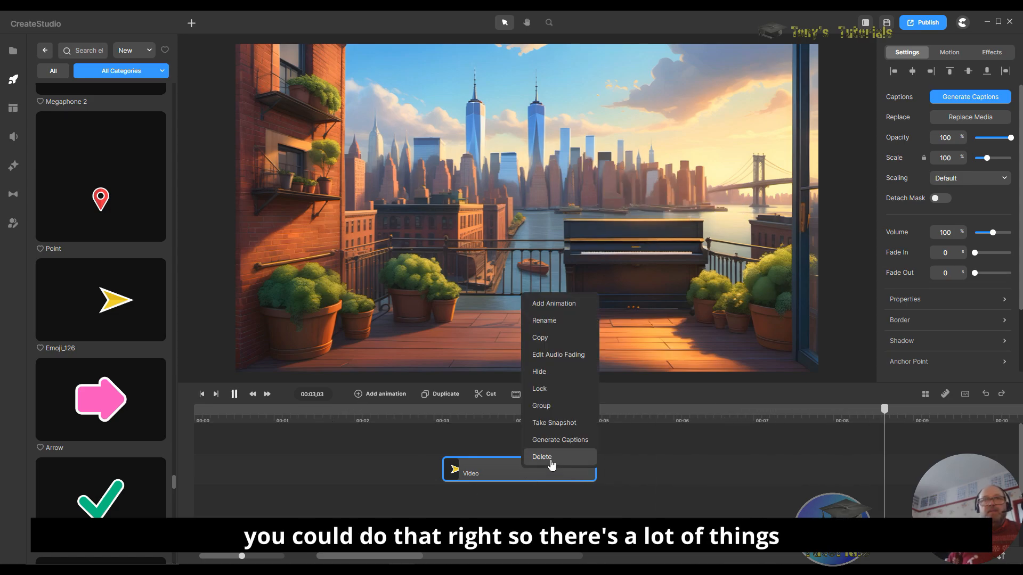
pyautogui.click(575, 457)
# - Scroll through the emoji and other element animations in the library
pyautogui.moveTo(173, 484); pyautogui.dragTo(177, 532)
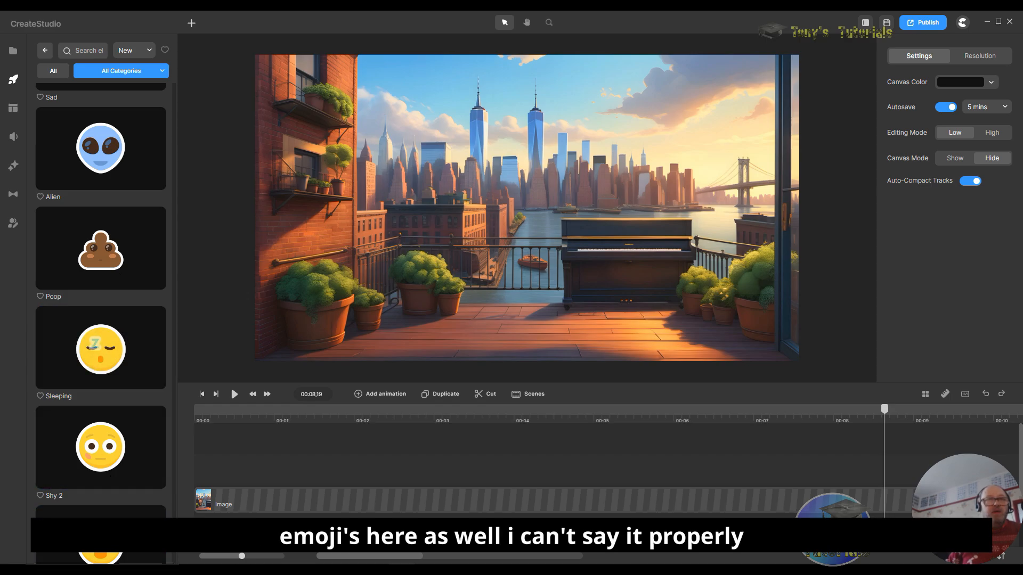
pyautogui.scroll(-15, 176, 558)
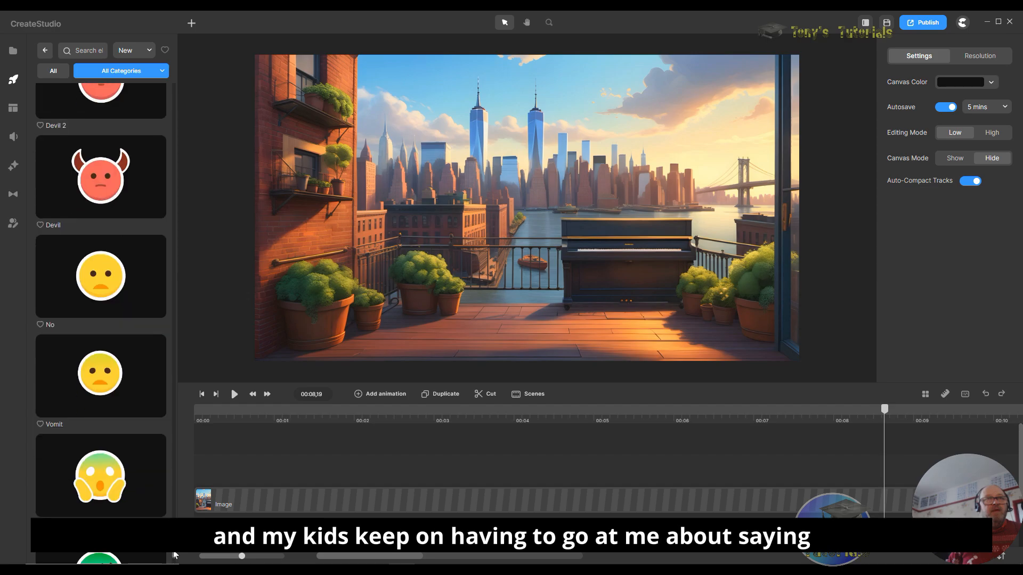
pyautogui.scroll(-10, 175, 558)
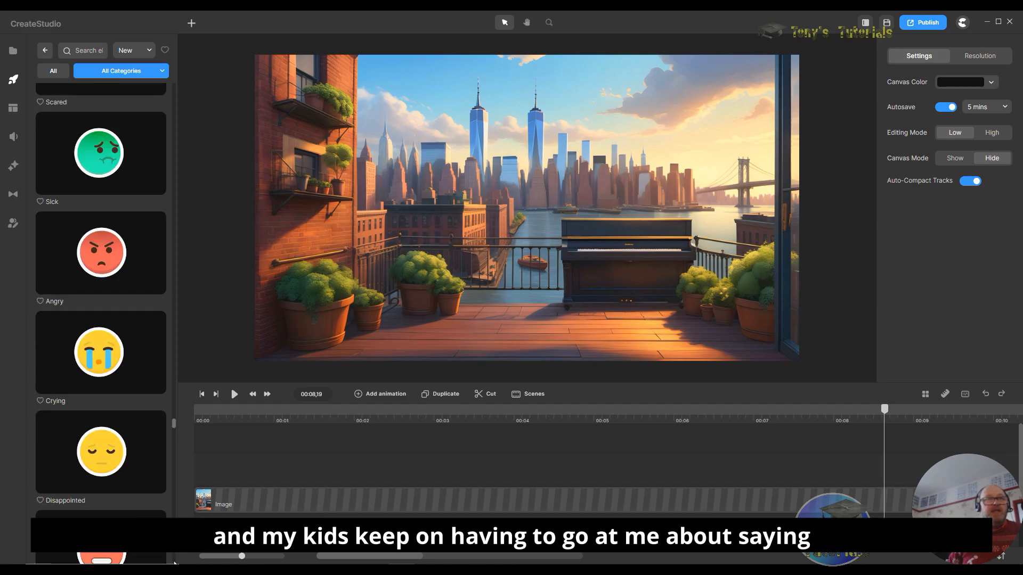
pyautogui.scroll(-10, 174, 563)
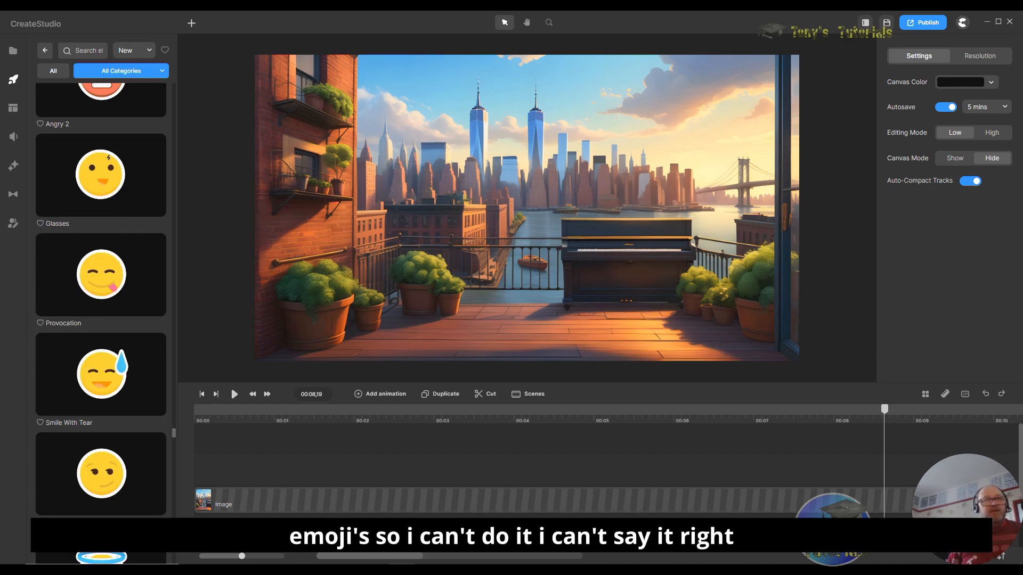
pyautogui.scroll(-4, 160, 513)
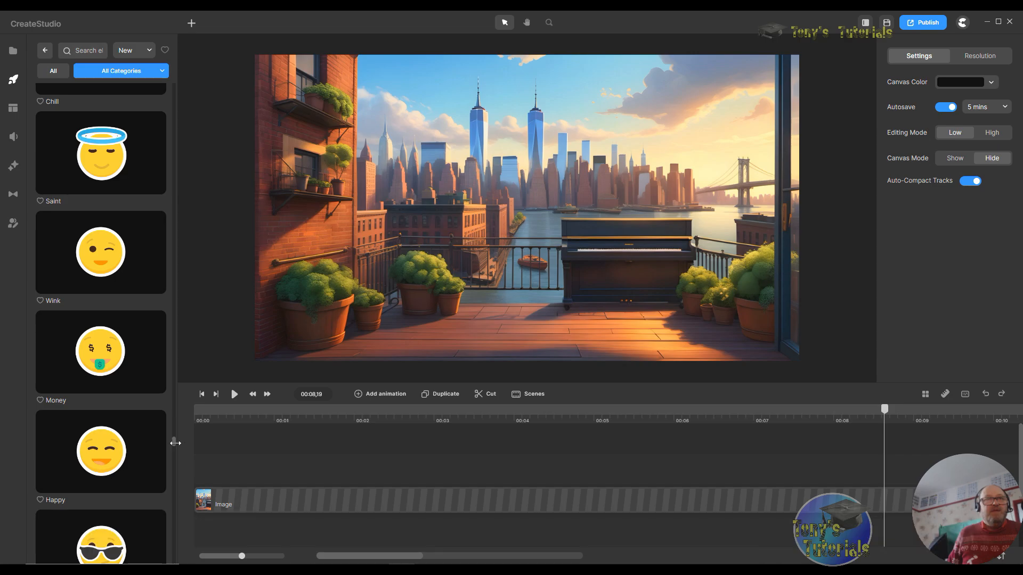
pyautogui.moveTo(175, 442); pyautogui.dragTo(175, 515)
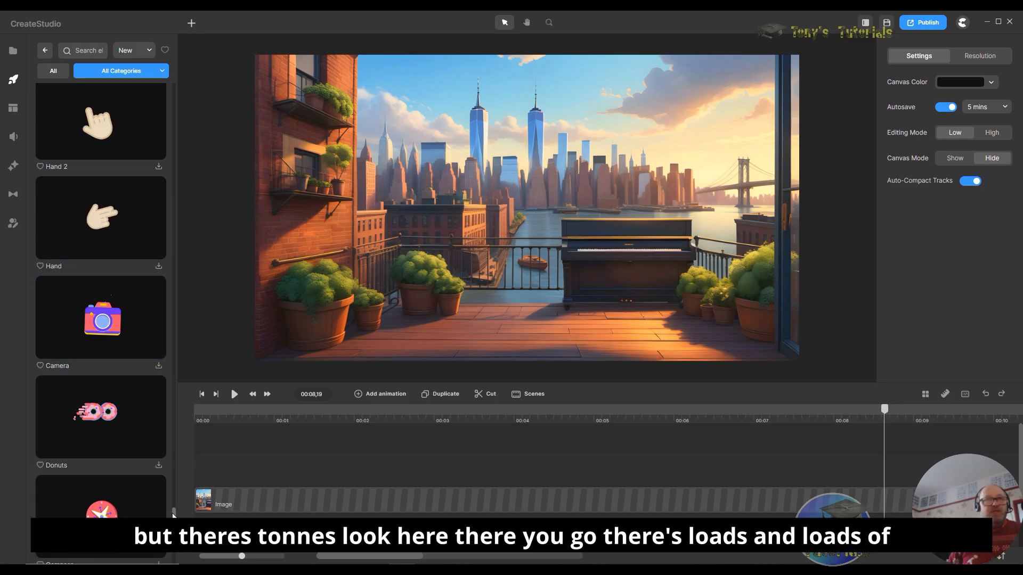
pyautogui.moveTo(173, 512); pyautogui.dragTo(173, 532)
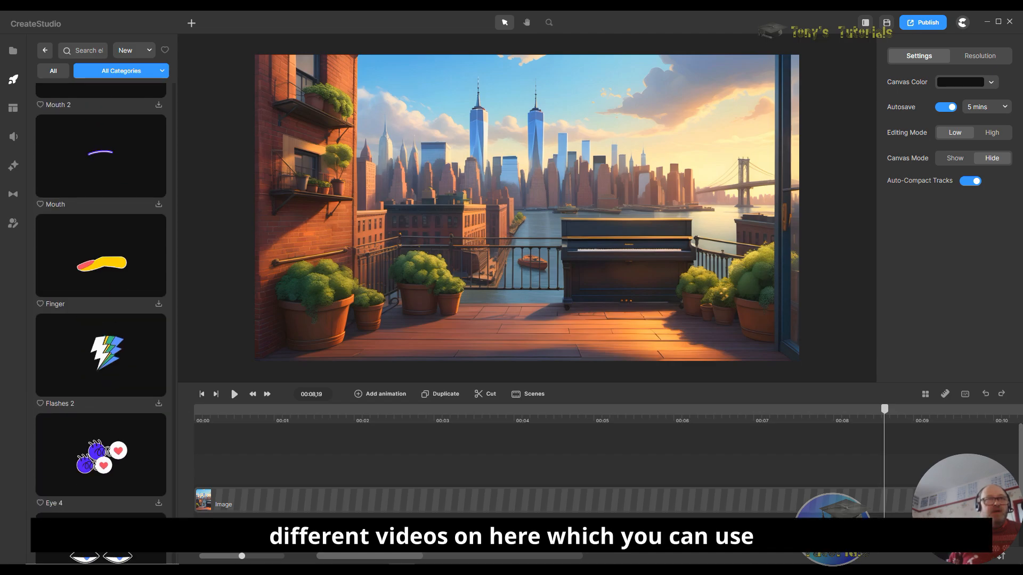
# - Download the Flashes 2 animation, add it to the scene and play it
pyautogui.click(158, 403)
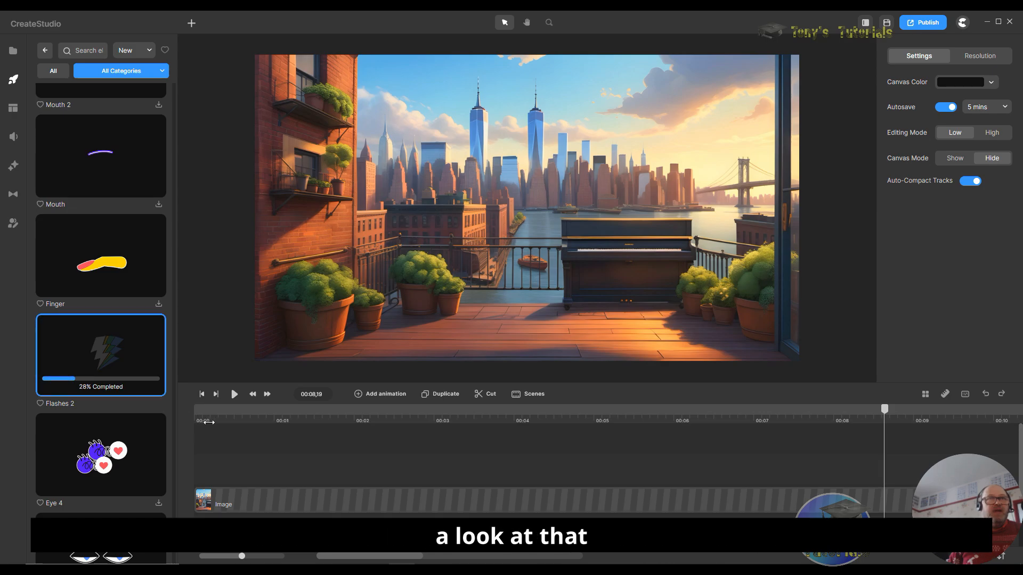
pyautogui.moveTo(125, 355); pyautogui.dragTo(538, 167)
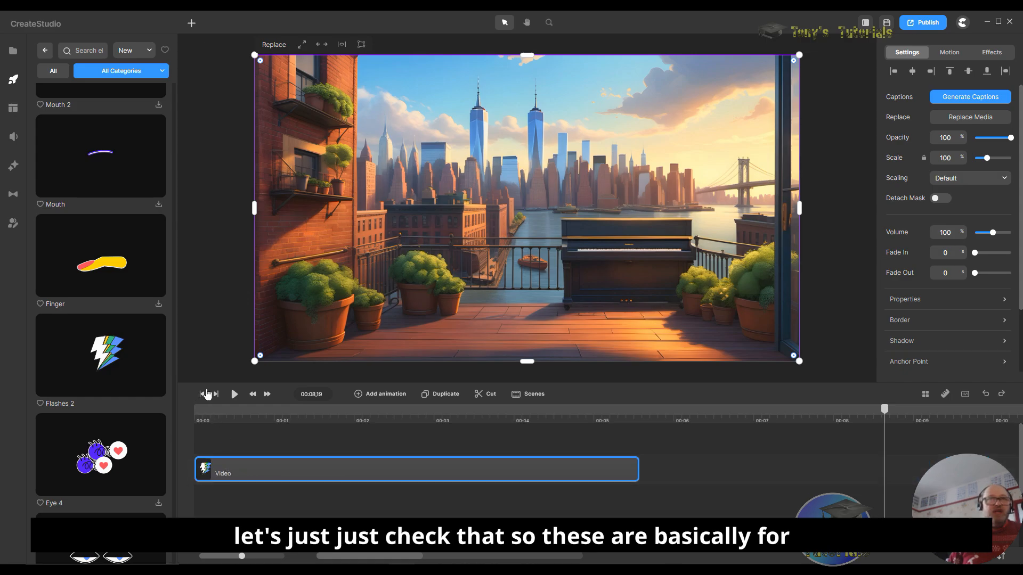
pyautogui.click(228, 395)
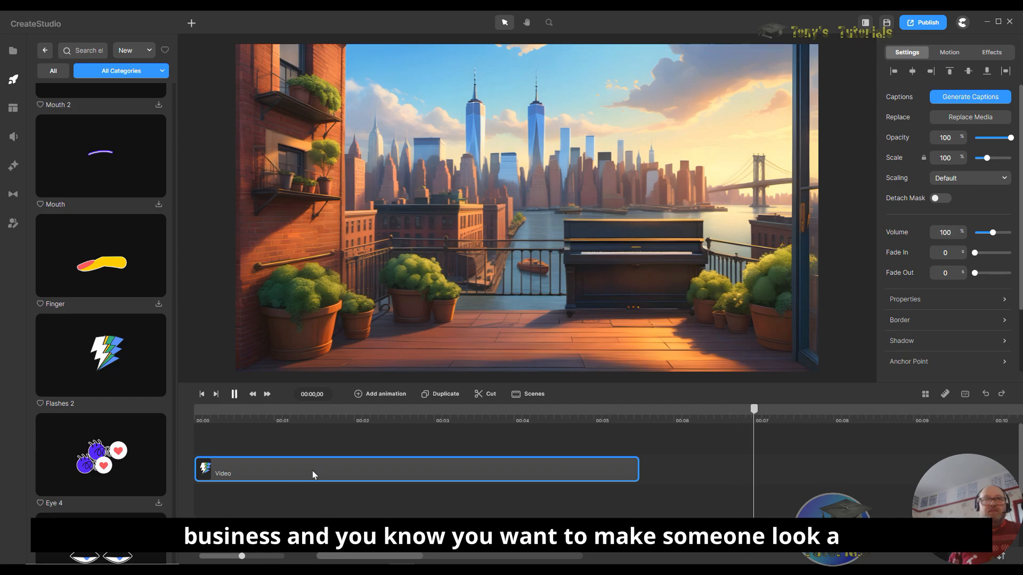
pyautogui.click(234, 394)
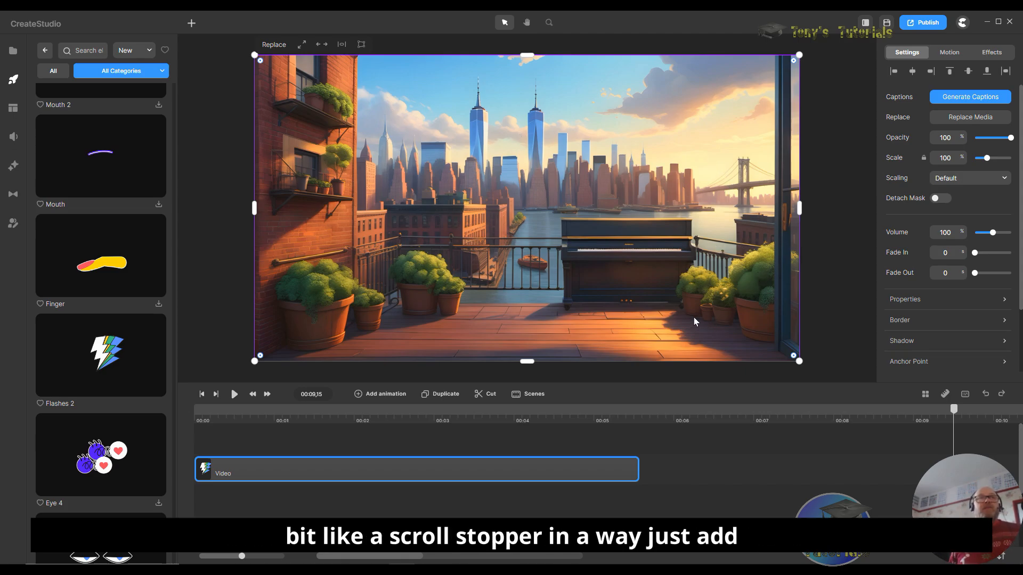
# - Delete the Flashes 2 clip from the timeline
pyautogui.rightClick(359, 475)
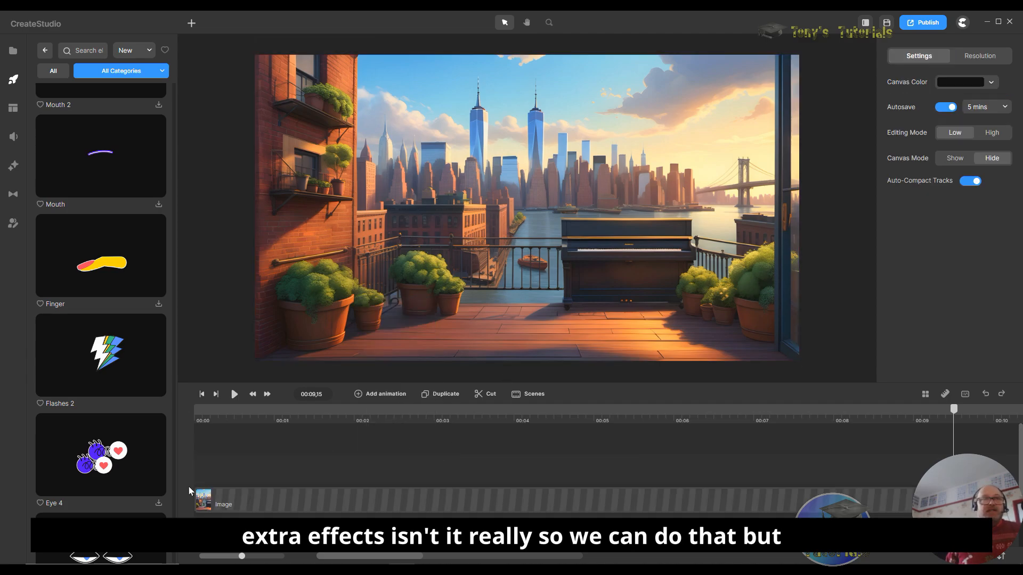
# - Add the Microphone animation to the scene, move its clip to the timeline start and play it
pyautogui.scroll(-15, 101, 320)
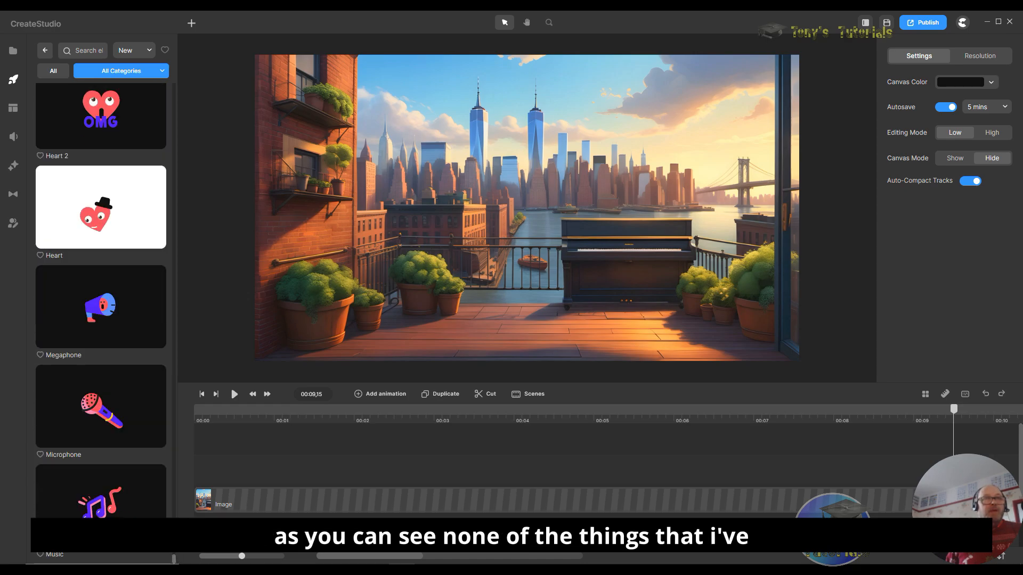
pyautogui.moveTo(74, 418); pyautogui.dragTo(442, 228)
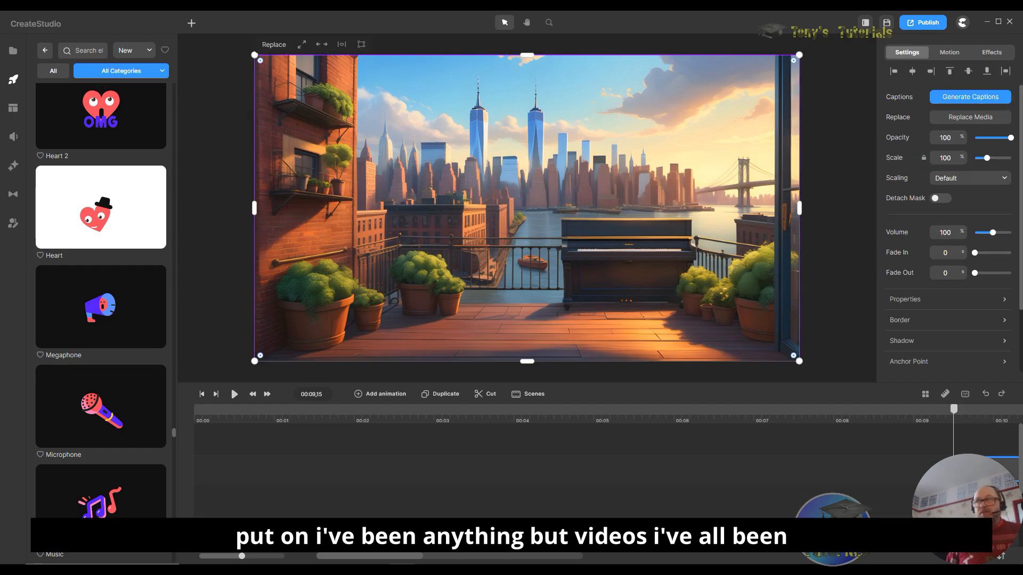
pyautogui.moveTo(1015, 467); pyautogui.dragTo(238, 474)
pyautogui.click(202, 395)
pyautogui.click(235, 394)
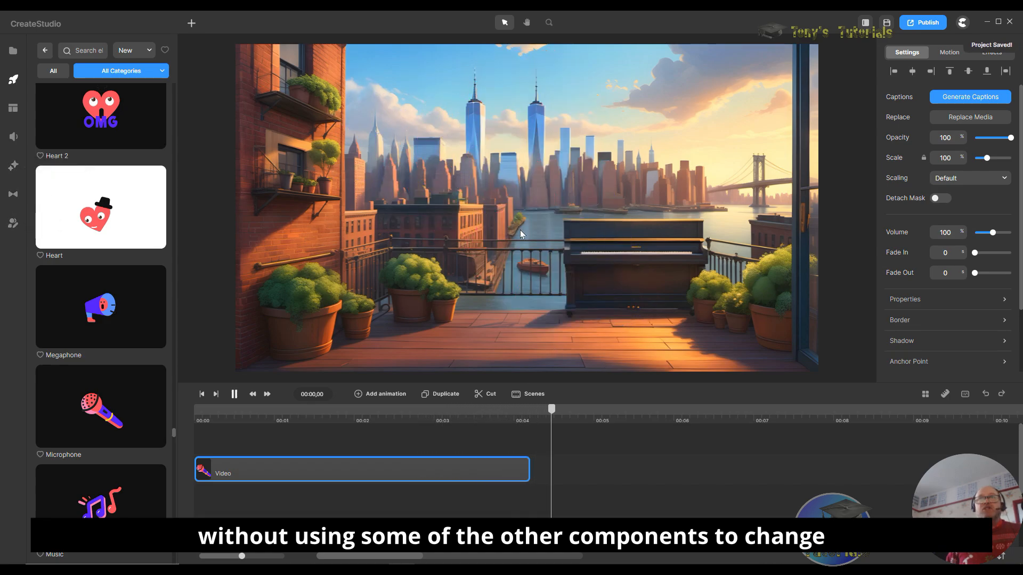
# - Delete the Microphone clip from the timeline
pyautogui.rightClick(318, 466)
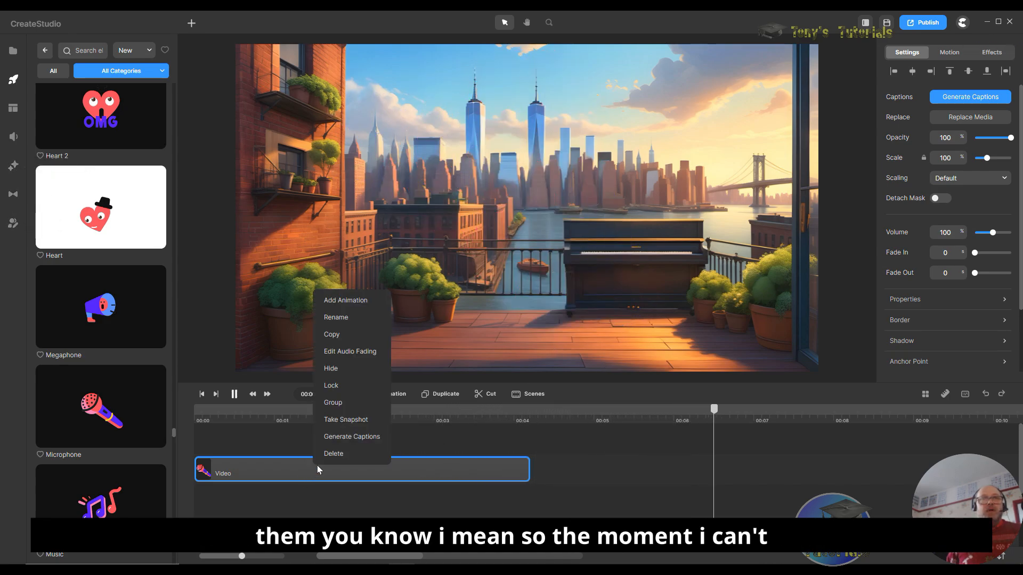
pyautogui.click(326, 453)
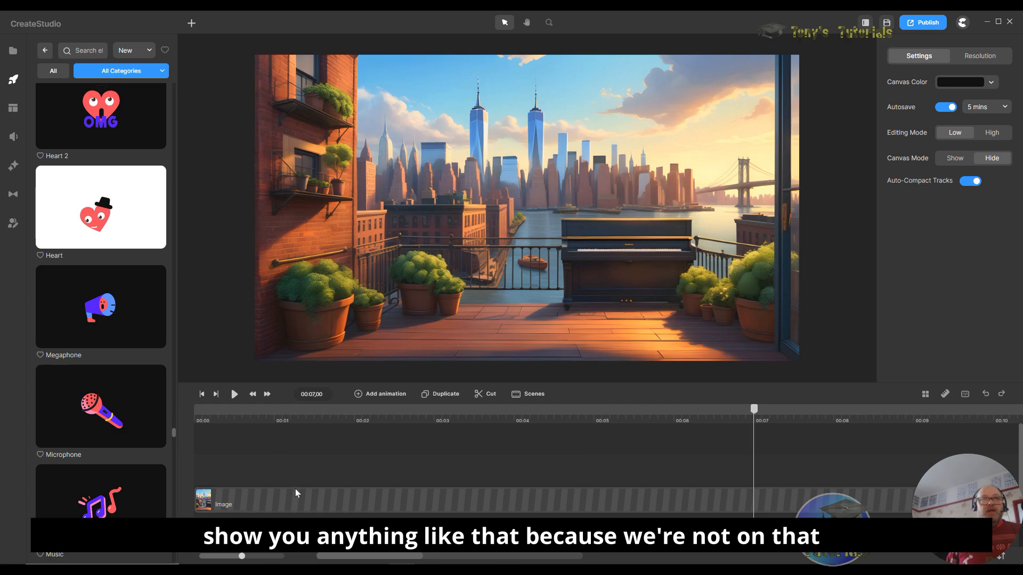